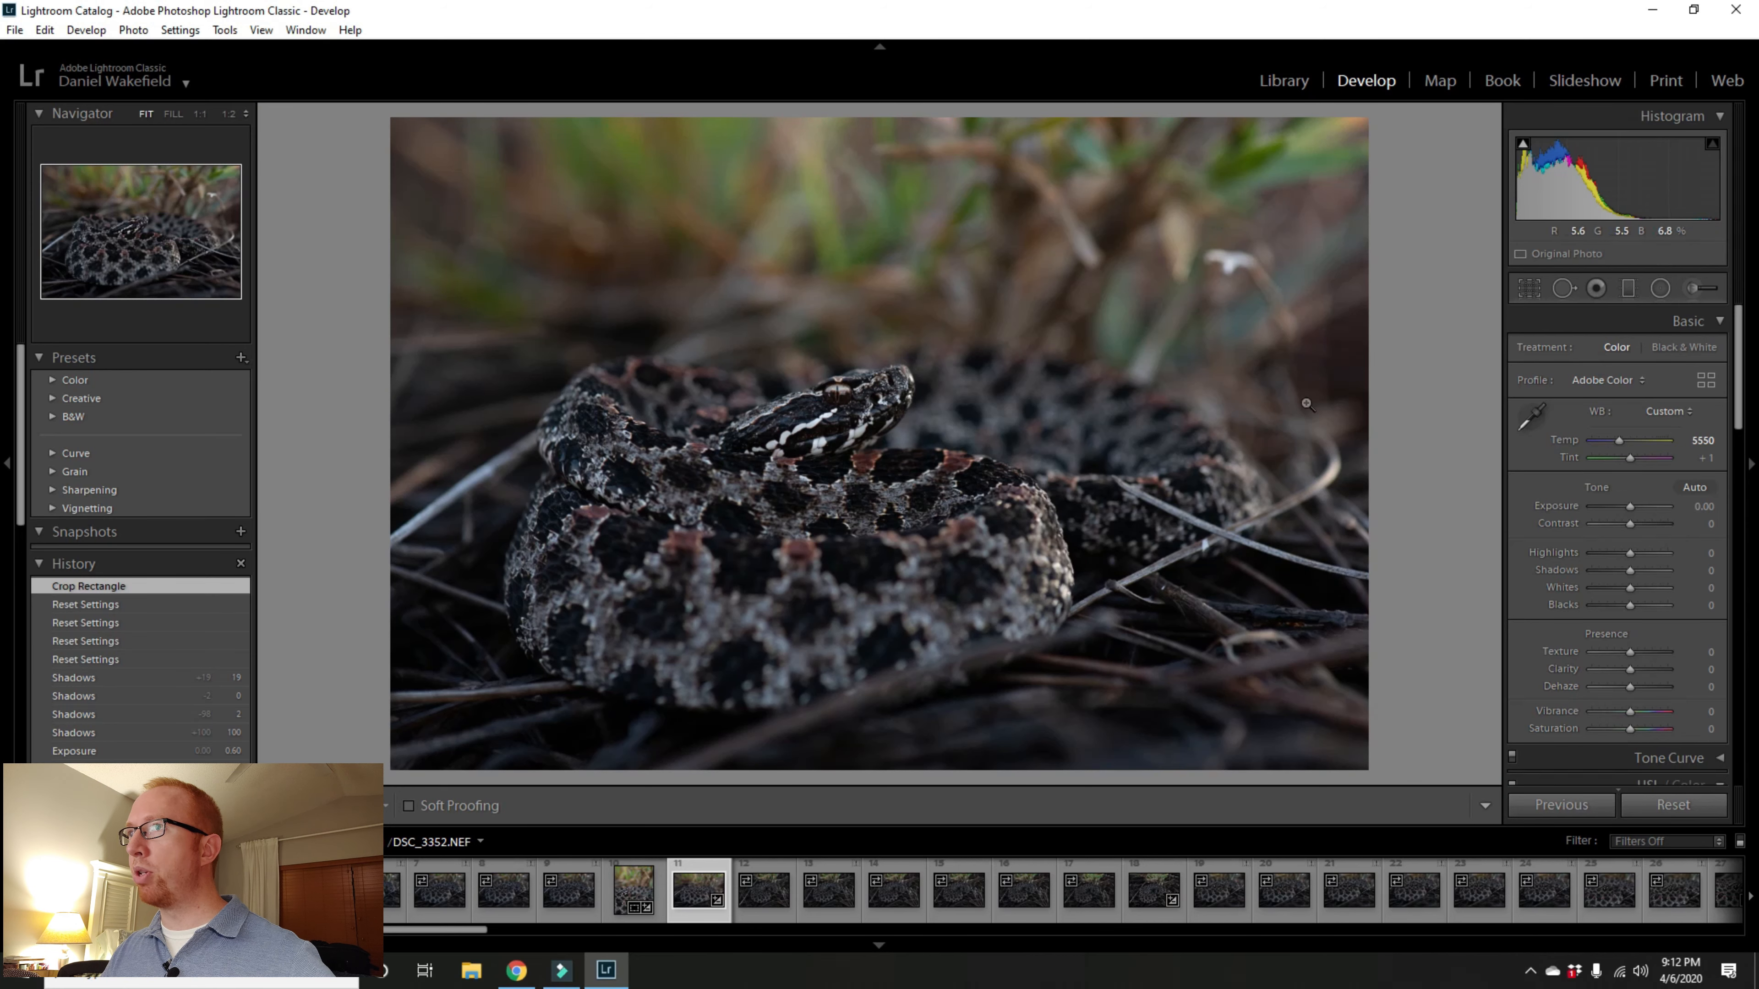
Step: Open the Crop & Straighten tool and experiment with resizing and repositioning the crop frame over the snake photo
{"action": "left_click", "coordinate": [1532, 289]}
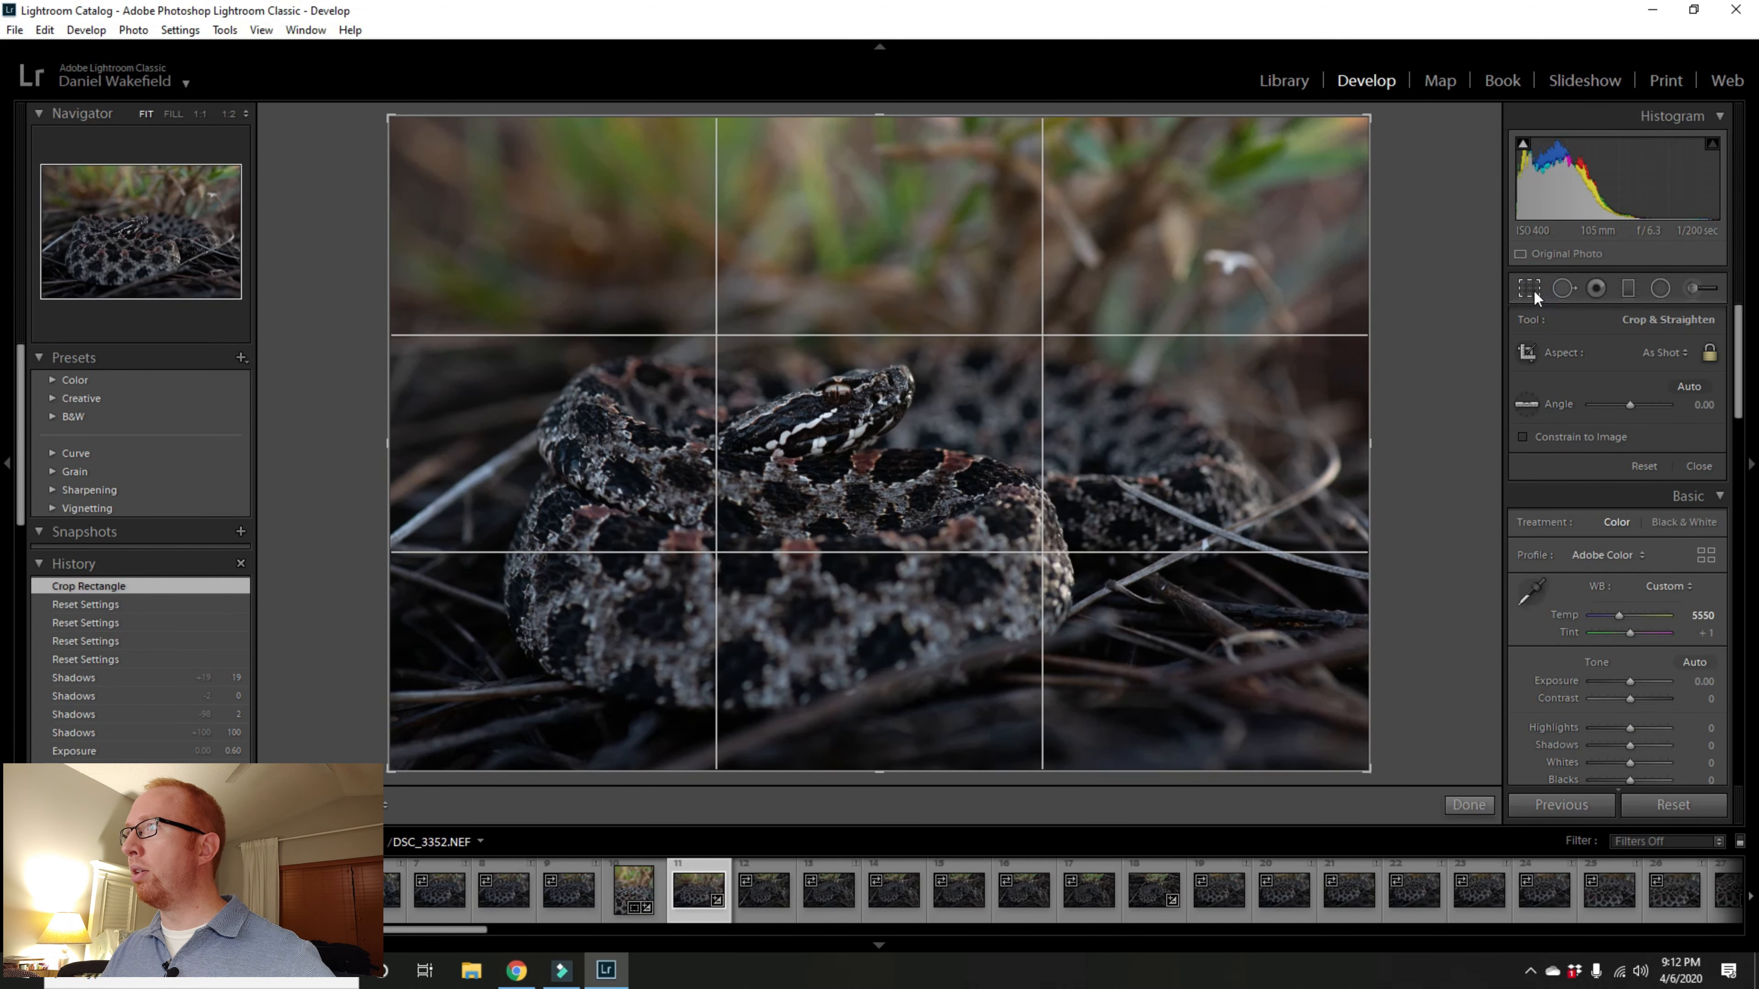
{"action": "left_click_drag", "start_coordinate": [1370, 116], "coordinate": [1211, 216]}
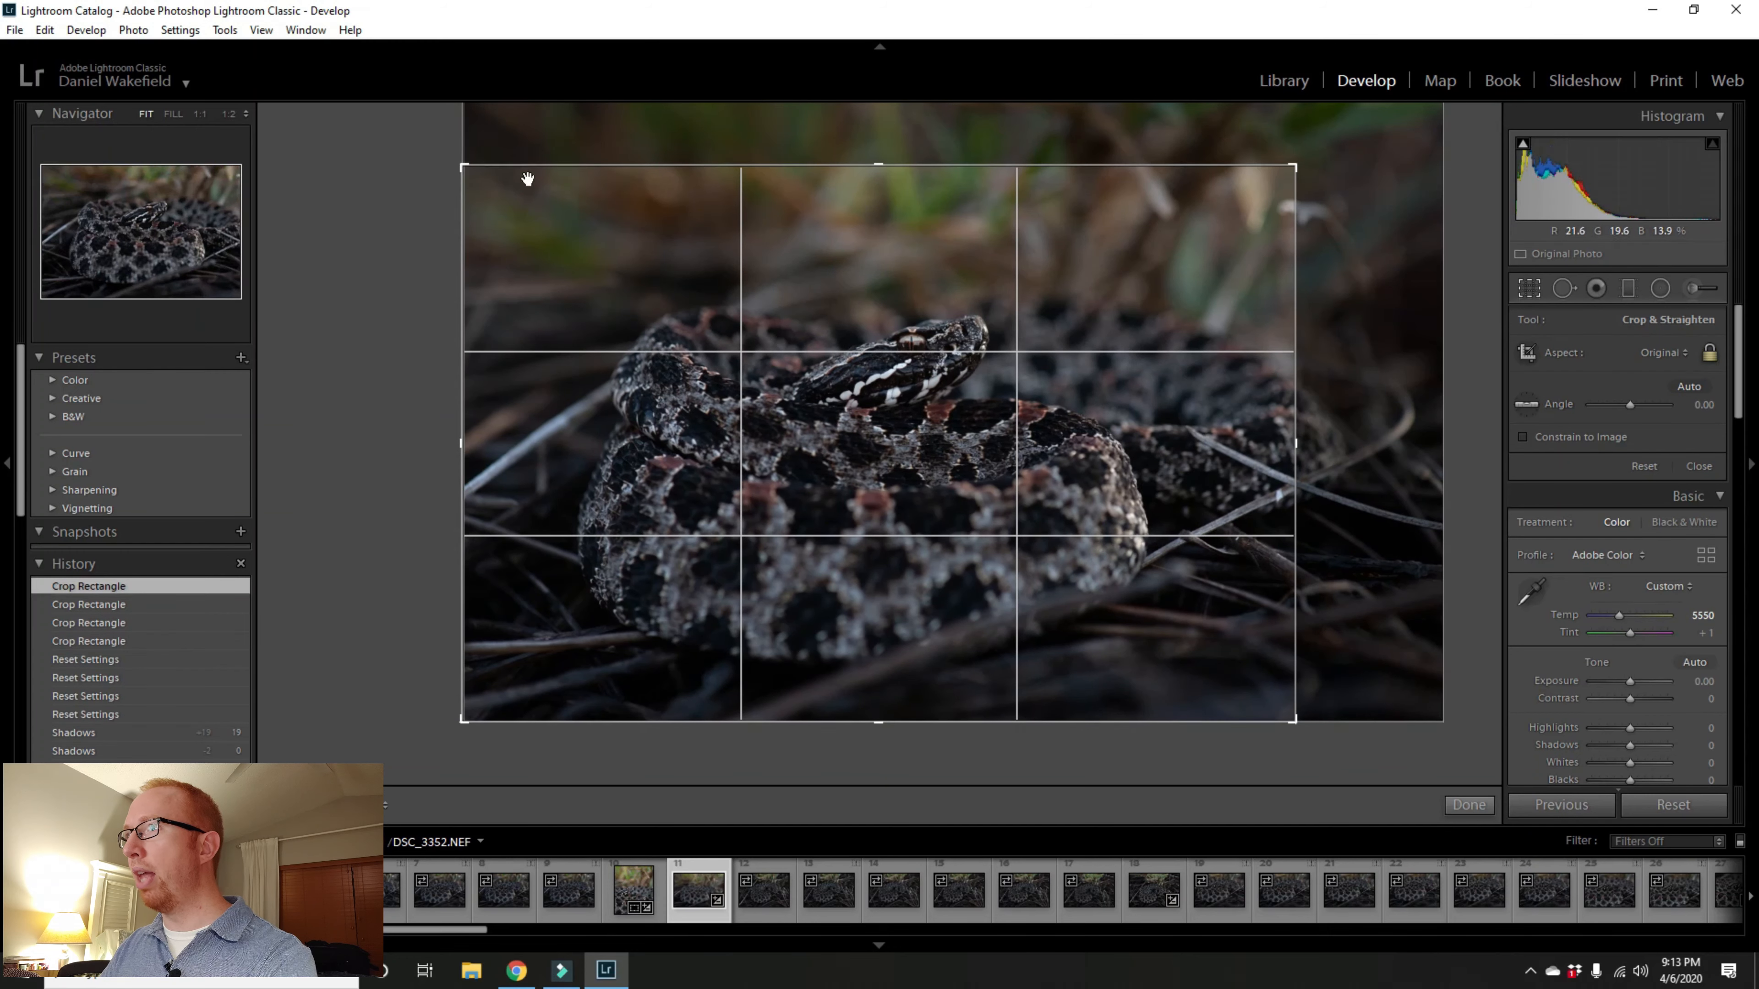
{"action": "left_click_drag", "start_coordinate": [463, 168], "coordinate": [537, 191]}
{"action": "left_click_drag", "start_coordinate": [785, 302], "coordinate": [849, 381]}
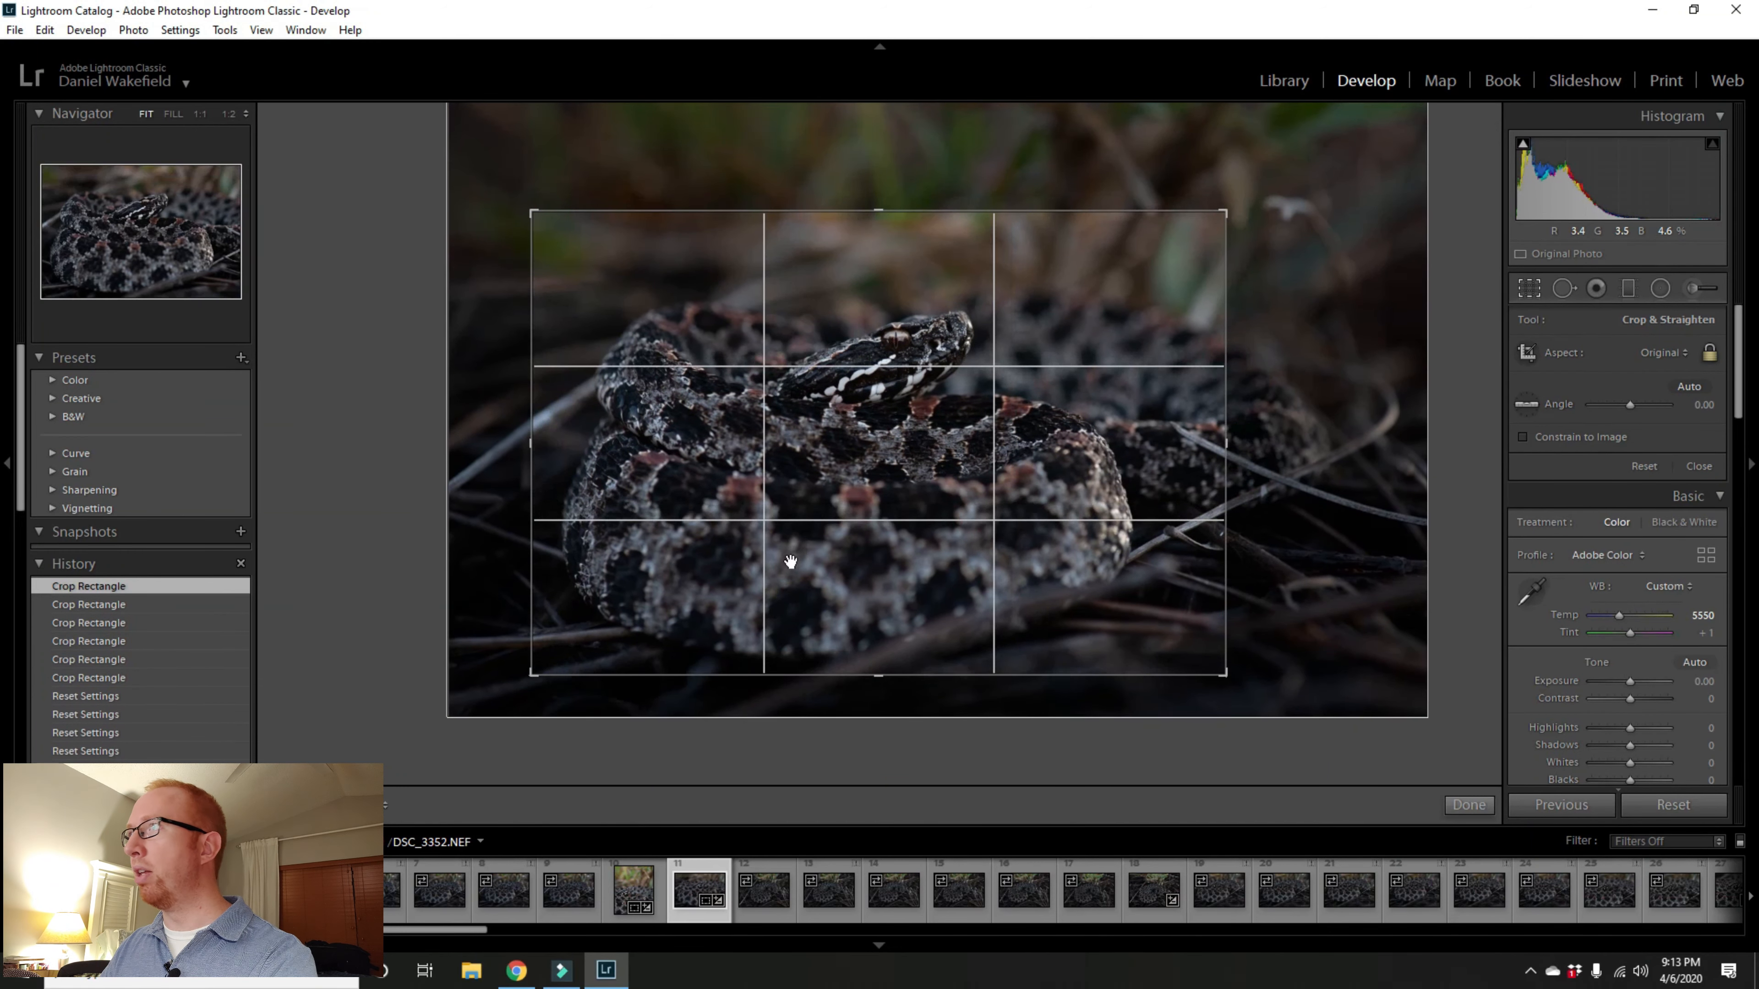
{"action": "left_click_drag", "start_coordinate": [1224, 212], "coordinate": [1343, 154]}
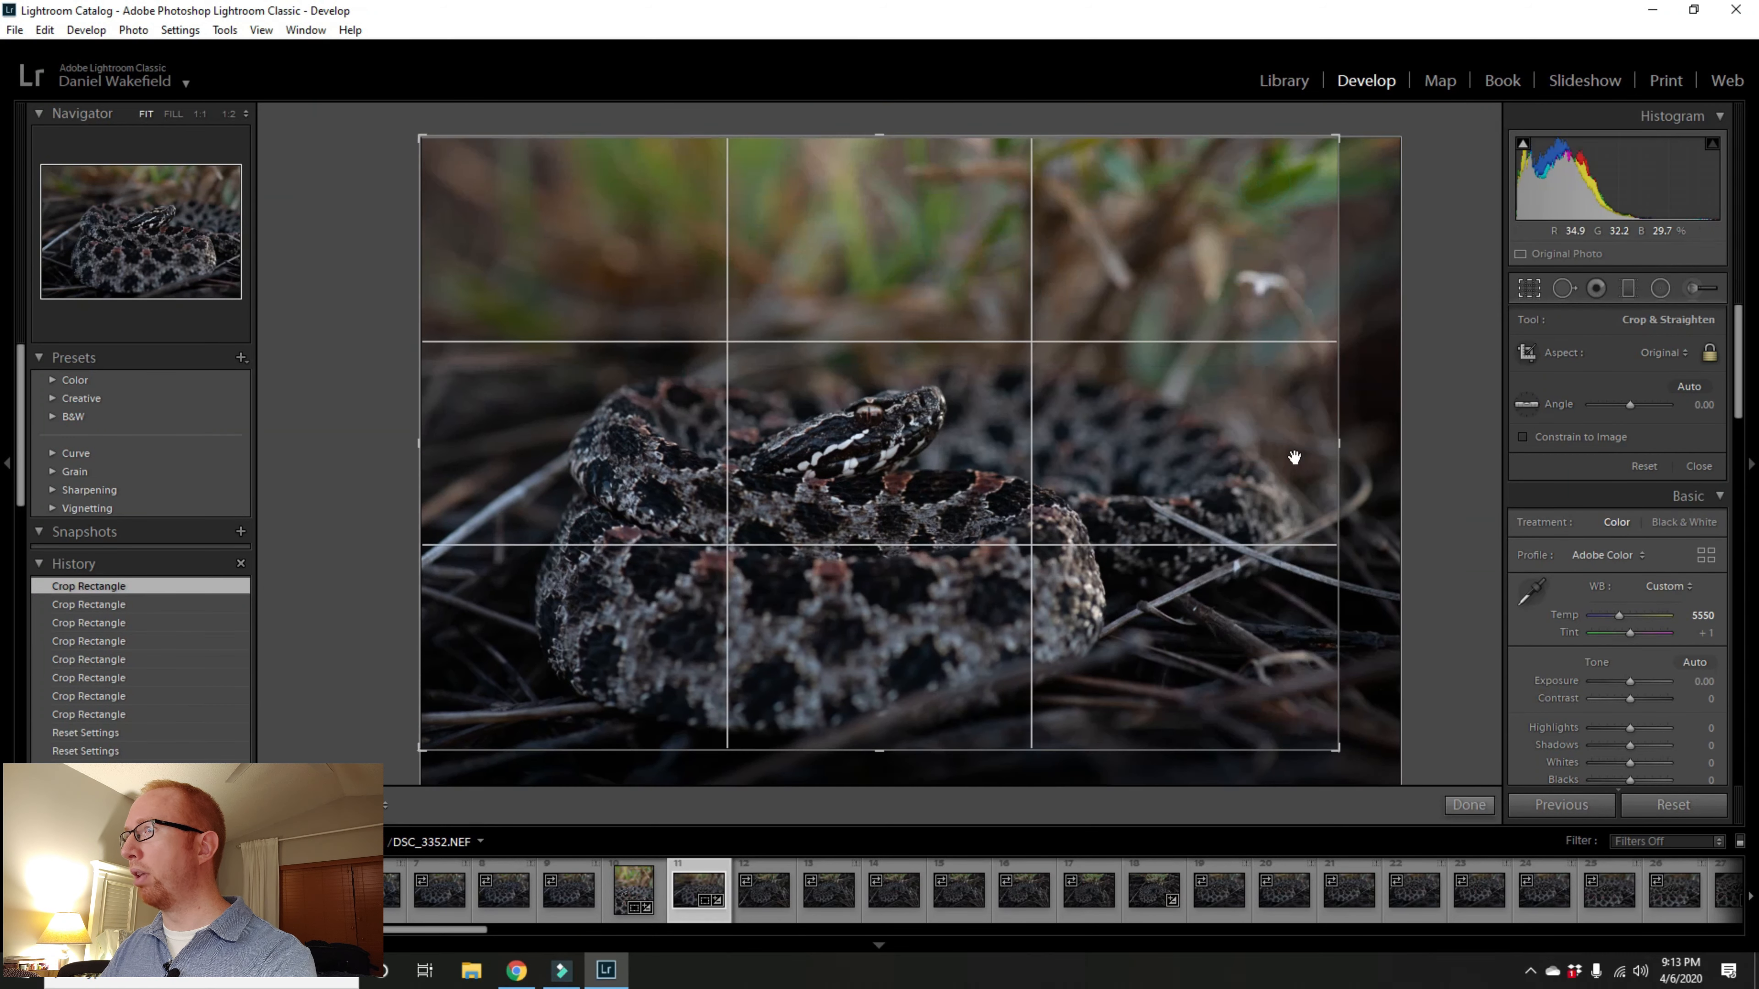
{"action": "left_click_drag", "start_coordinate": [1338, 748], "coordinate": [1397, 781]}
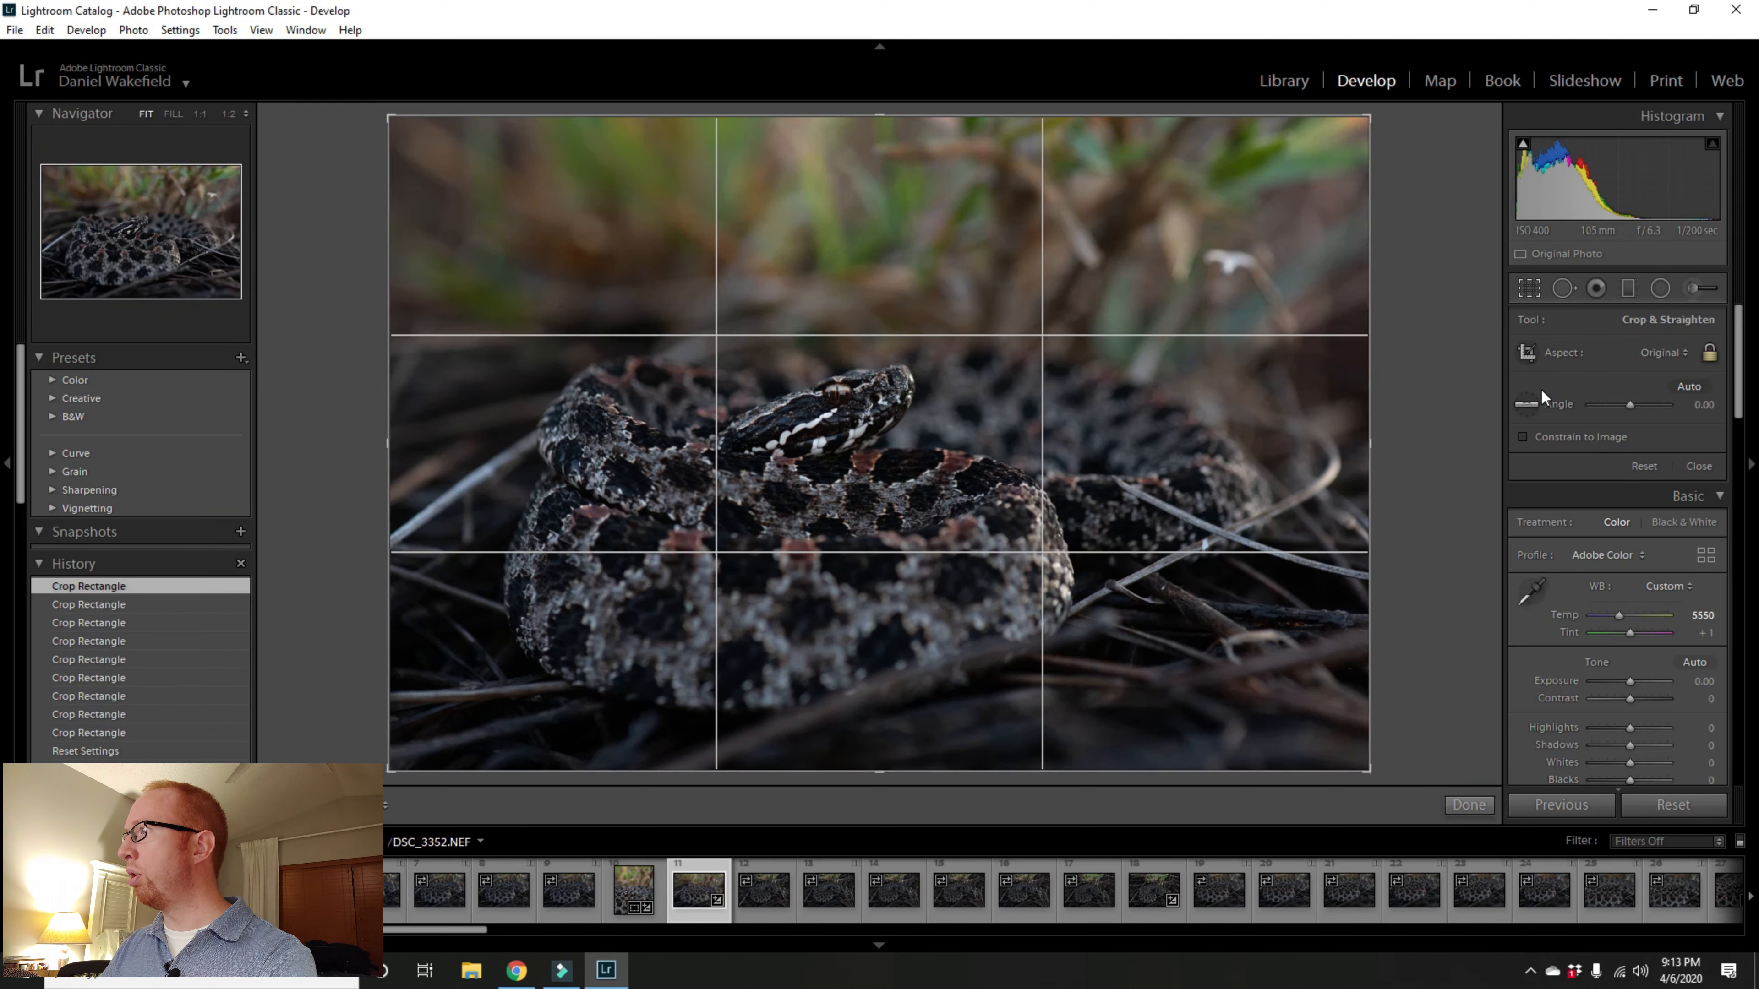
Step: Crop the photo to a 4 x 5 / 8 x 10 portrait ratio framed around the snake's head, and apply it
{"action": "left_click", "coordinate": [1685, 353]}
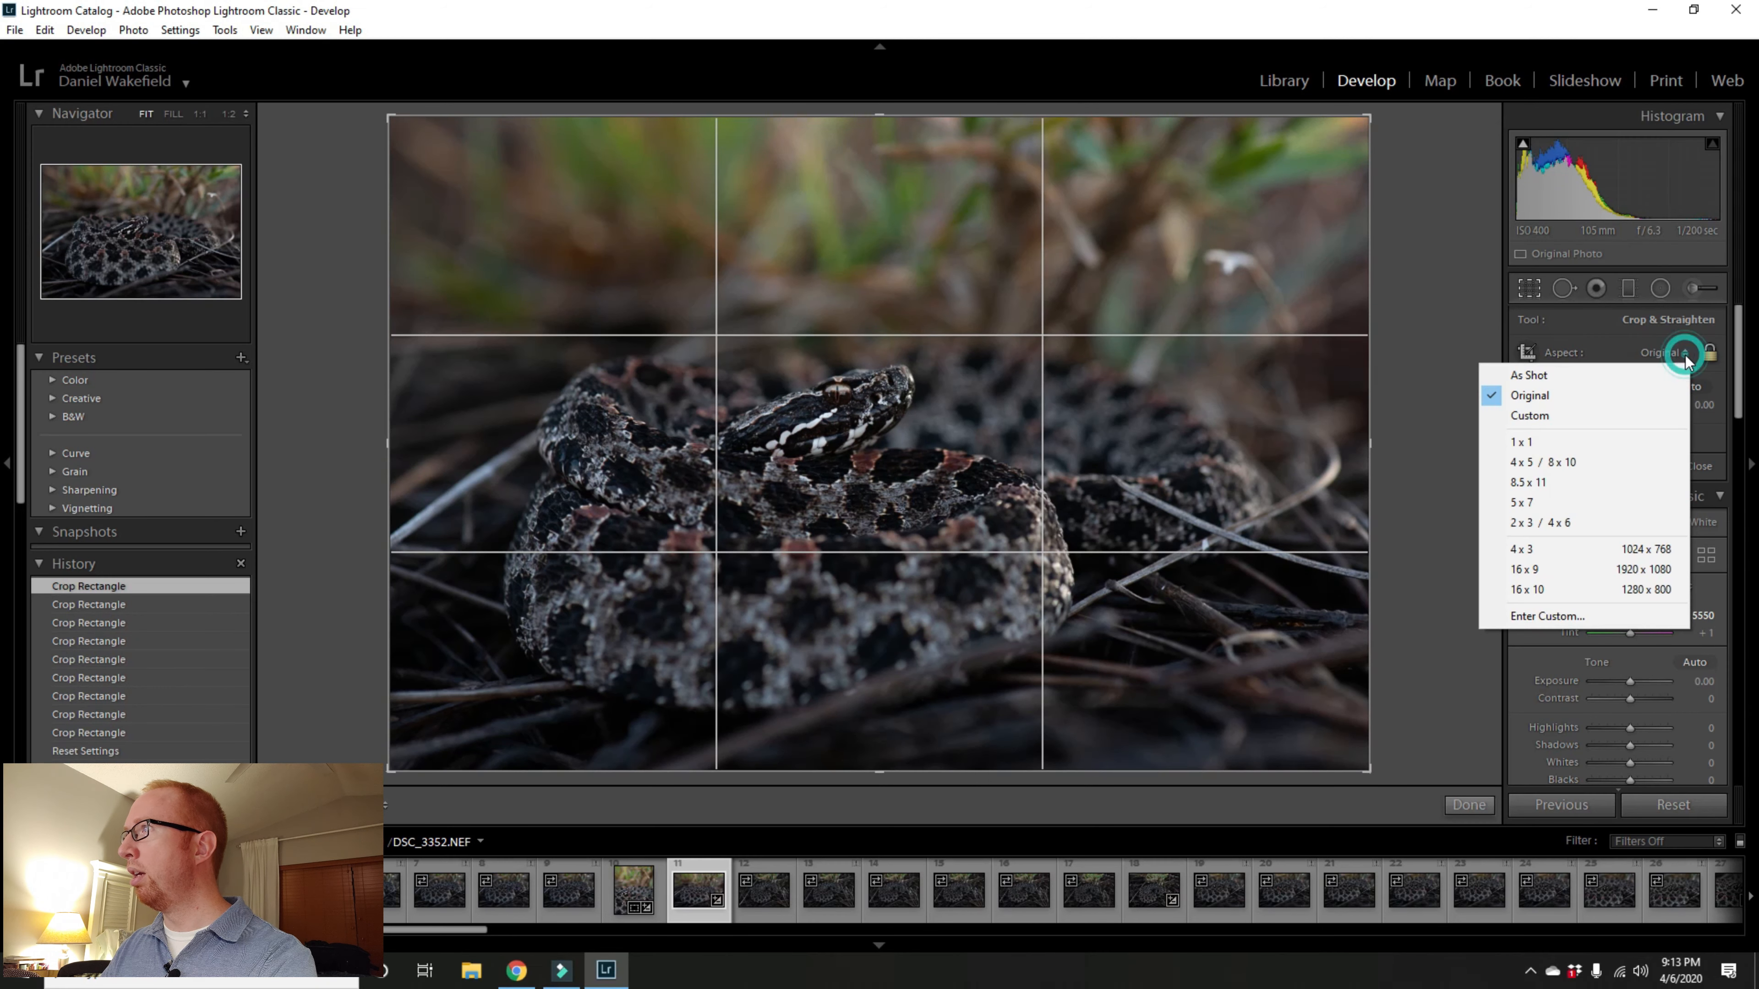
{"action": "left_click", "coordinate": [1594, 459]}
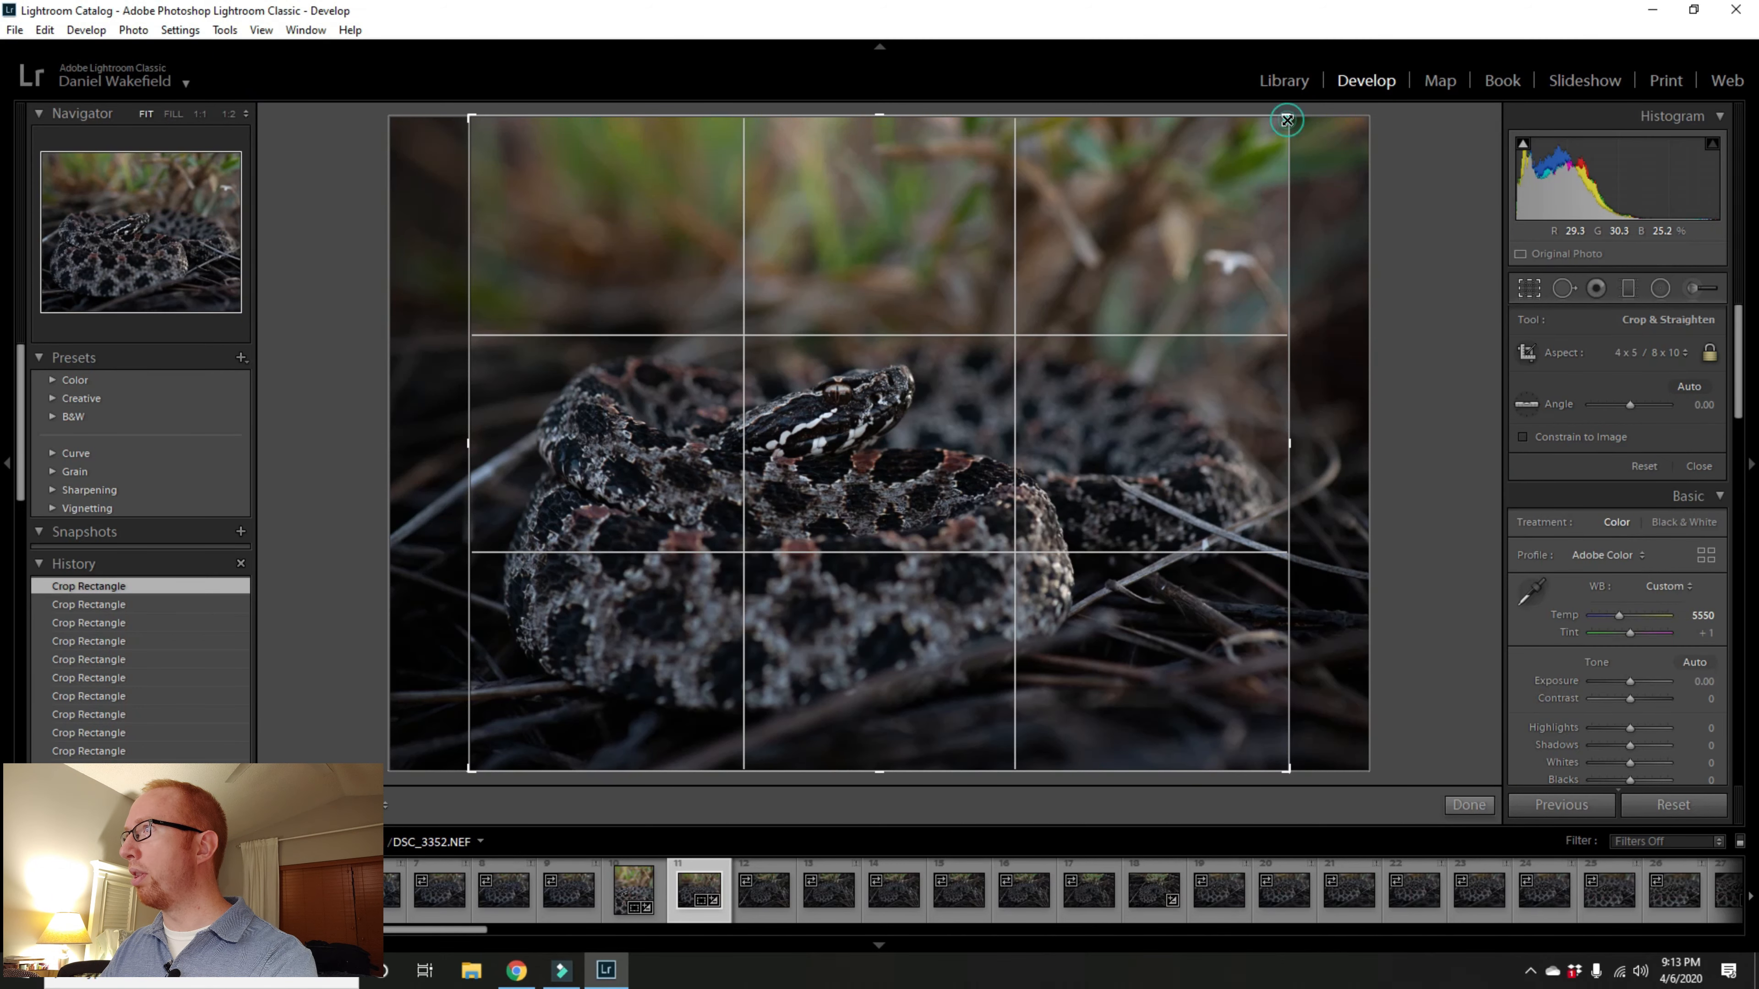
{"action": "left_click_drag", "start_coordinate": [1287, 120], "coordinate": [1197, 112]}
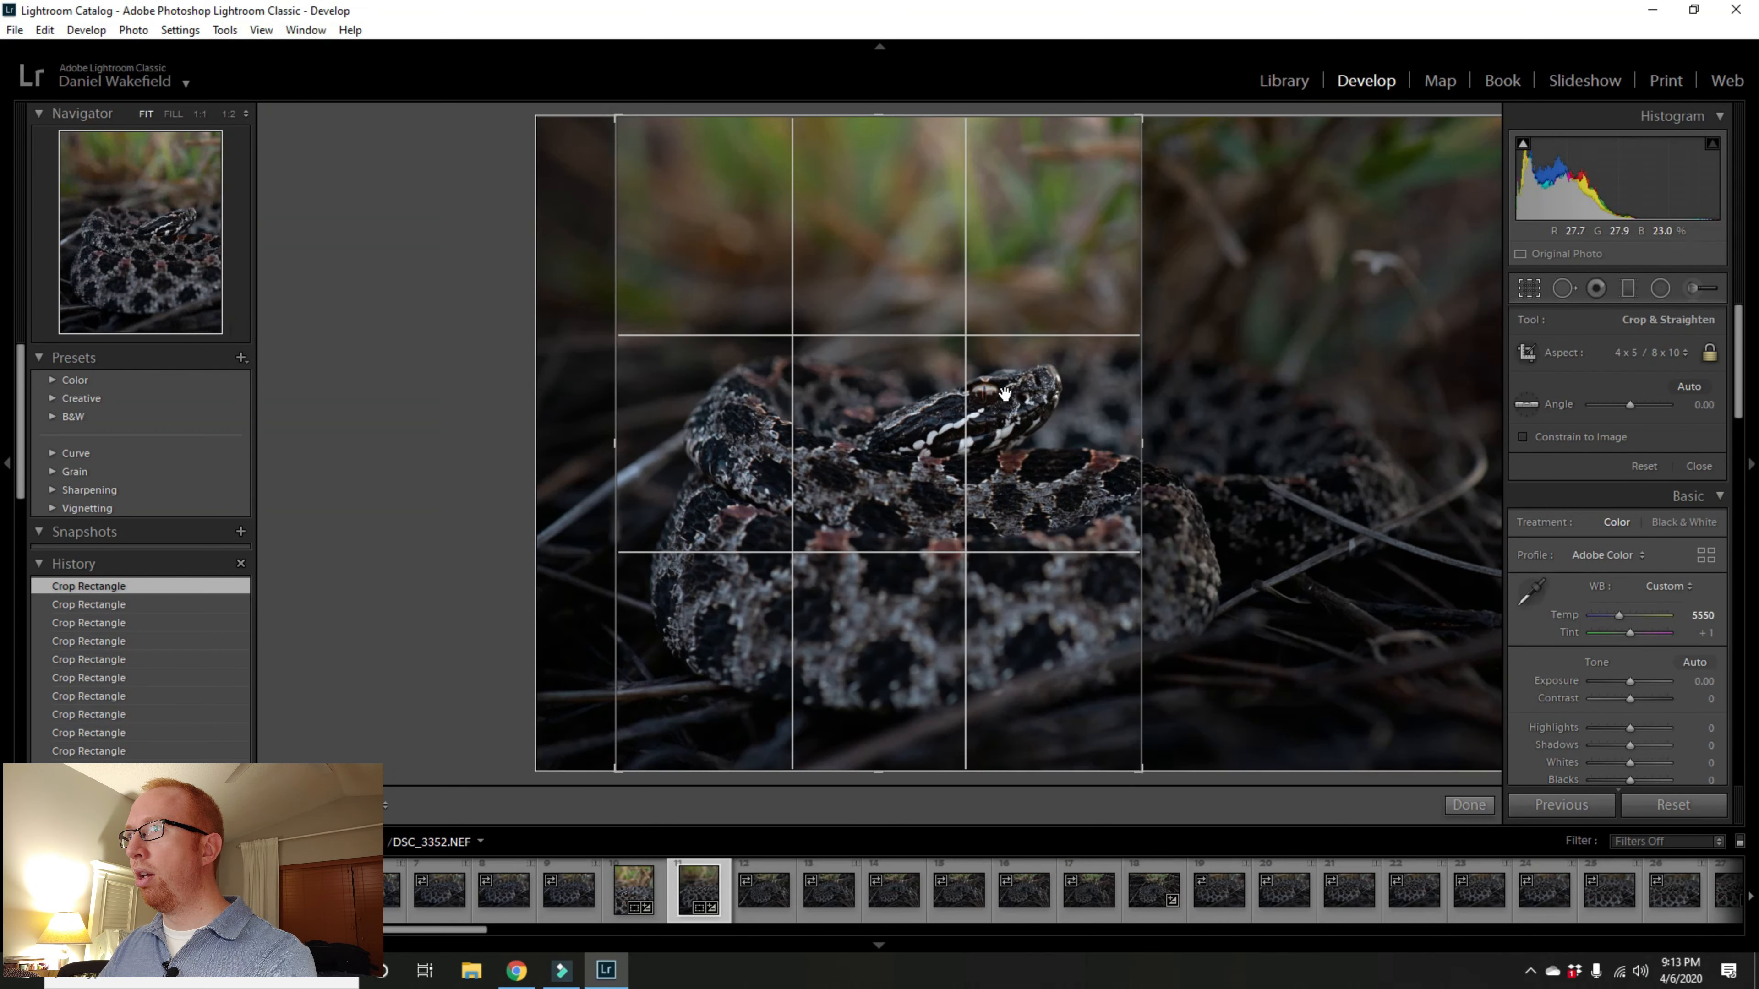
{"action": "left_click_drag", "start_coordinate": [997, 379], "coordinate": [873, 339]}
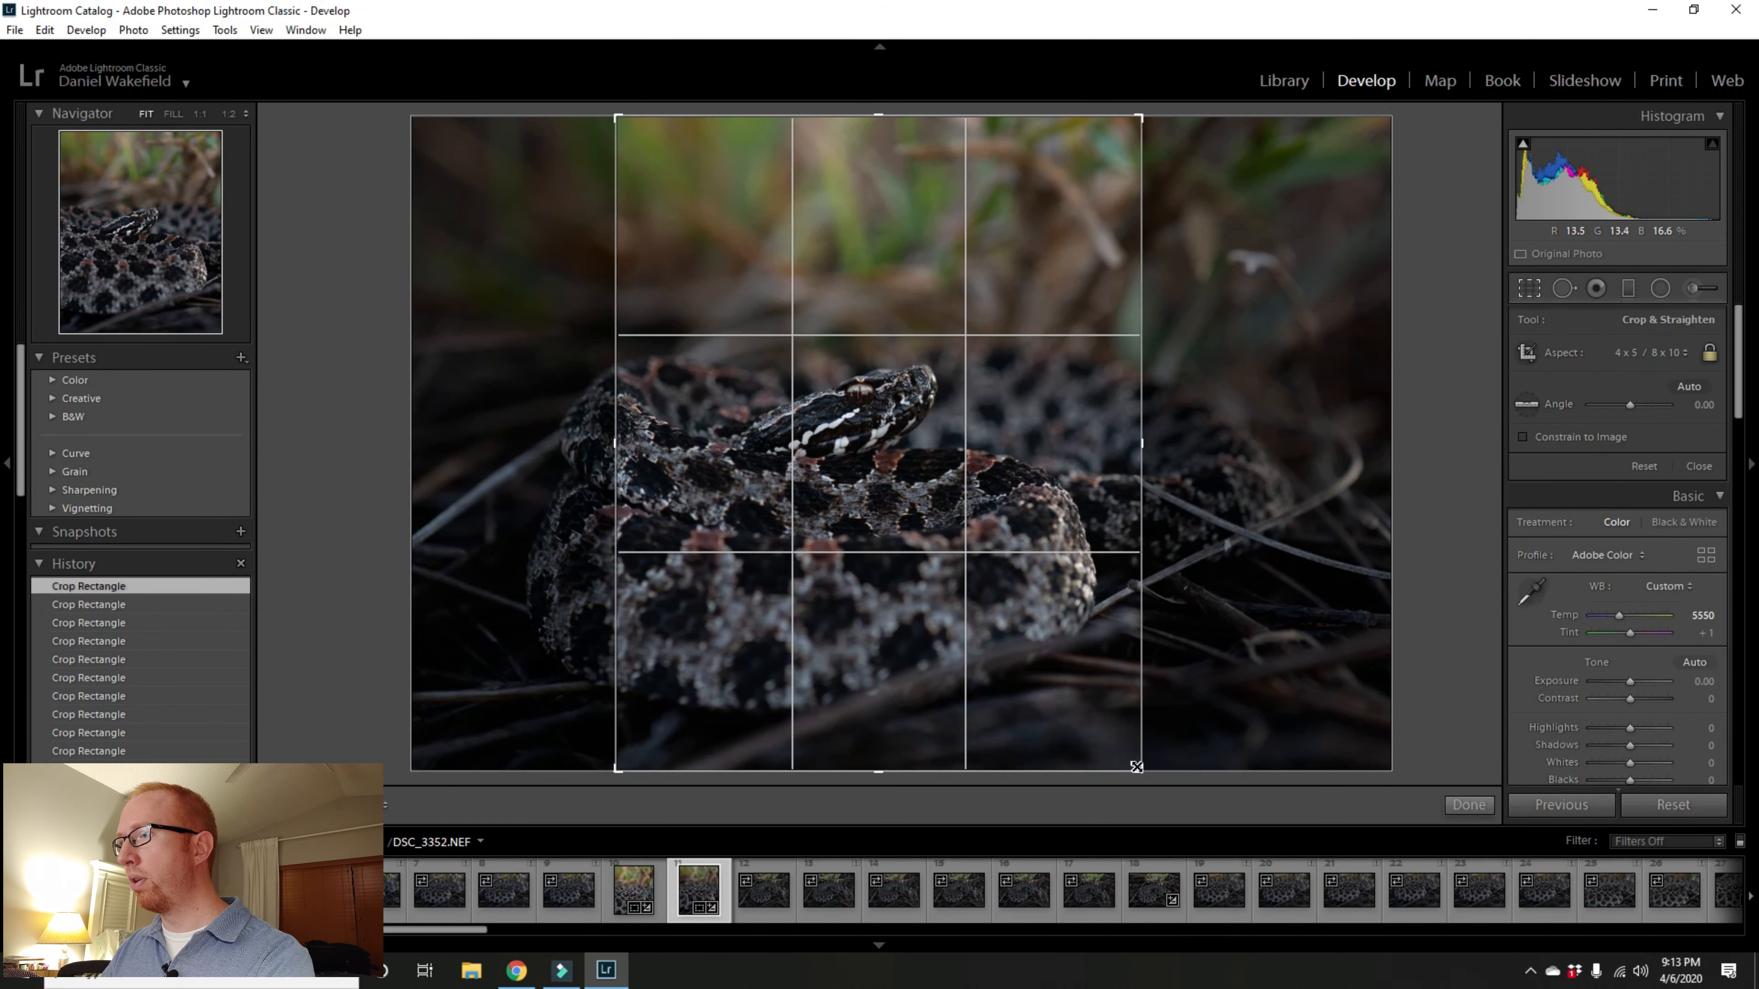
{"action": "left_click_drag", "start_coordinate": [1141, 770], "coordinate": [1127, 719]}
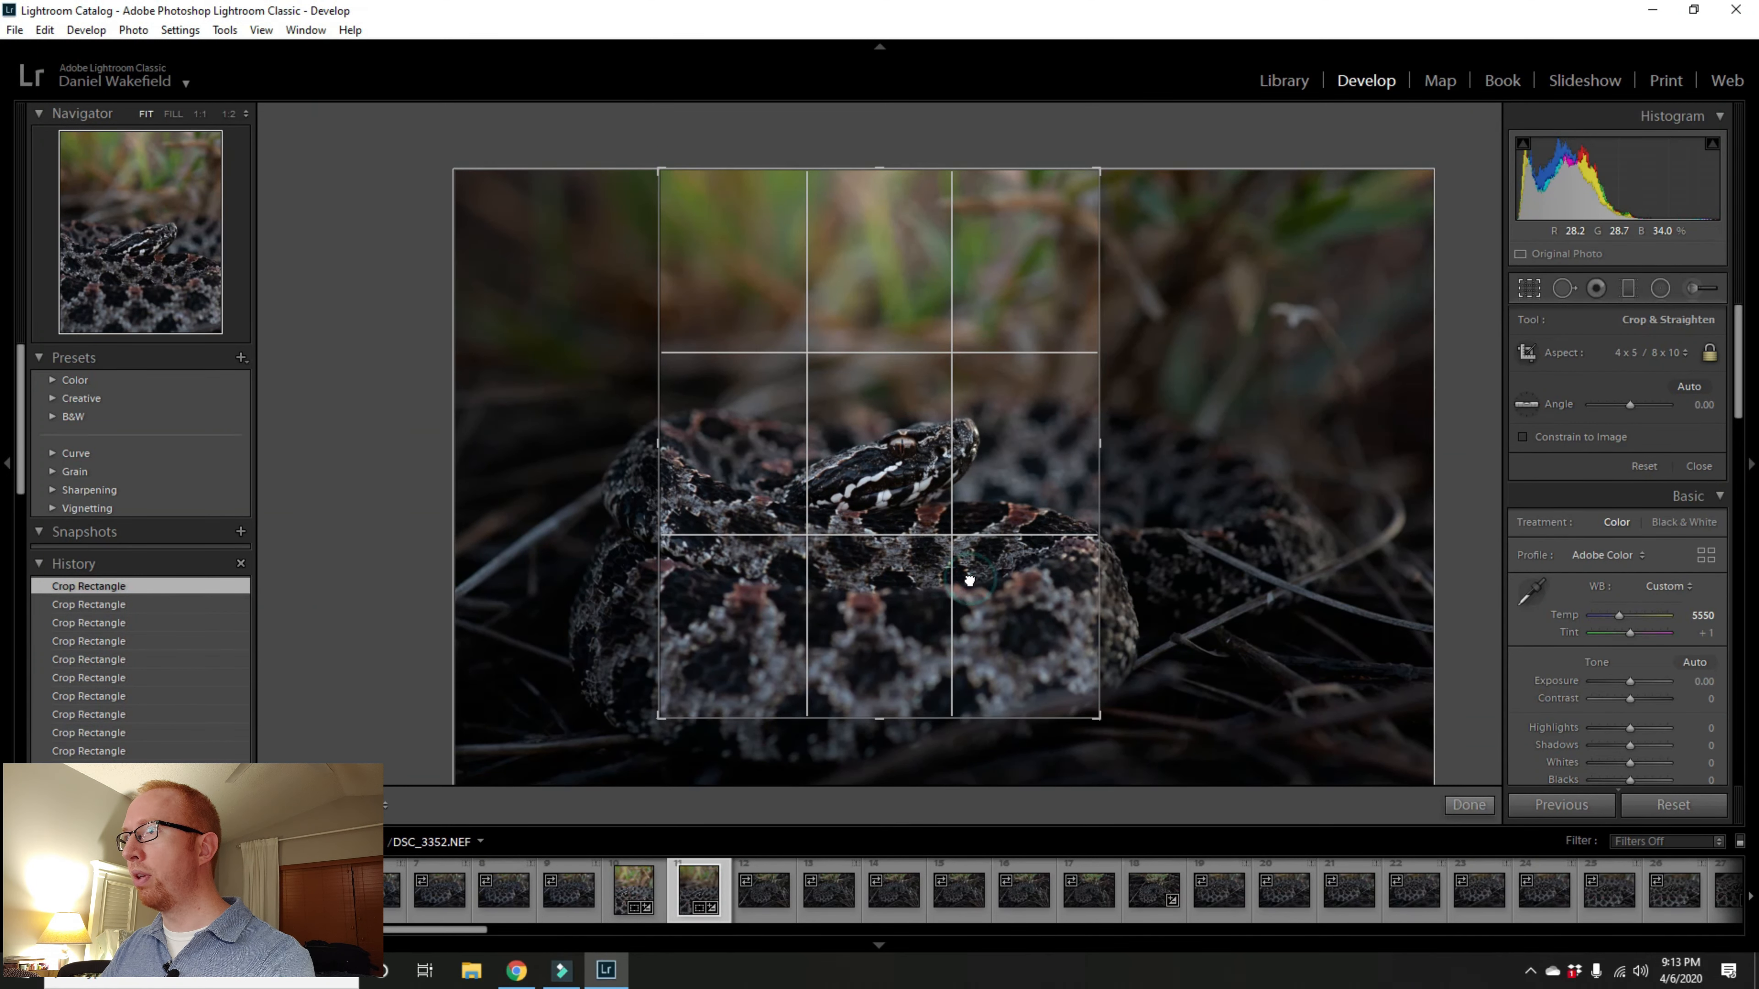
{"action": "left_click_drag", "start_coordinate": [968, 578], "coordinate": [872, 584]}
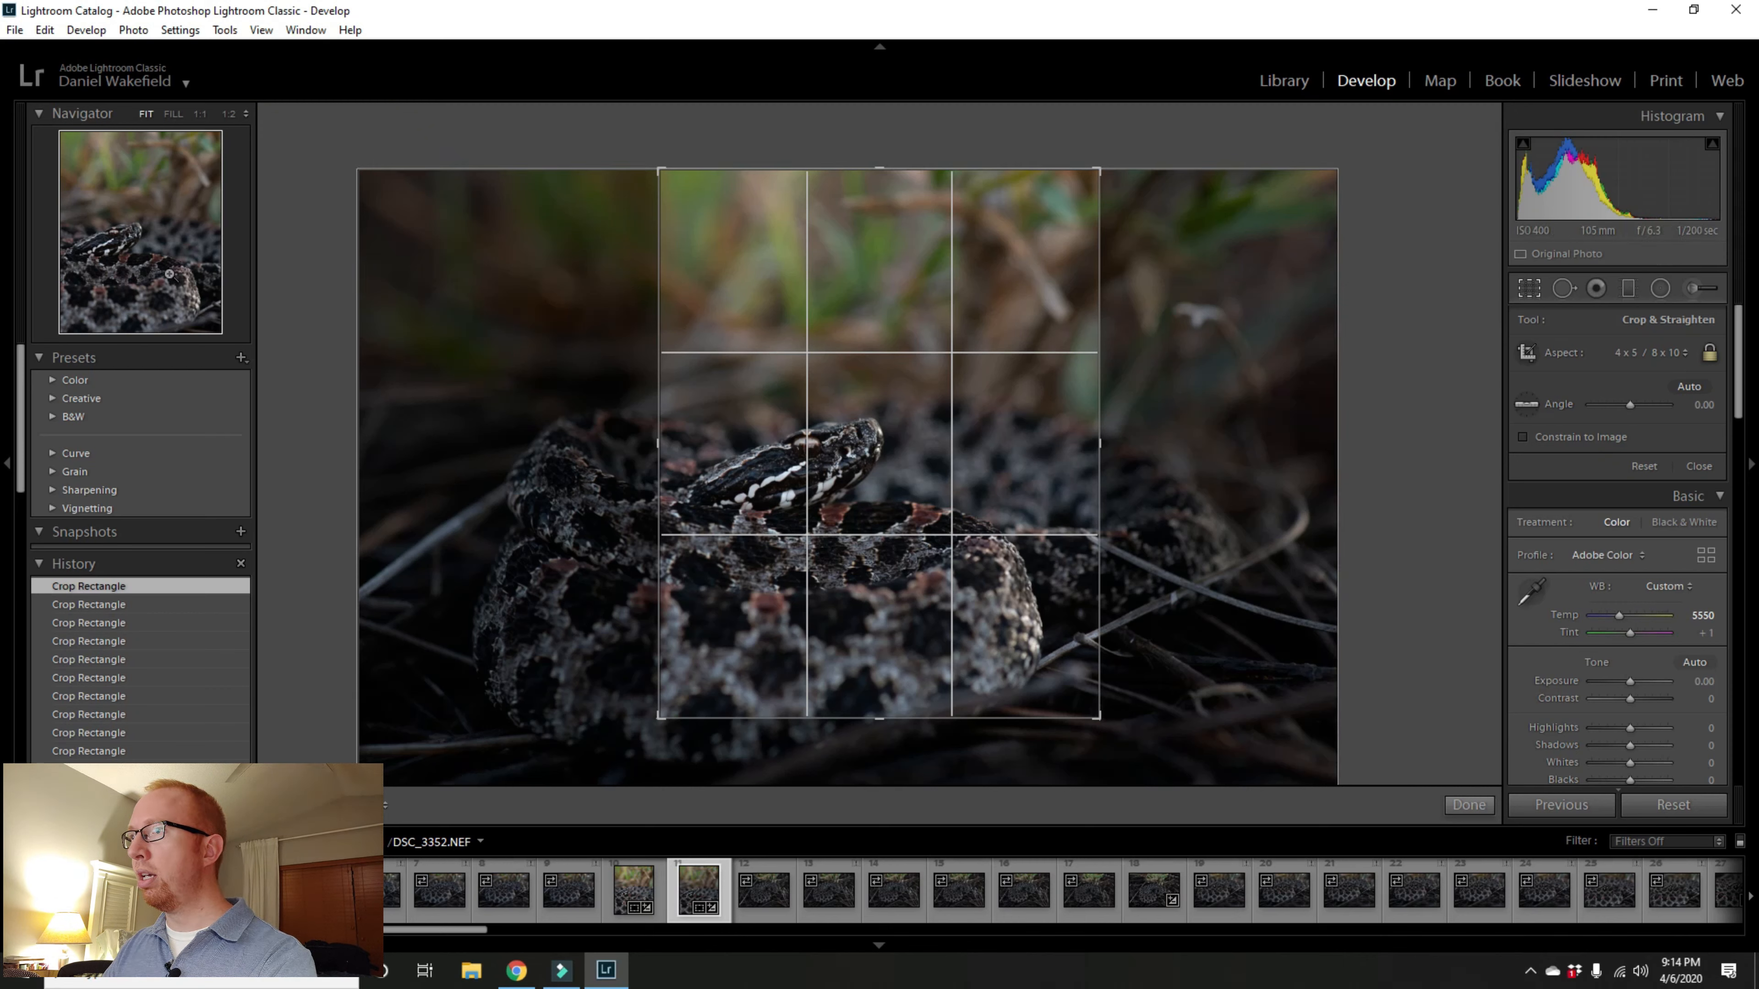
{"action": "left_click", "coordinate": [1469, 807]}
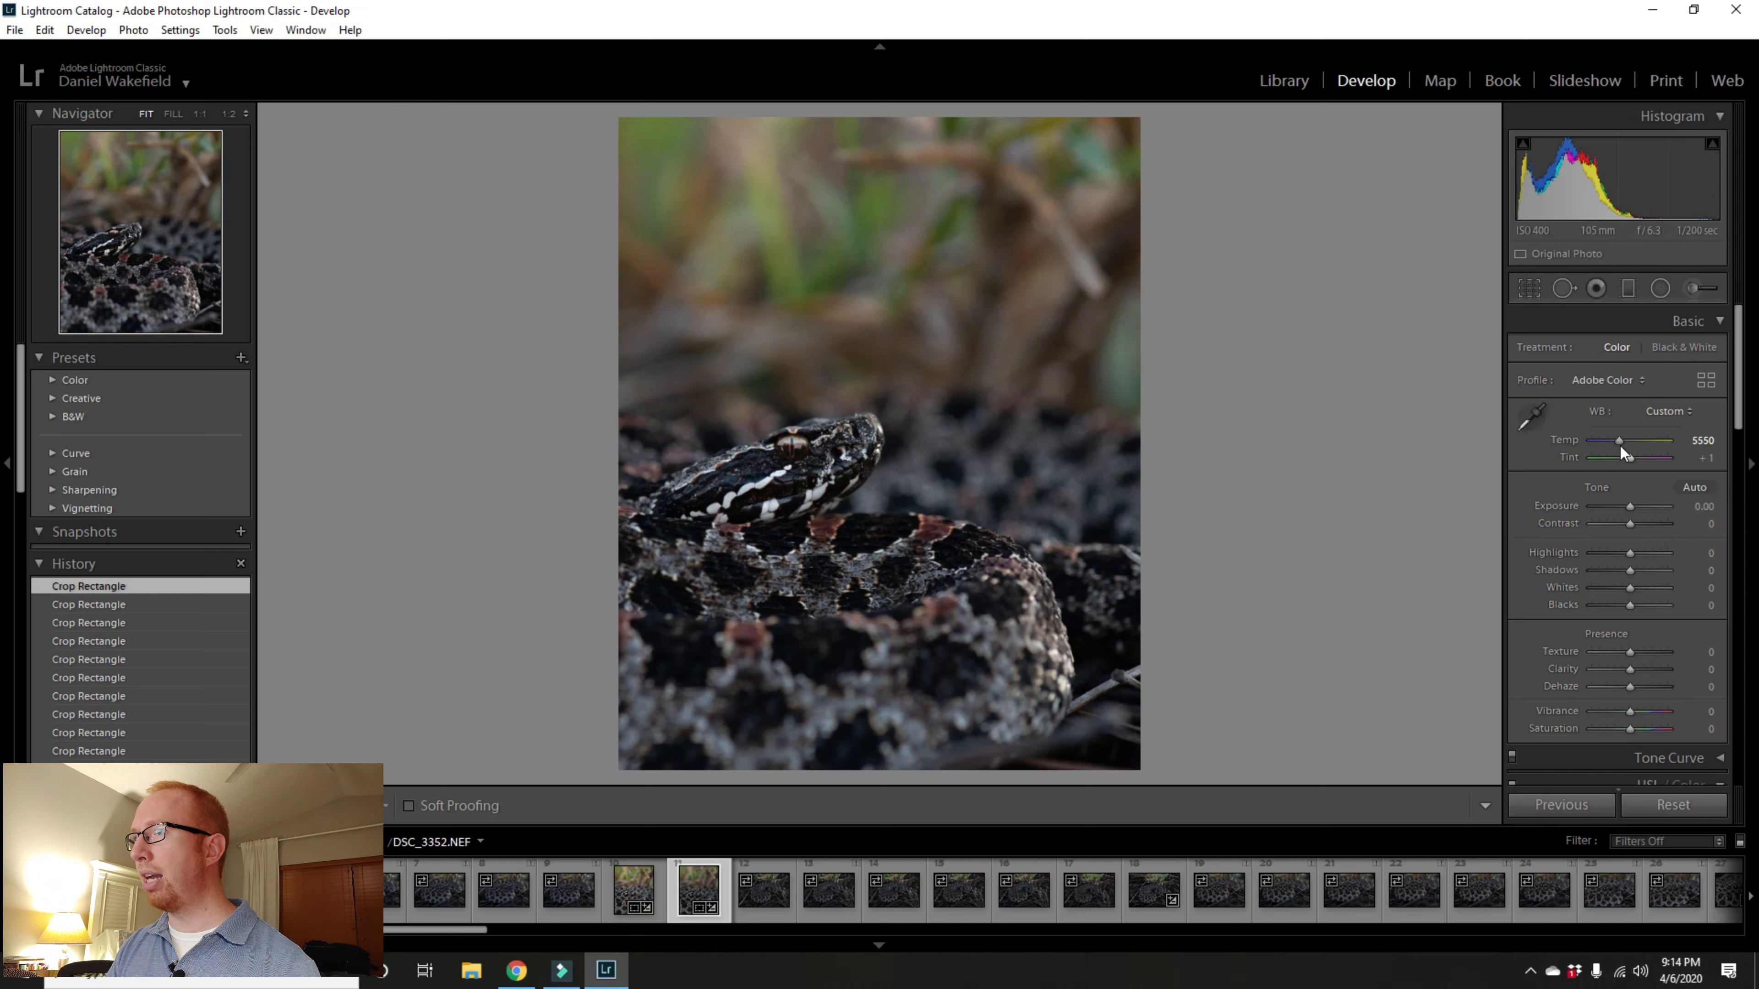
Step: Set the white balance temperature to 5800 and the exposure to +0.30
{"action": "left_click_drag", "start_coordinate": [1620, 442], "coordinate": [1622, 443]}
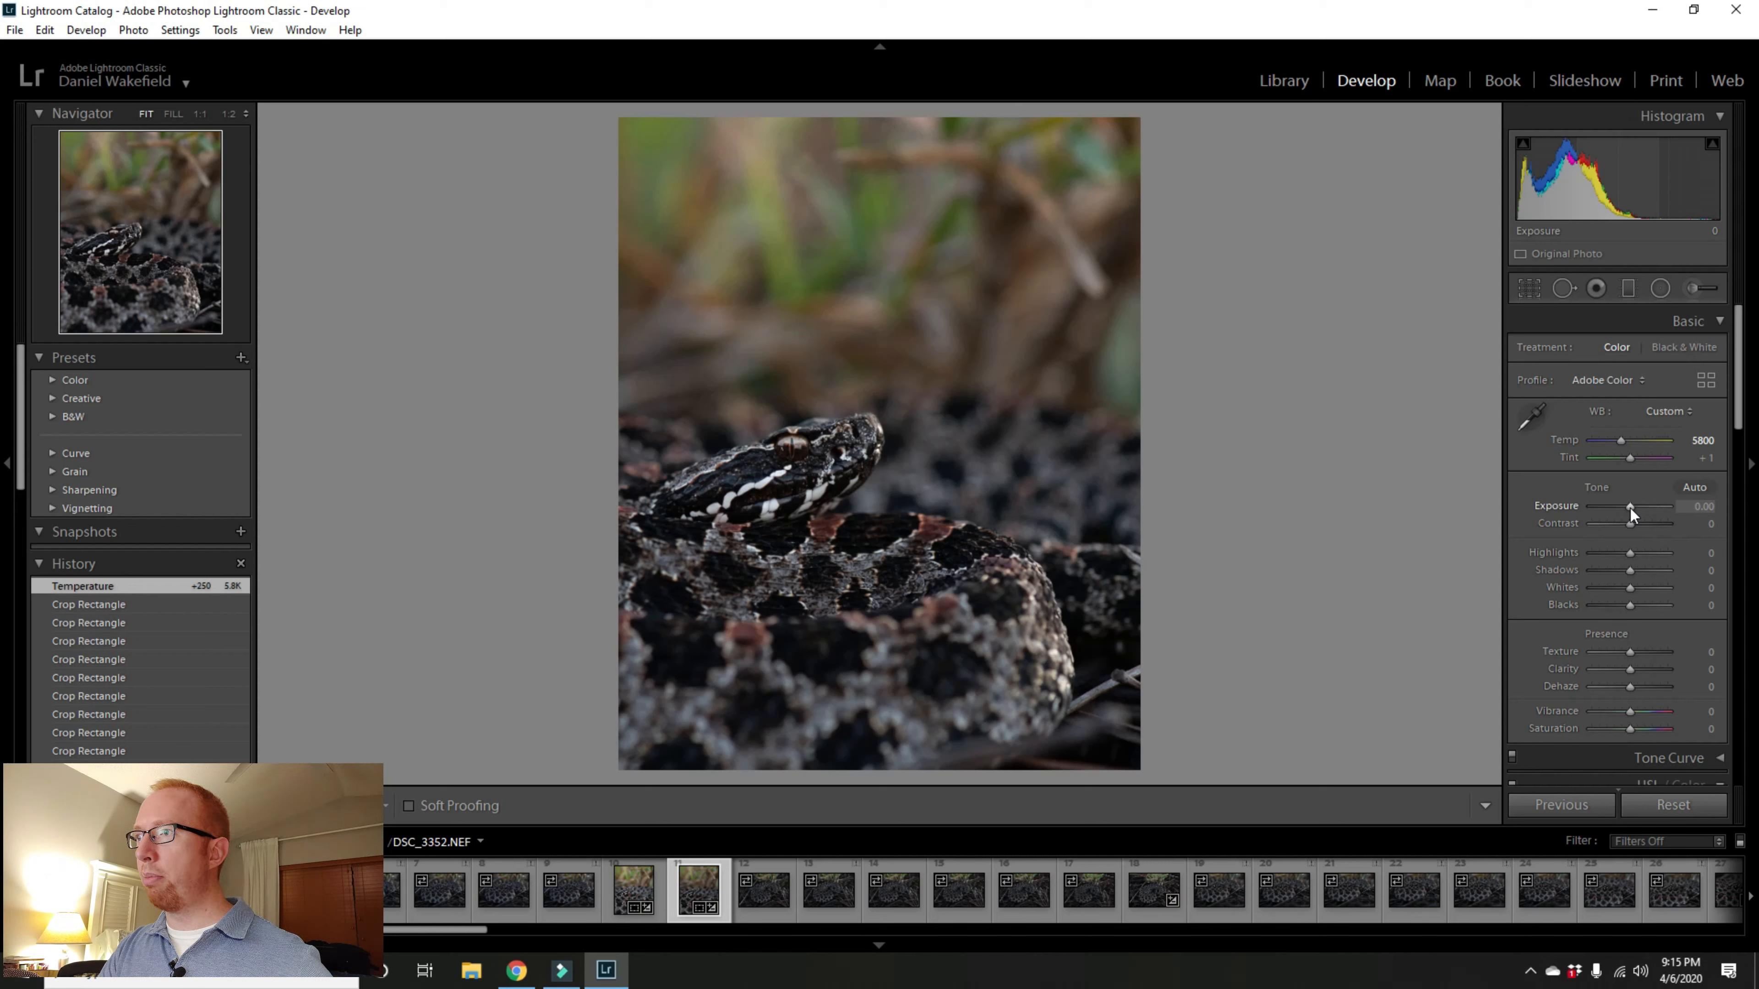
{"action": "left_click_drag", "start_coordinate": [1631, 511], "coordinate": [1633, 512]}
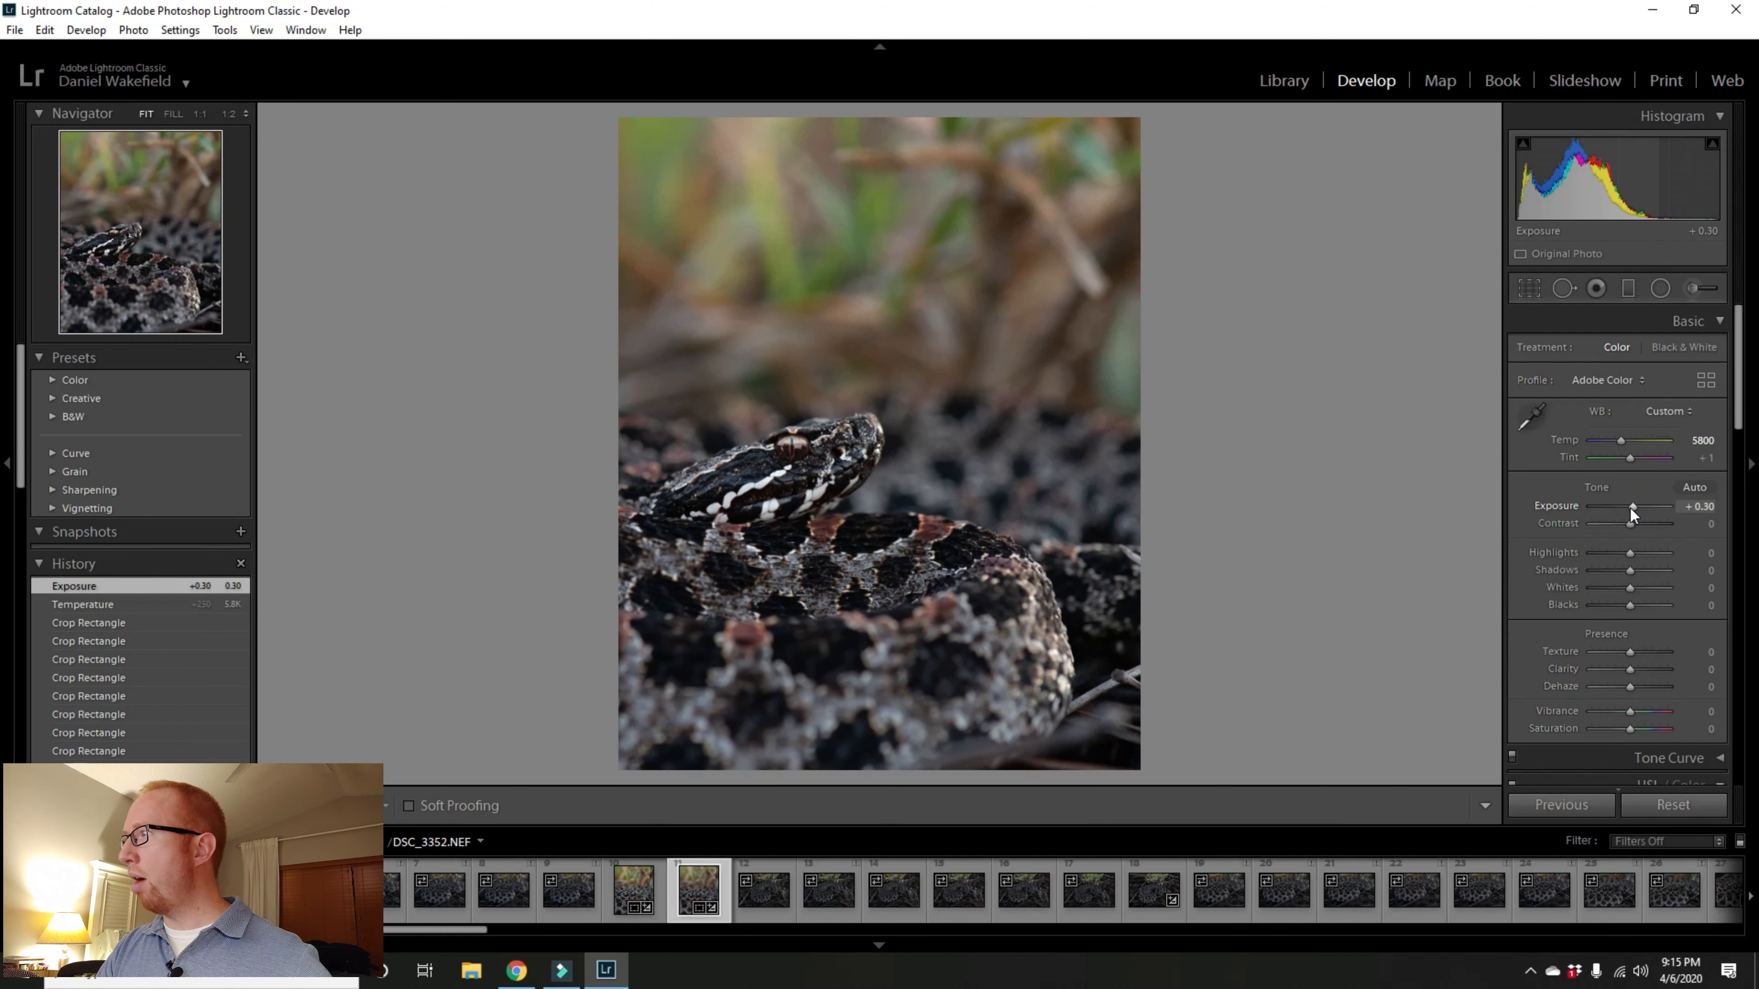
{"action": "double_click", "coordinate": [1631, 511]}
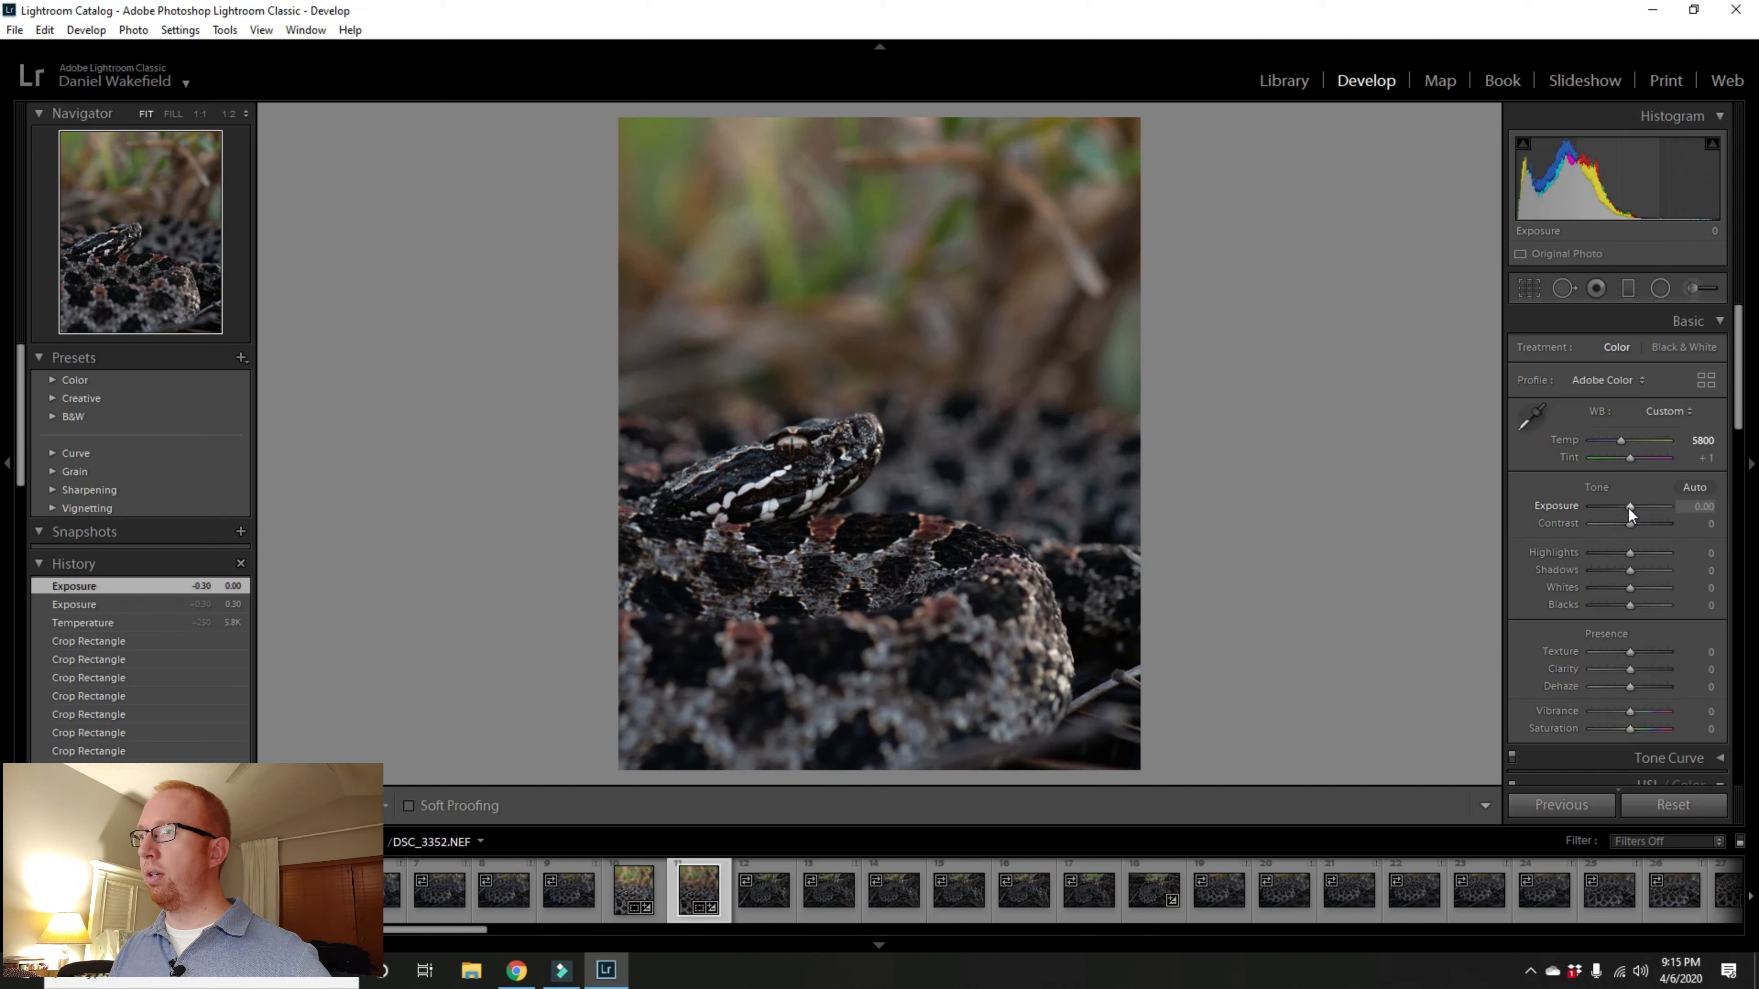
{"action": "left_click_drag", "start_coordinate": [1629, 508], "coordinate": [1631, 510]}
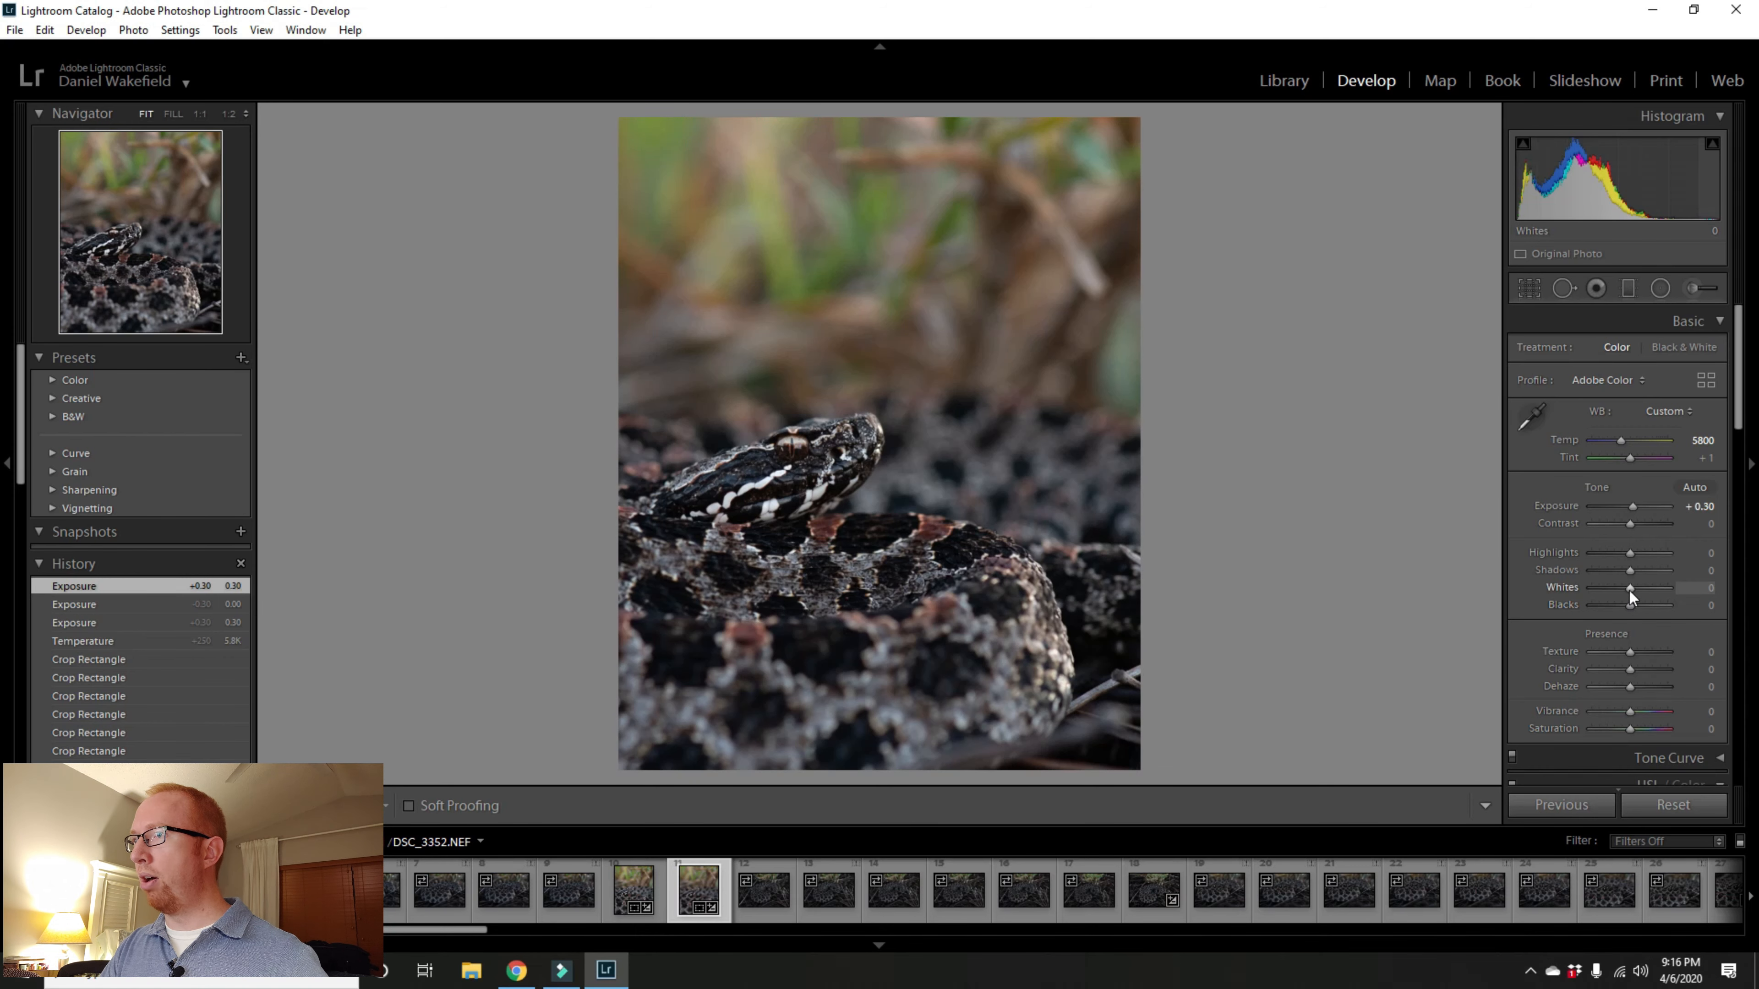
Step: Raise Whites to +15
{"action": "scroll", "coordinate": [1629, 591], "scroll_direction": "up", "scroll_amount": 3}
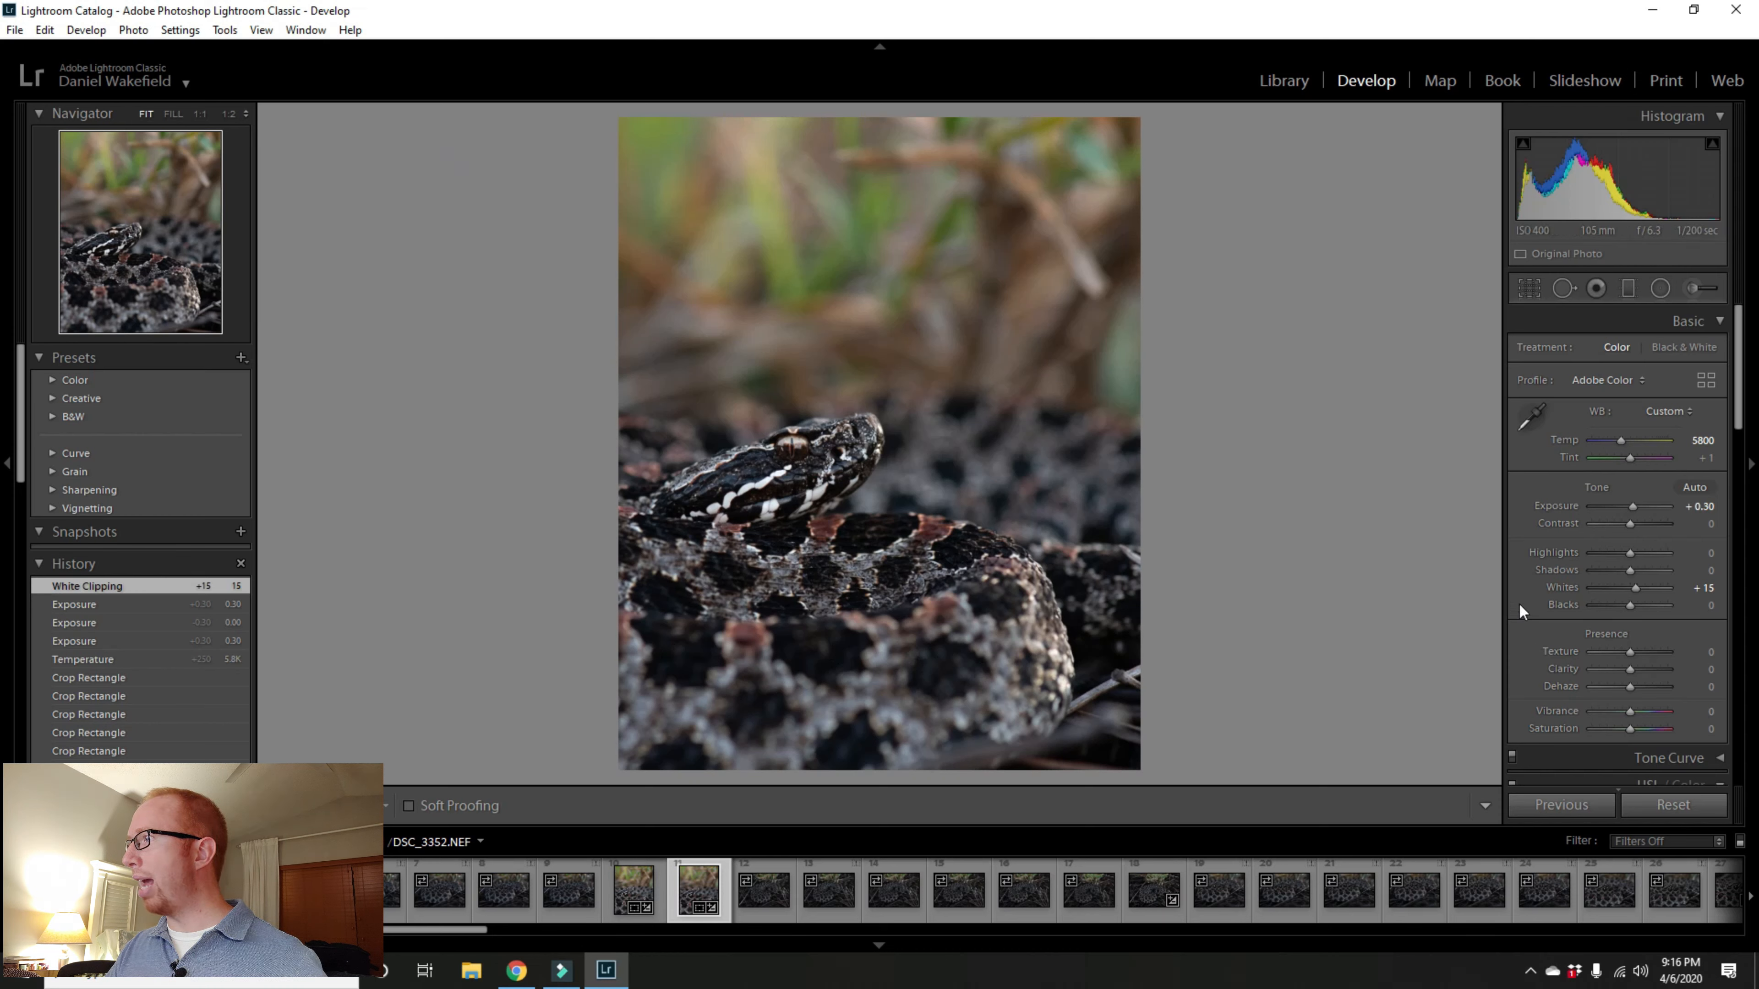
{"action": "scroll", "coordinate": [1516, 596], "scroll_direction": "down", "scroll_amount": 2}
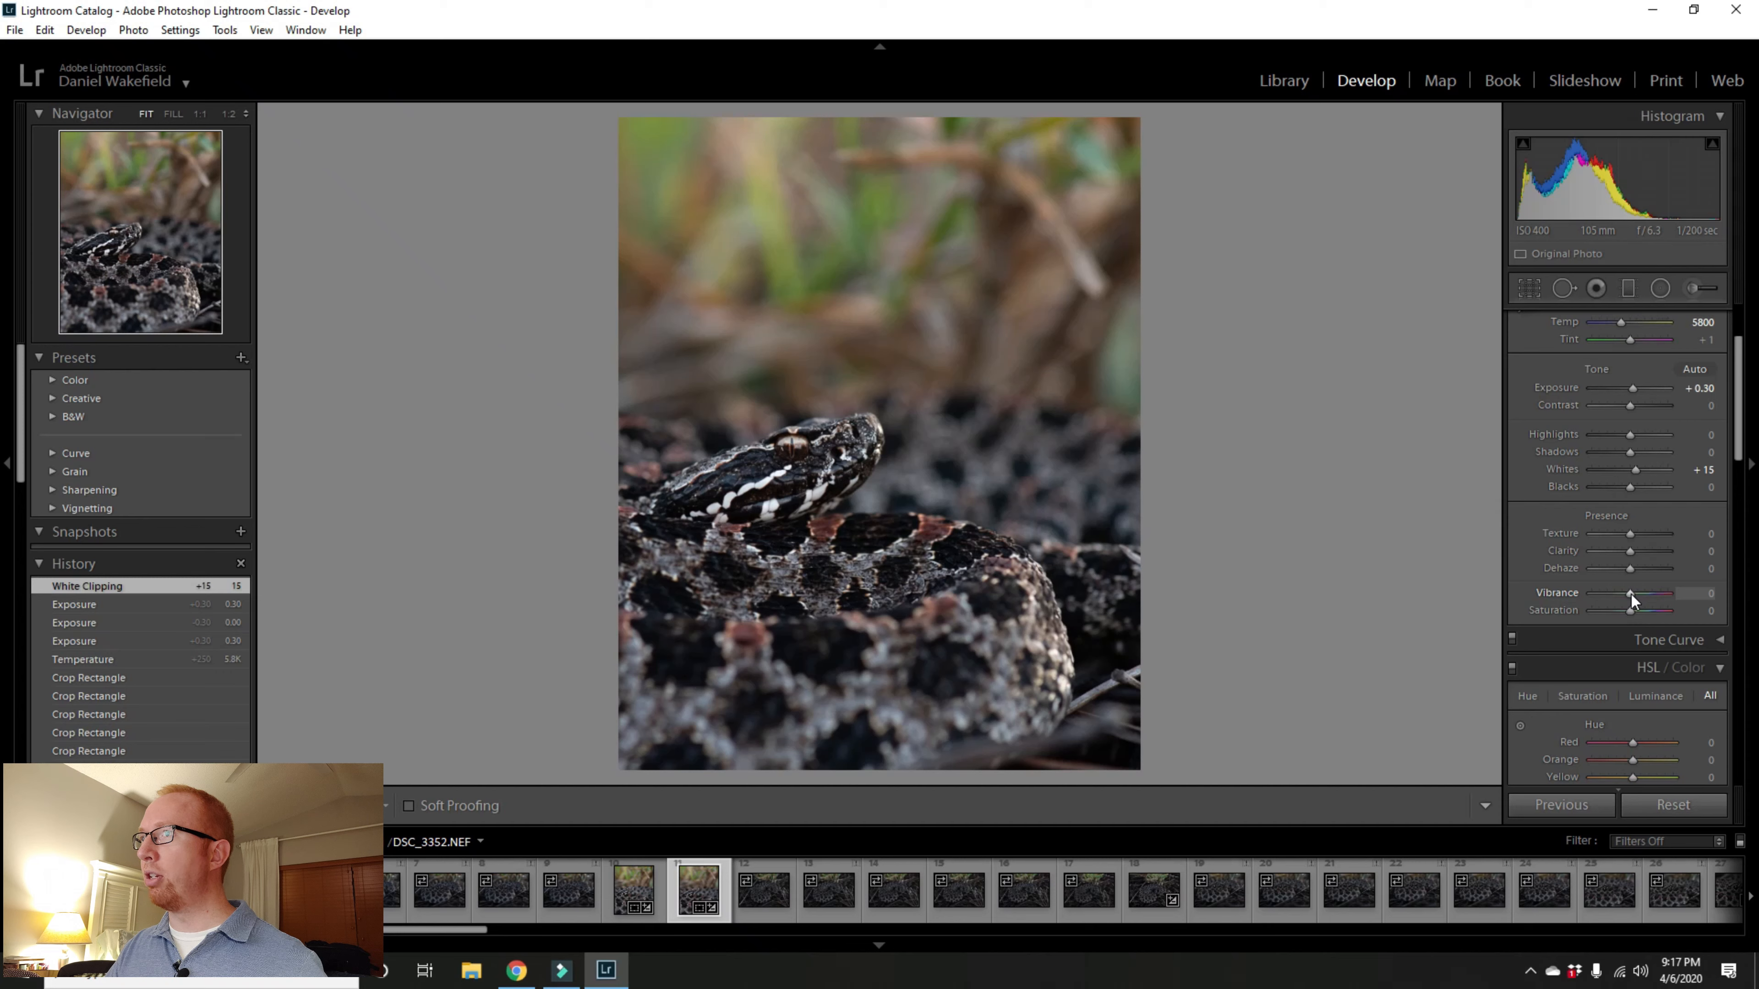
Step: Set Vibrance to +15 after trying stronger and weaker values
{"action": "left_click_drag", "start_coordinate": [1630, 593], "coordinate": [1674, 594]}
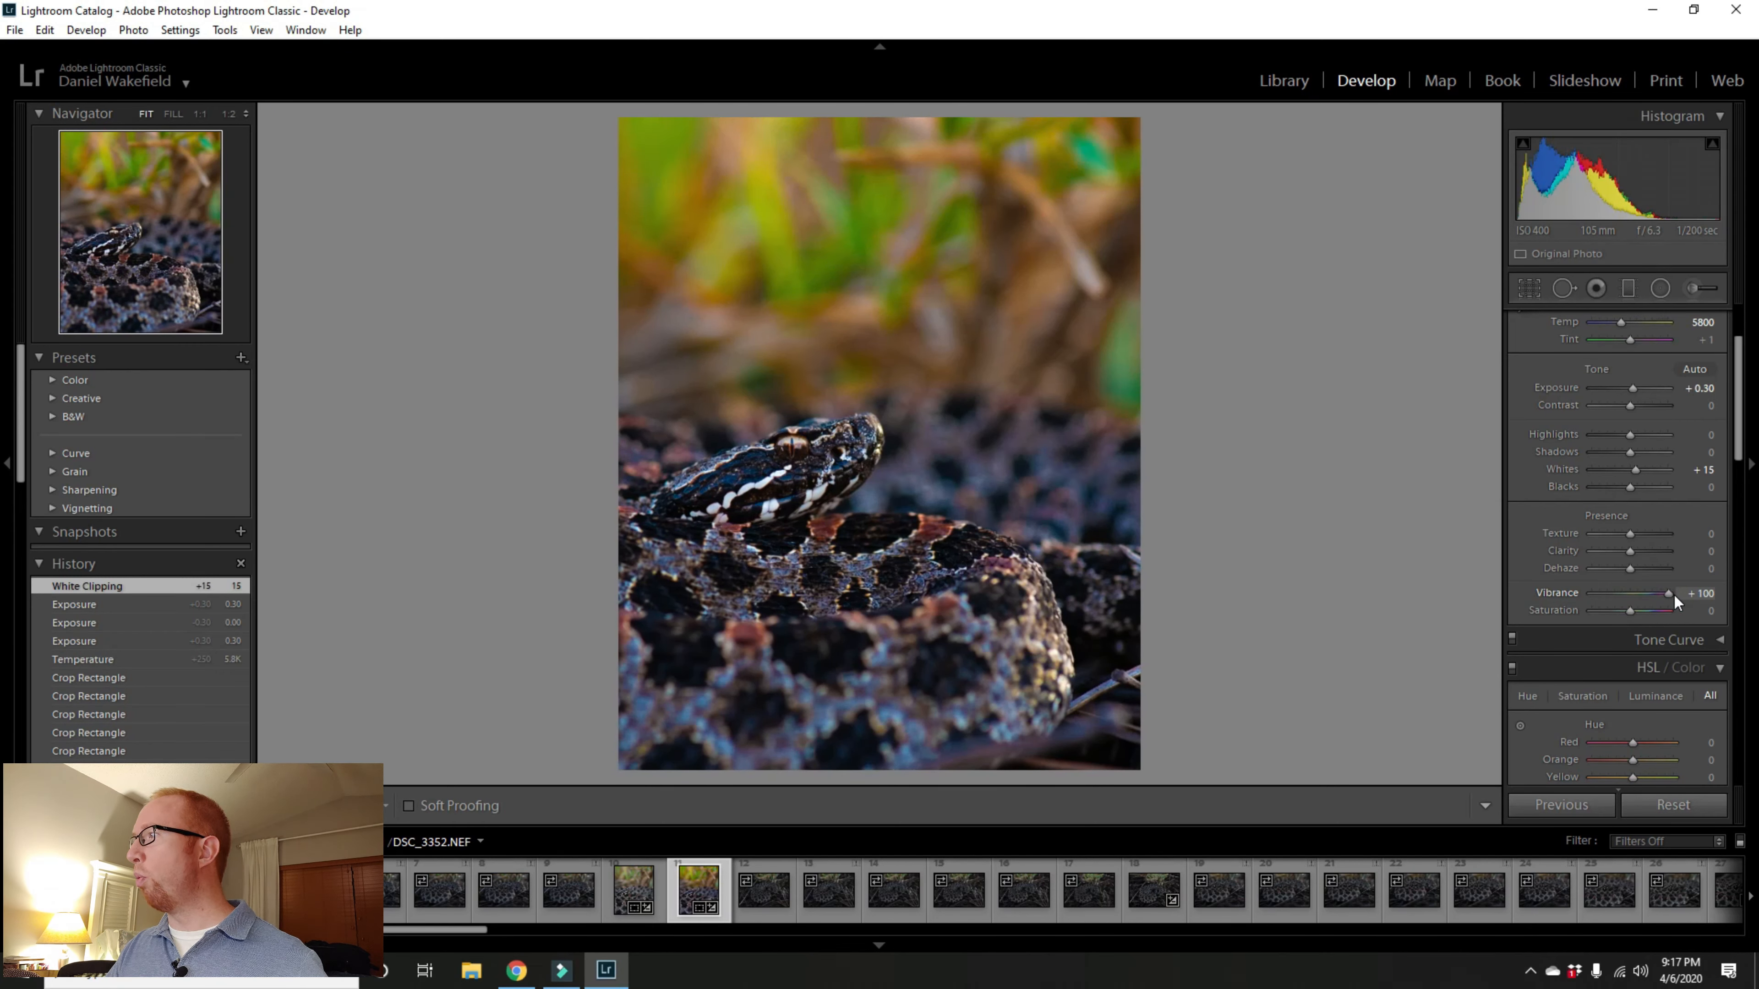
{"action": "left_click_drag", "start_coordinate": [1672, 594], "coordinate": [1611, 595]}
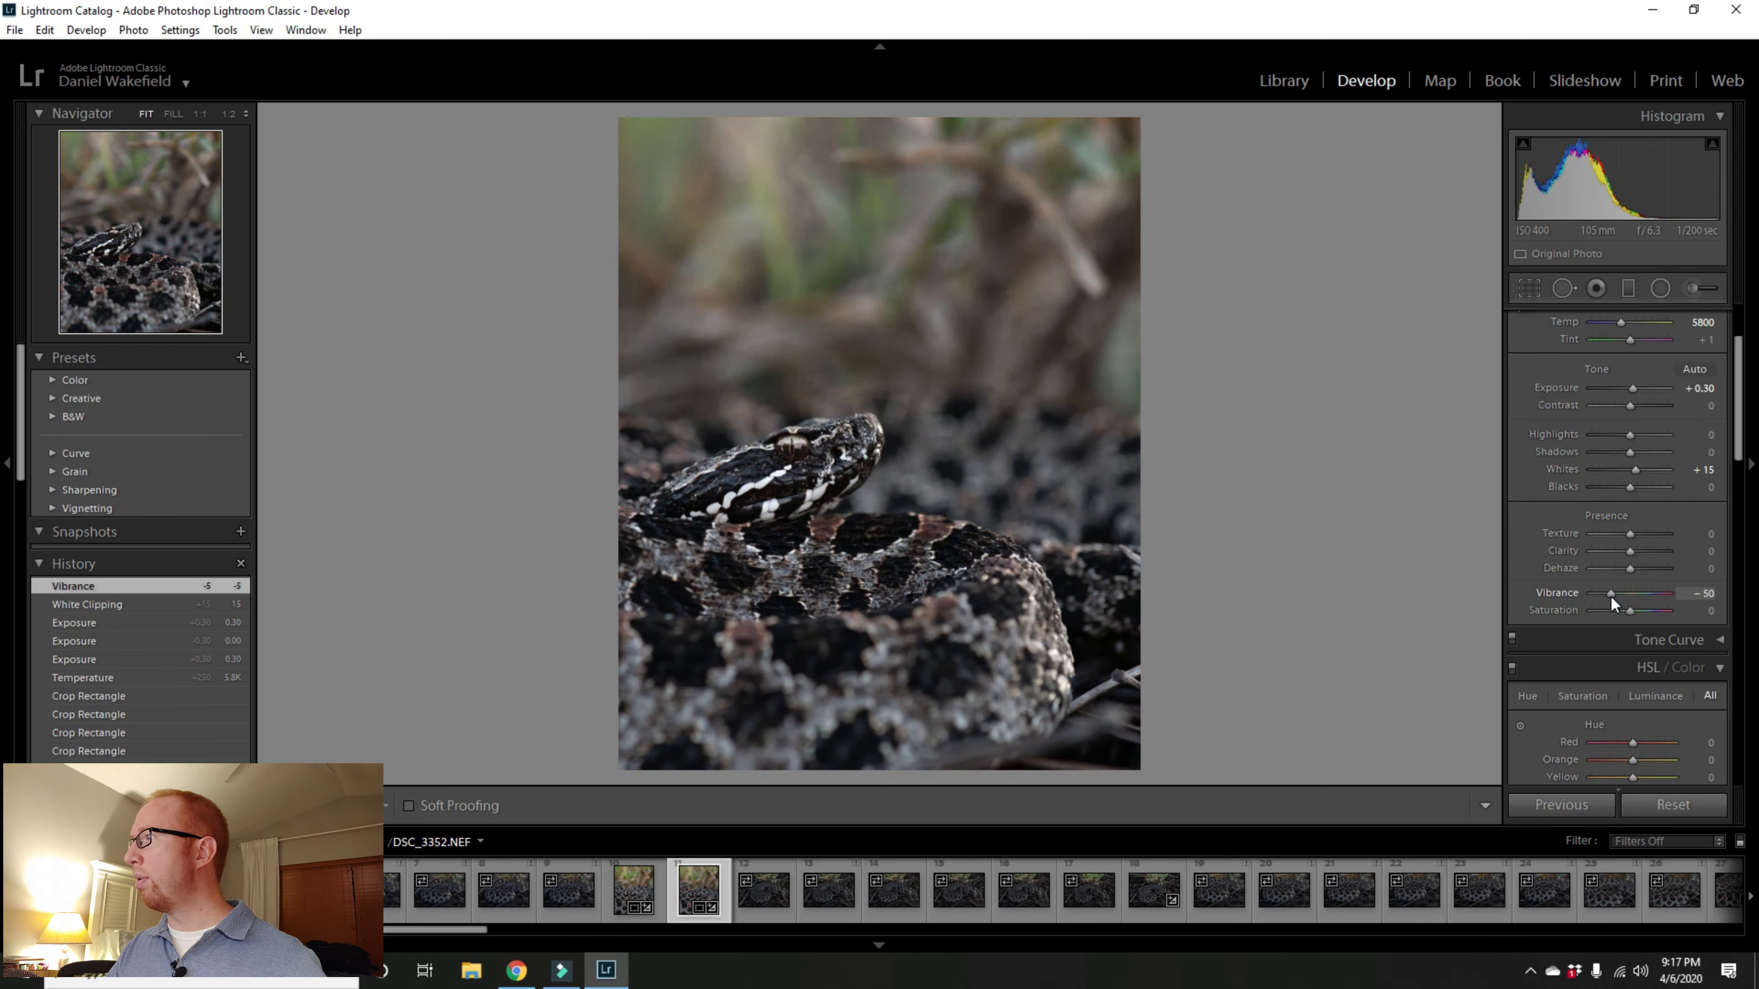
{"action": "double_click", "coordinate": [1611, 593]}
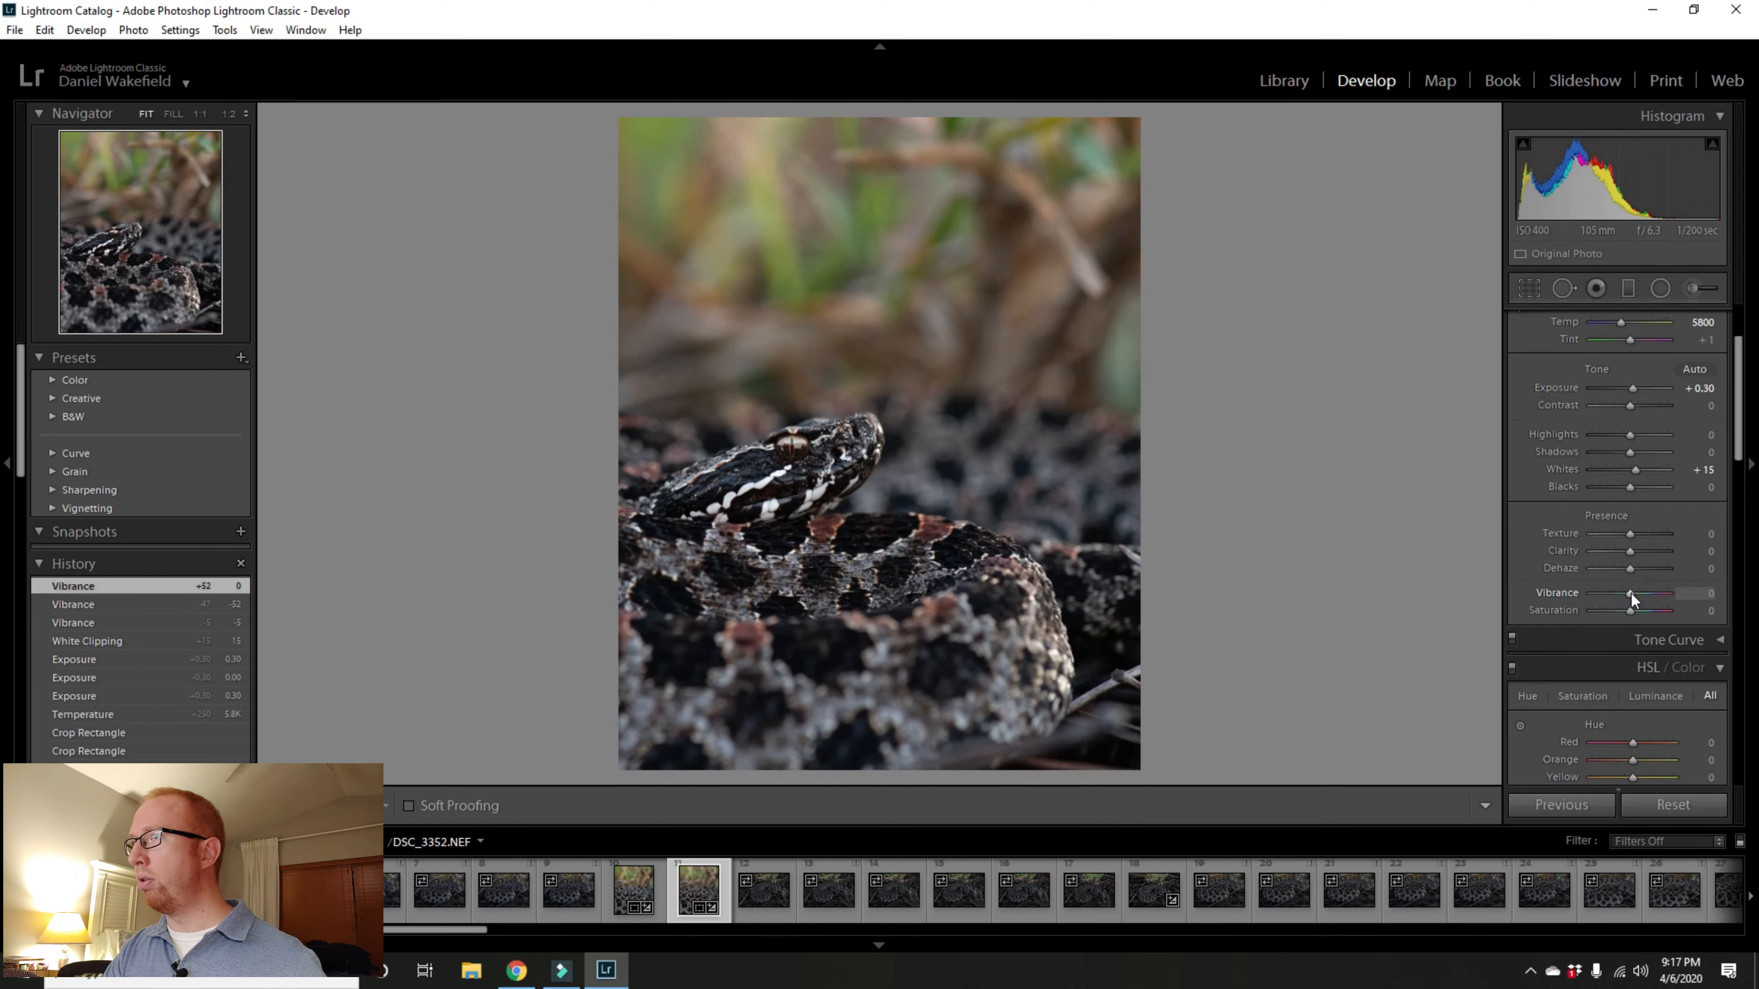
{"action": "left_click_drag", "start_coordinate": [1630, 594], "coordinate": [1634, 594]}
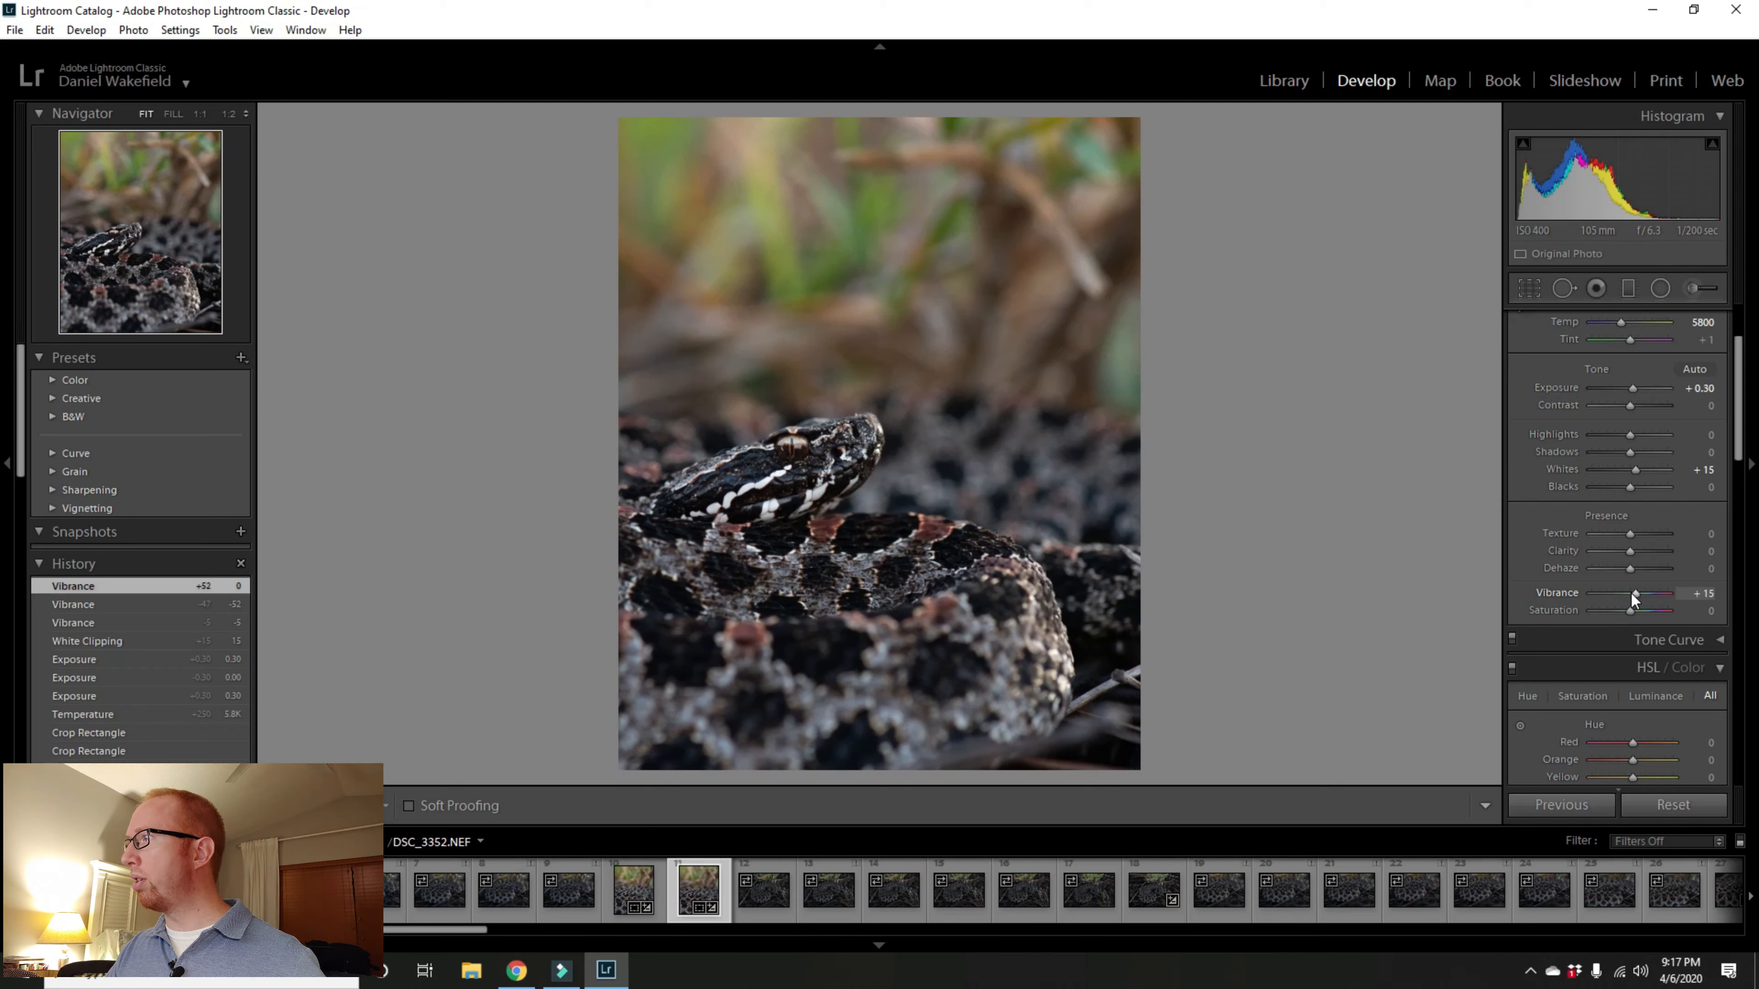
{"action": "left_click_drag", "start_coordinate": [1631, 599], "coordinate": [1631, 601]}
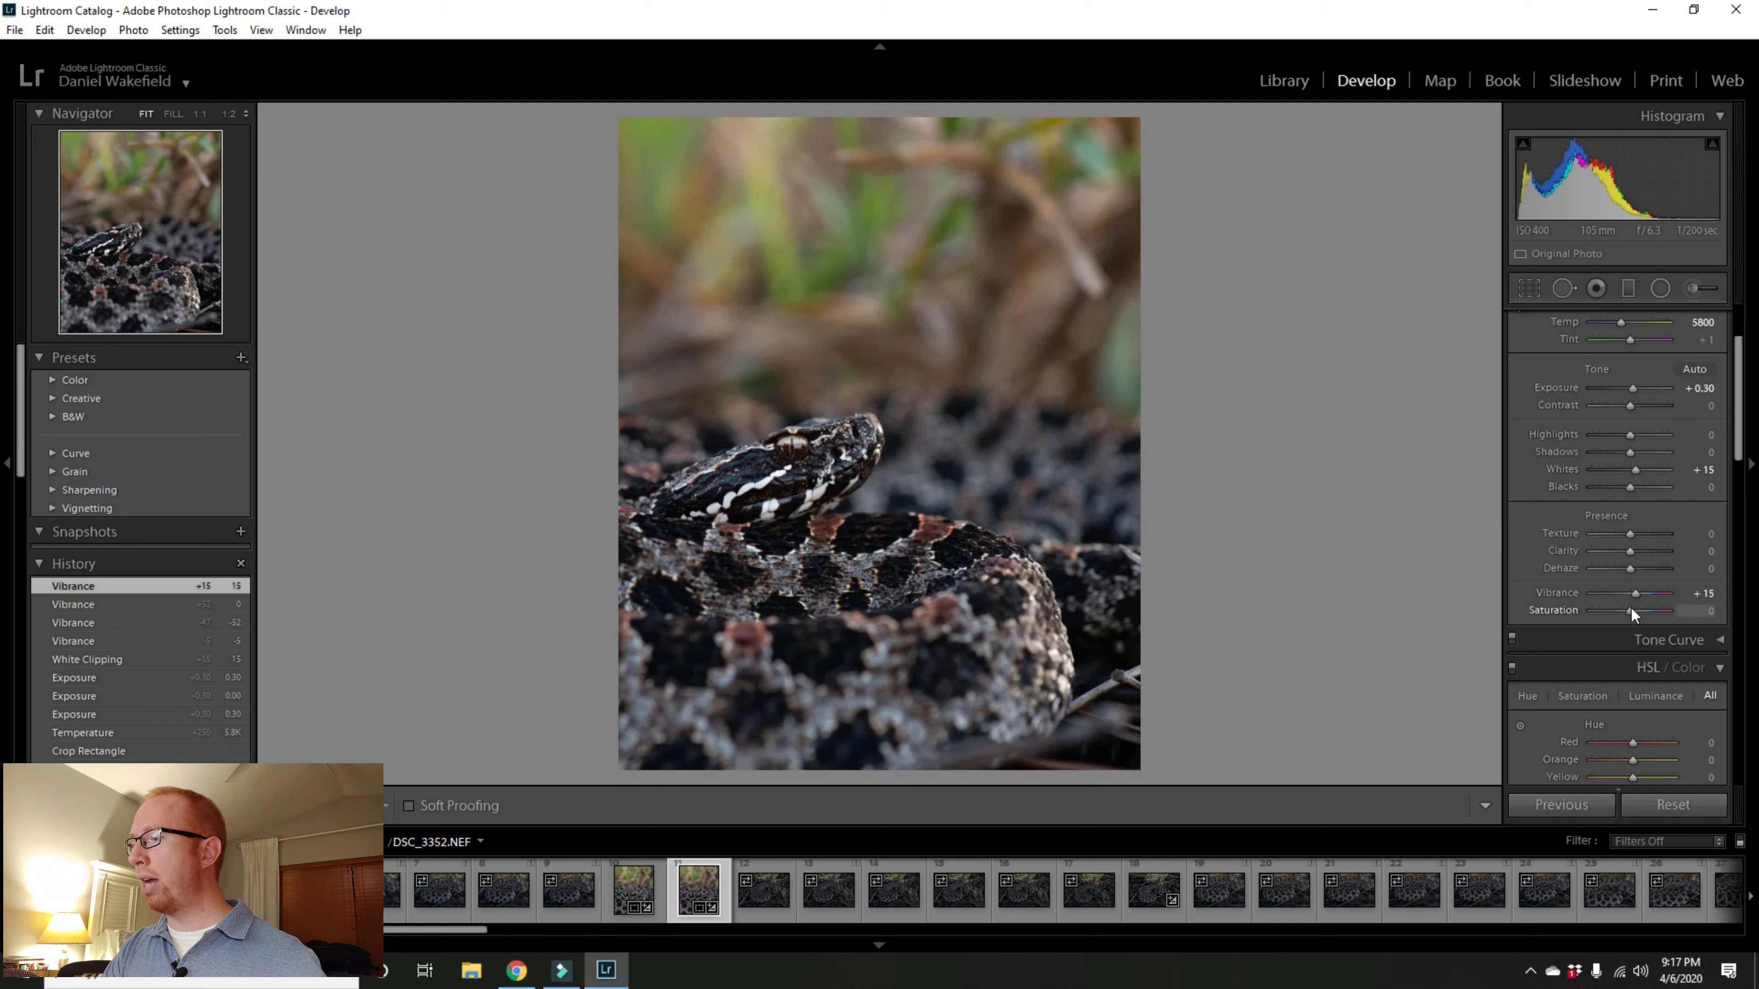
Step: Set Saturation to +5 after testing higher values
{"action": "left_click", "coordinate": [1631, 612]}
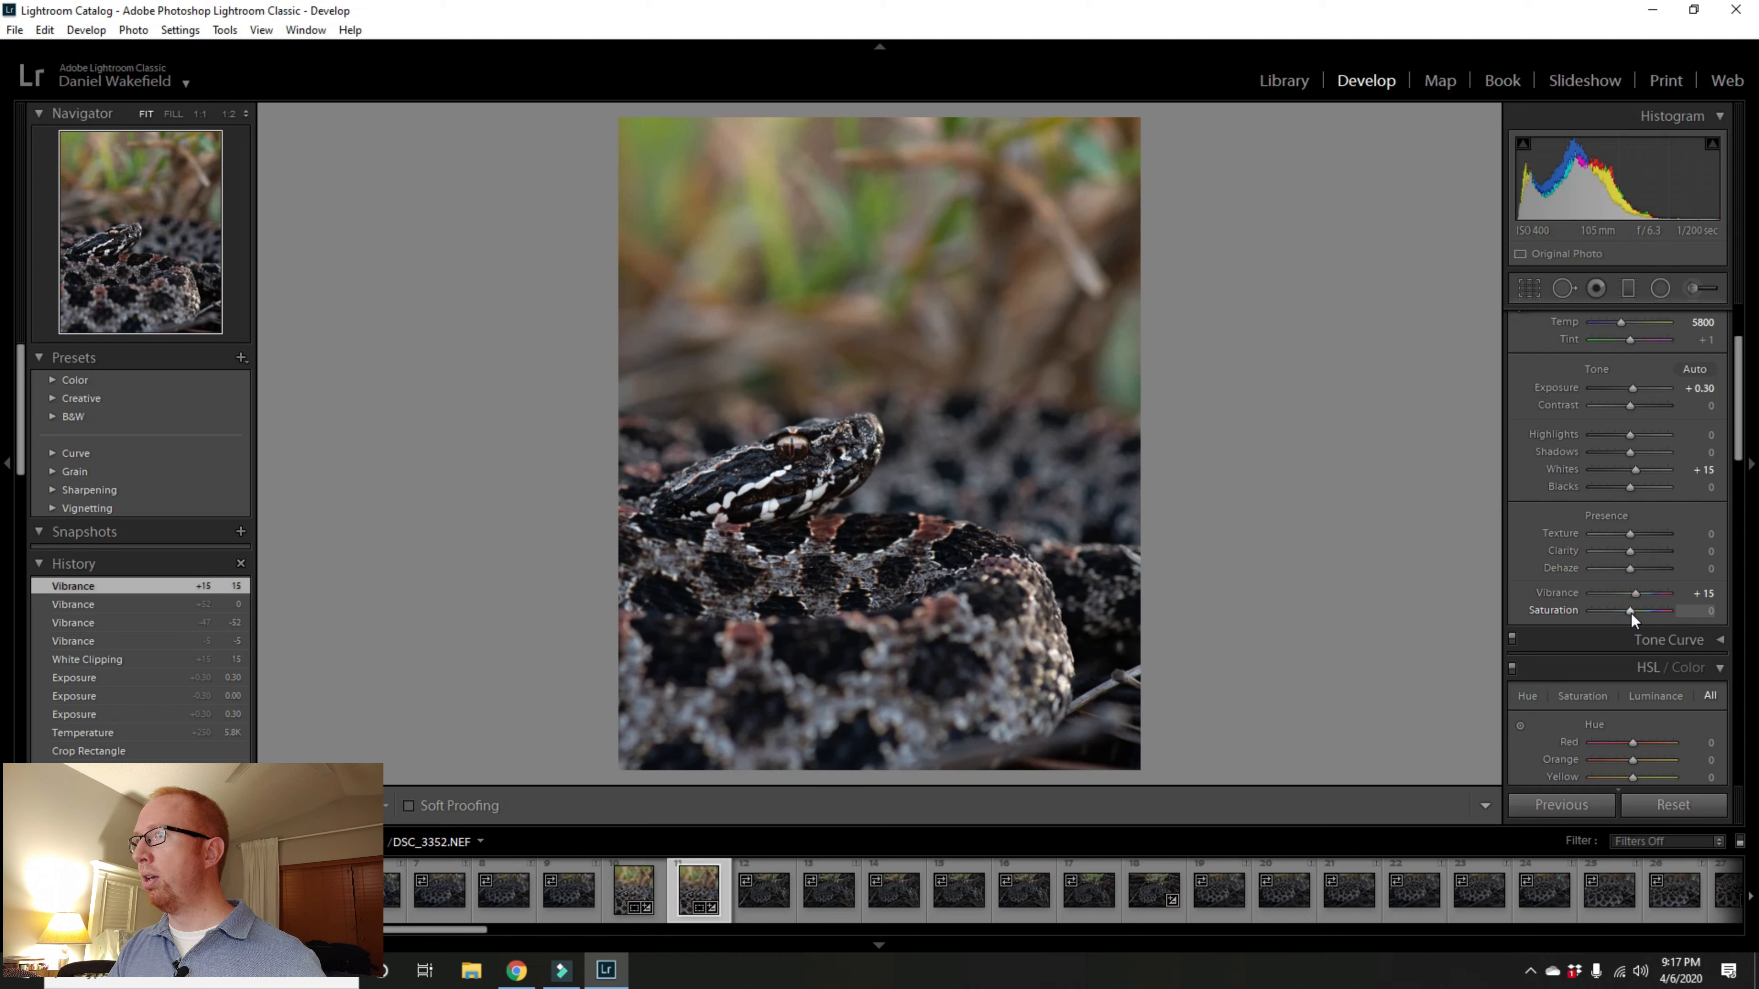
{"action": "left_click_drag", "start_coordinate": [1630, 612], "coordinate": [1632, 613]}
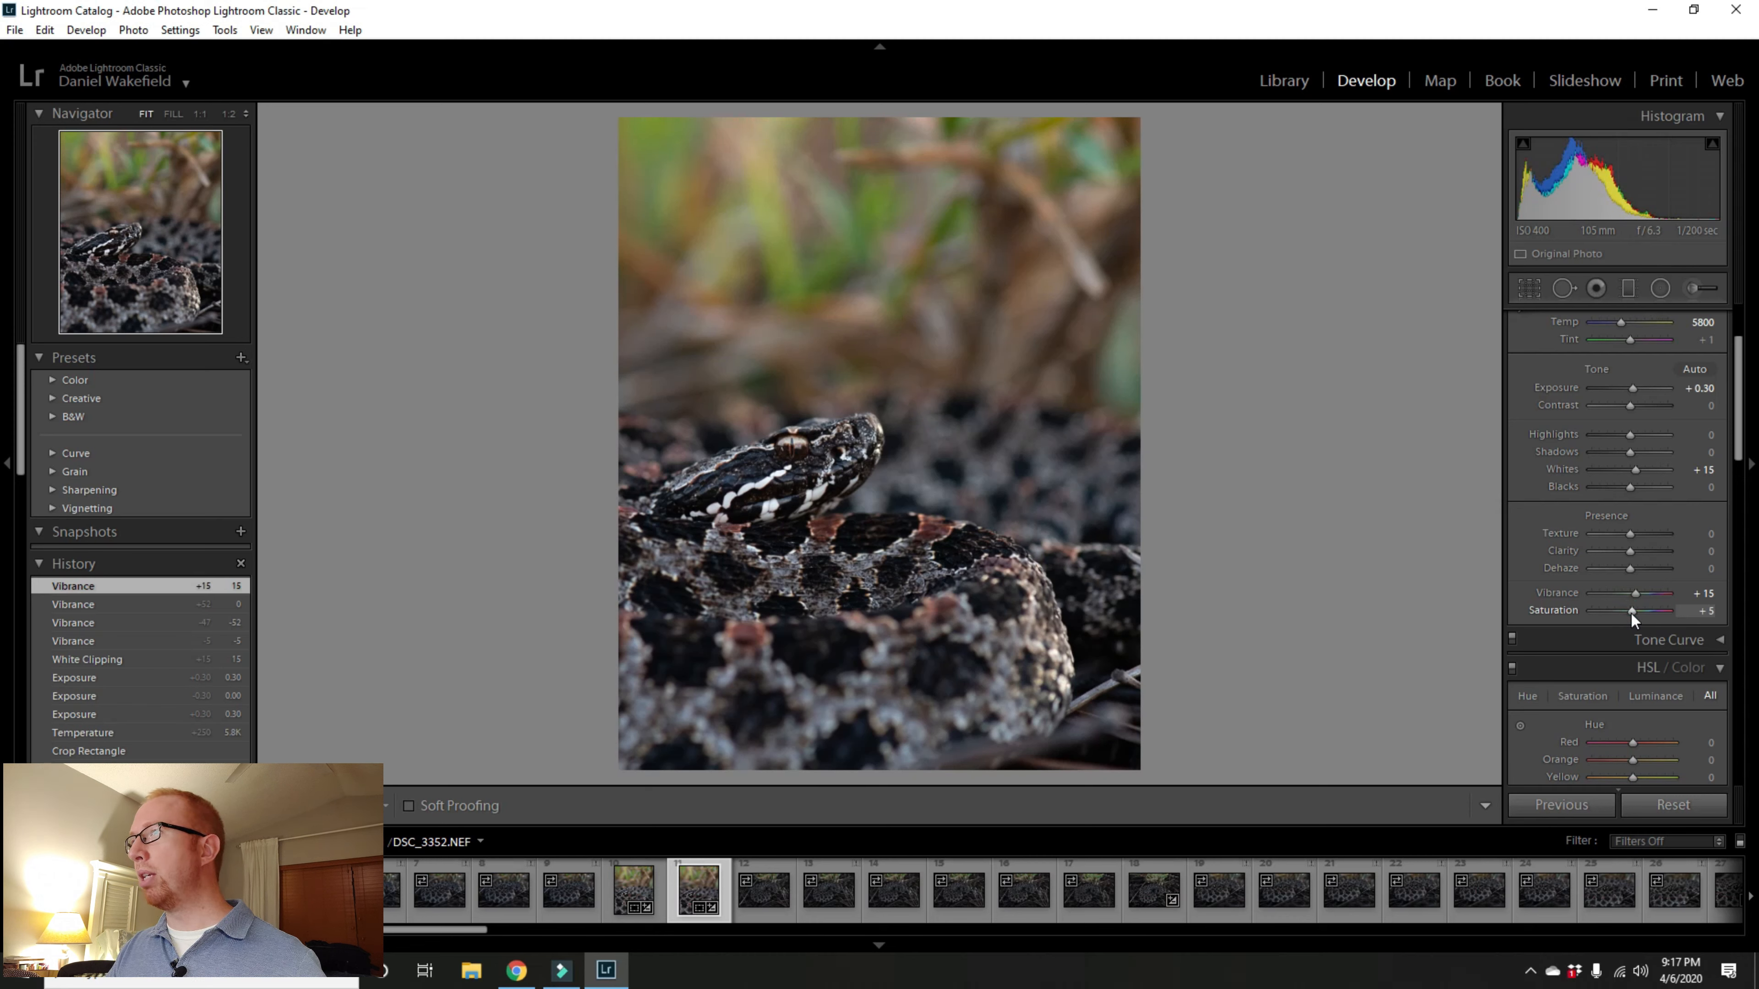
{"action": "left_click_drag", "start_coordinate": [1631, 612], "coordinate": [1631, 612]}
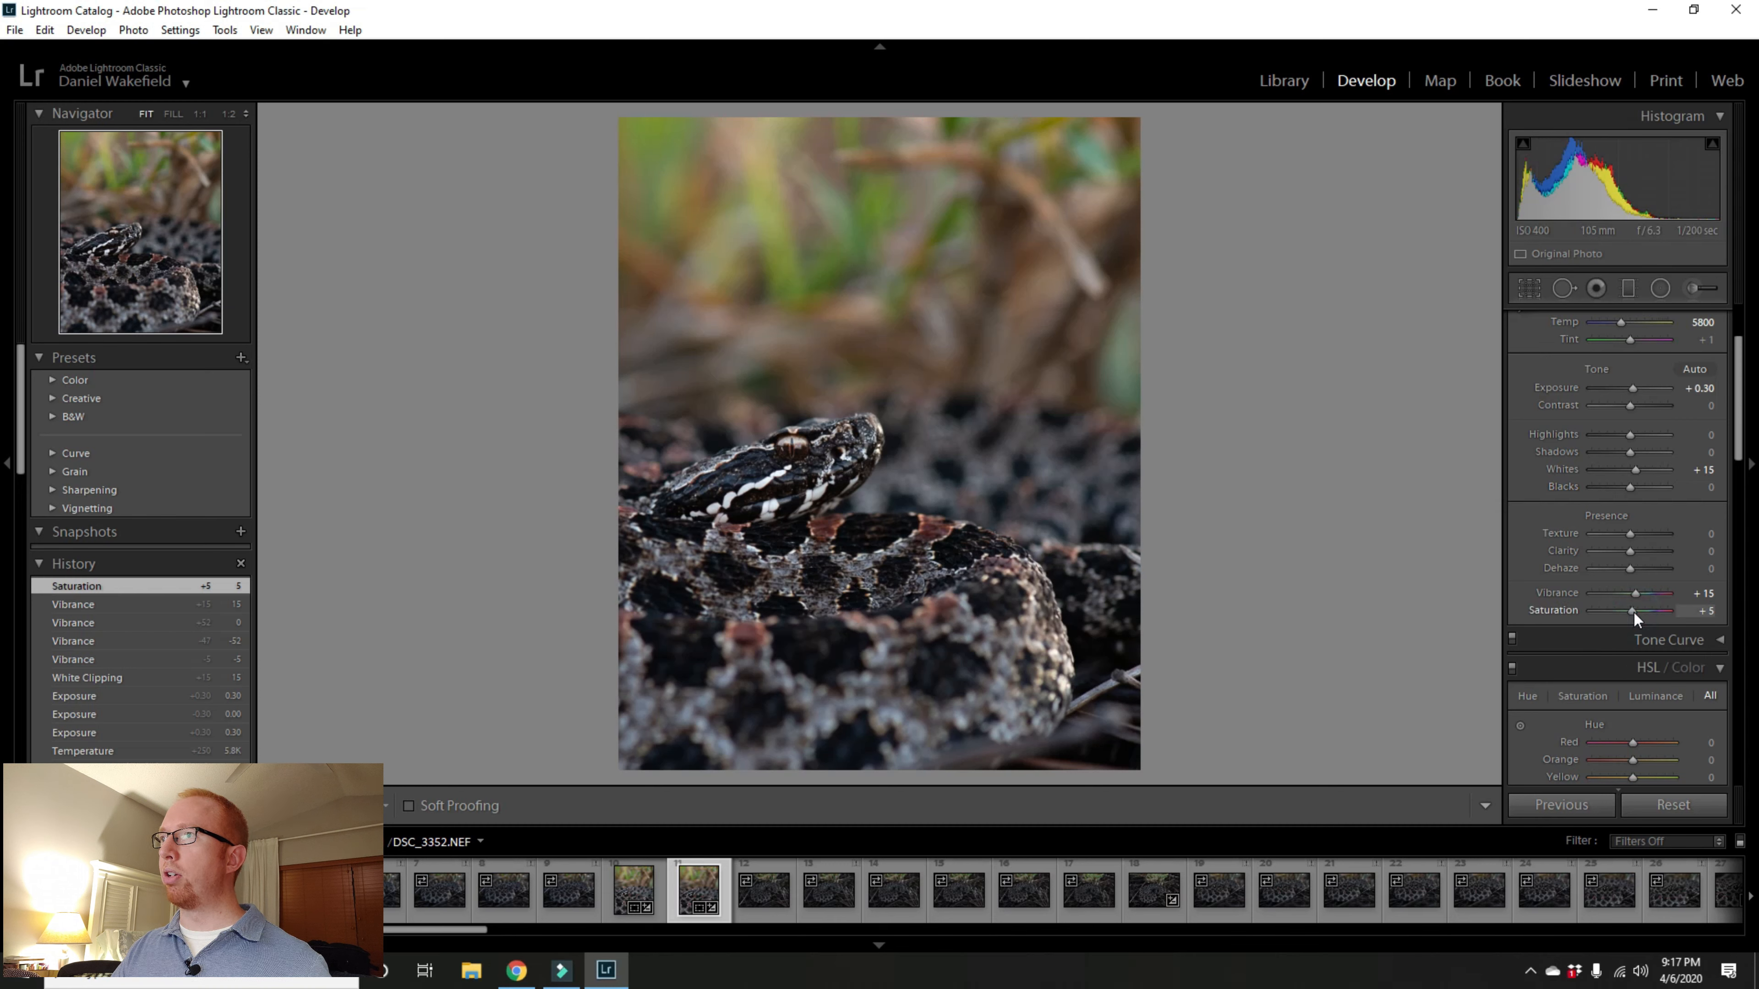
{"action": "left_click_drag", "start_coordinate": [1634, 612], "coordinate": [1646, 613]}
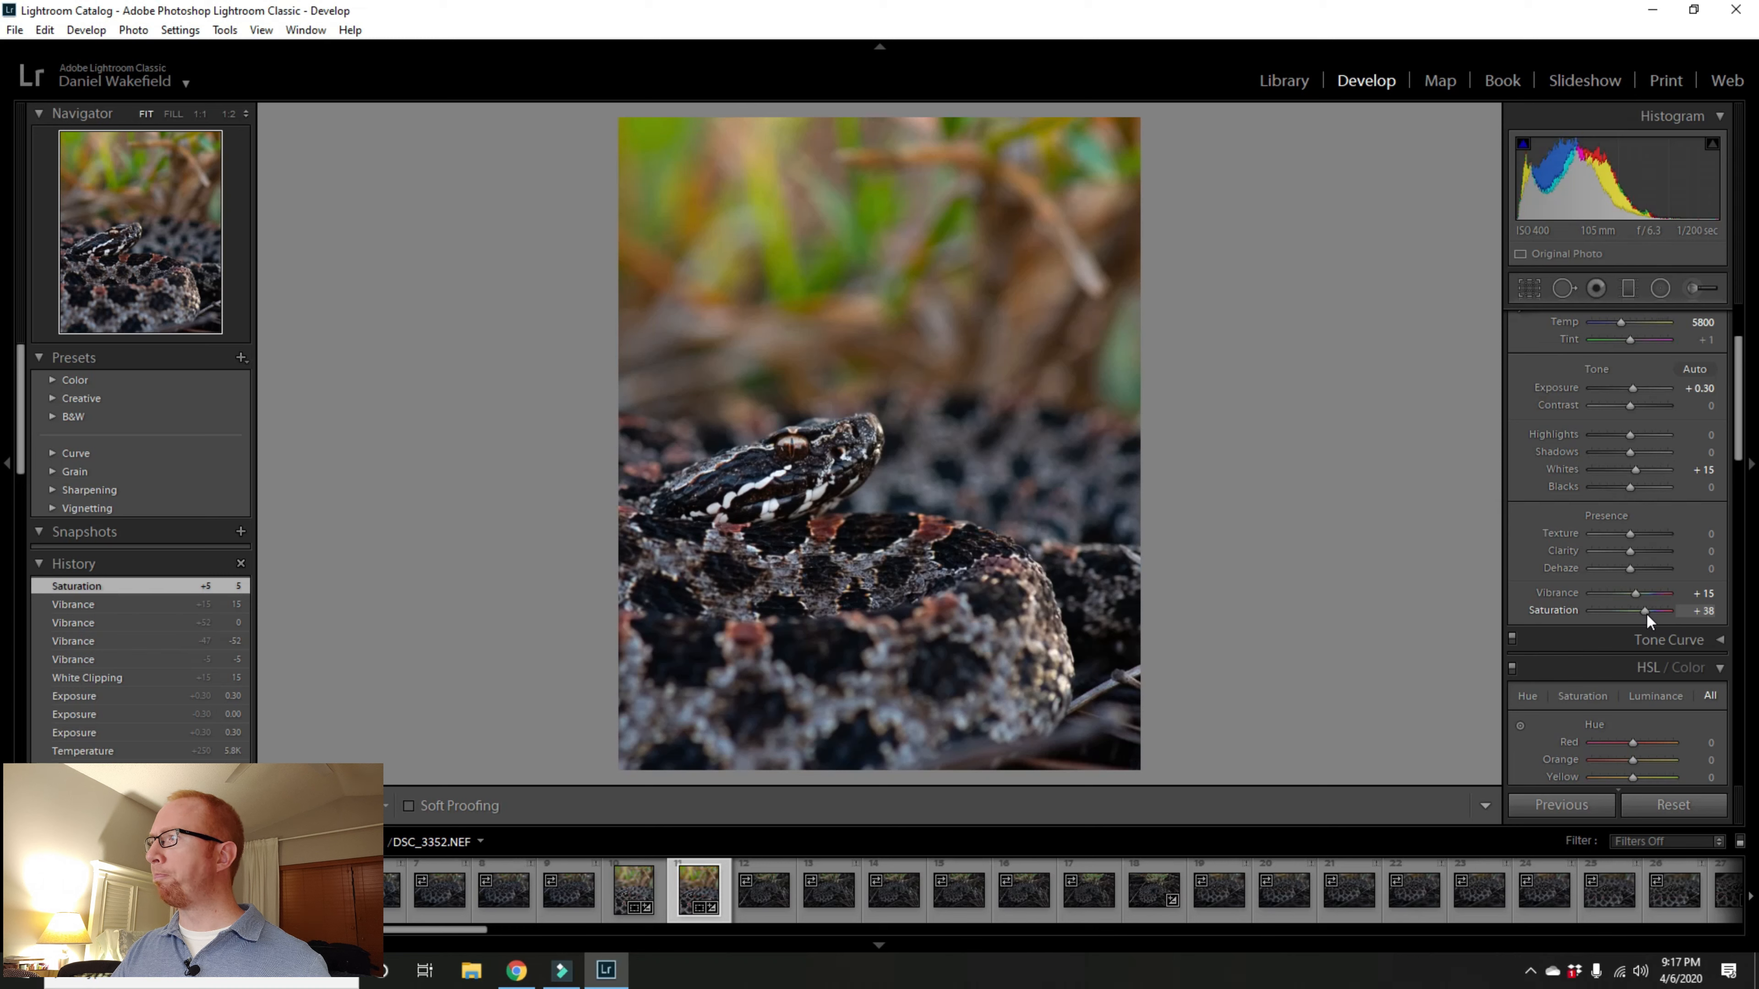
{"action": "left_click_drag", "start_coordinate": [1645, 614], "coordinate": [1638, 615]}
{"action": "double_click", "coordinate": [1638, 612]}
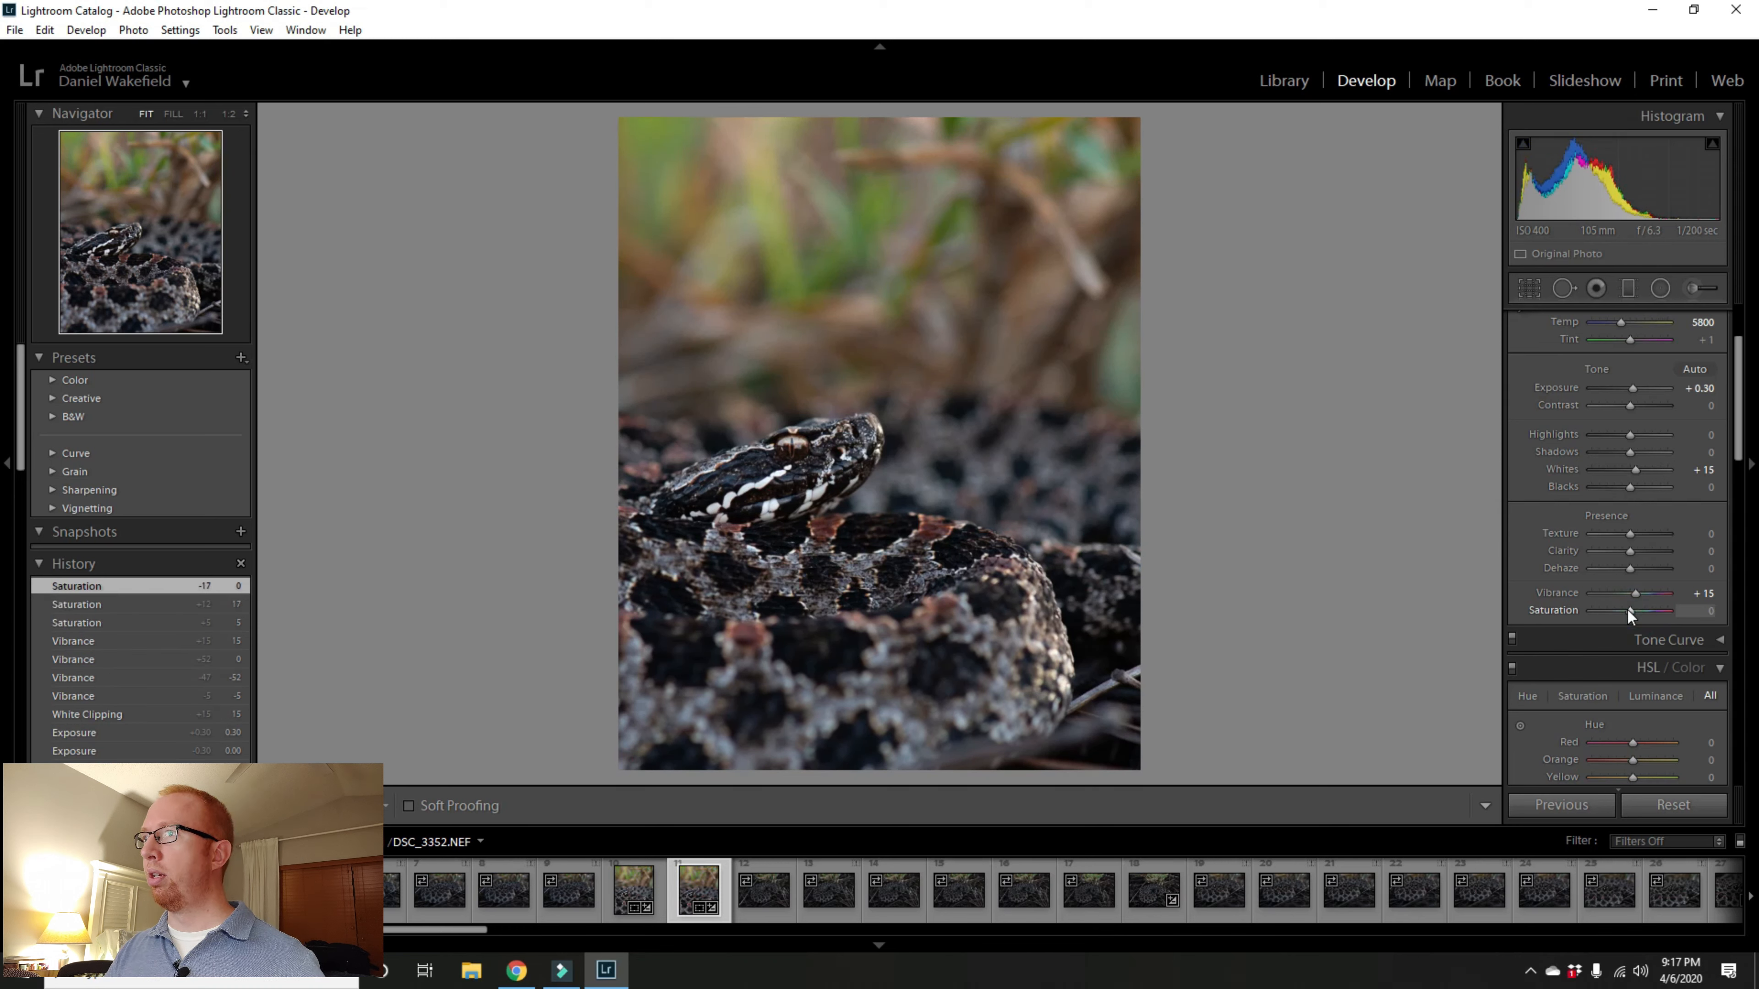
{"action": "left_click", "coordinate": [1628, 611]}
{"action": "left_click_drag", "start_coordinate": [1628, 612], "coordinate": [1628, 609]}
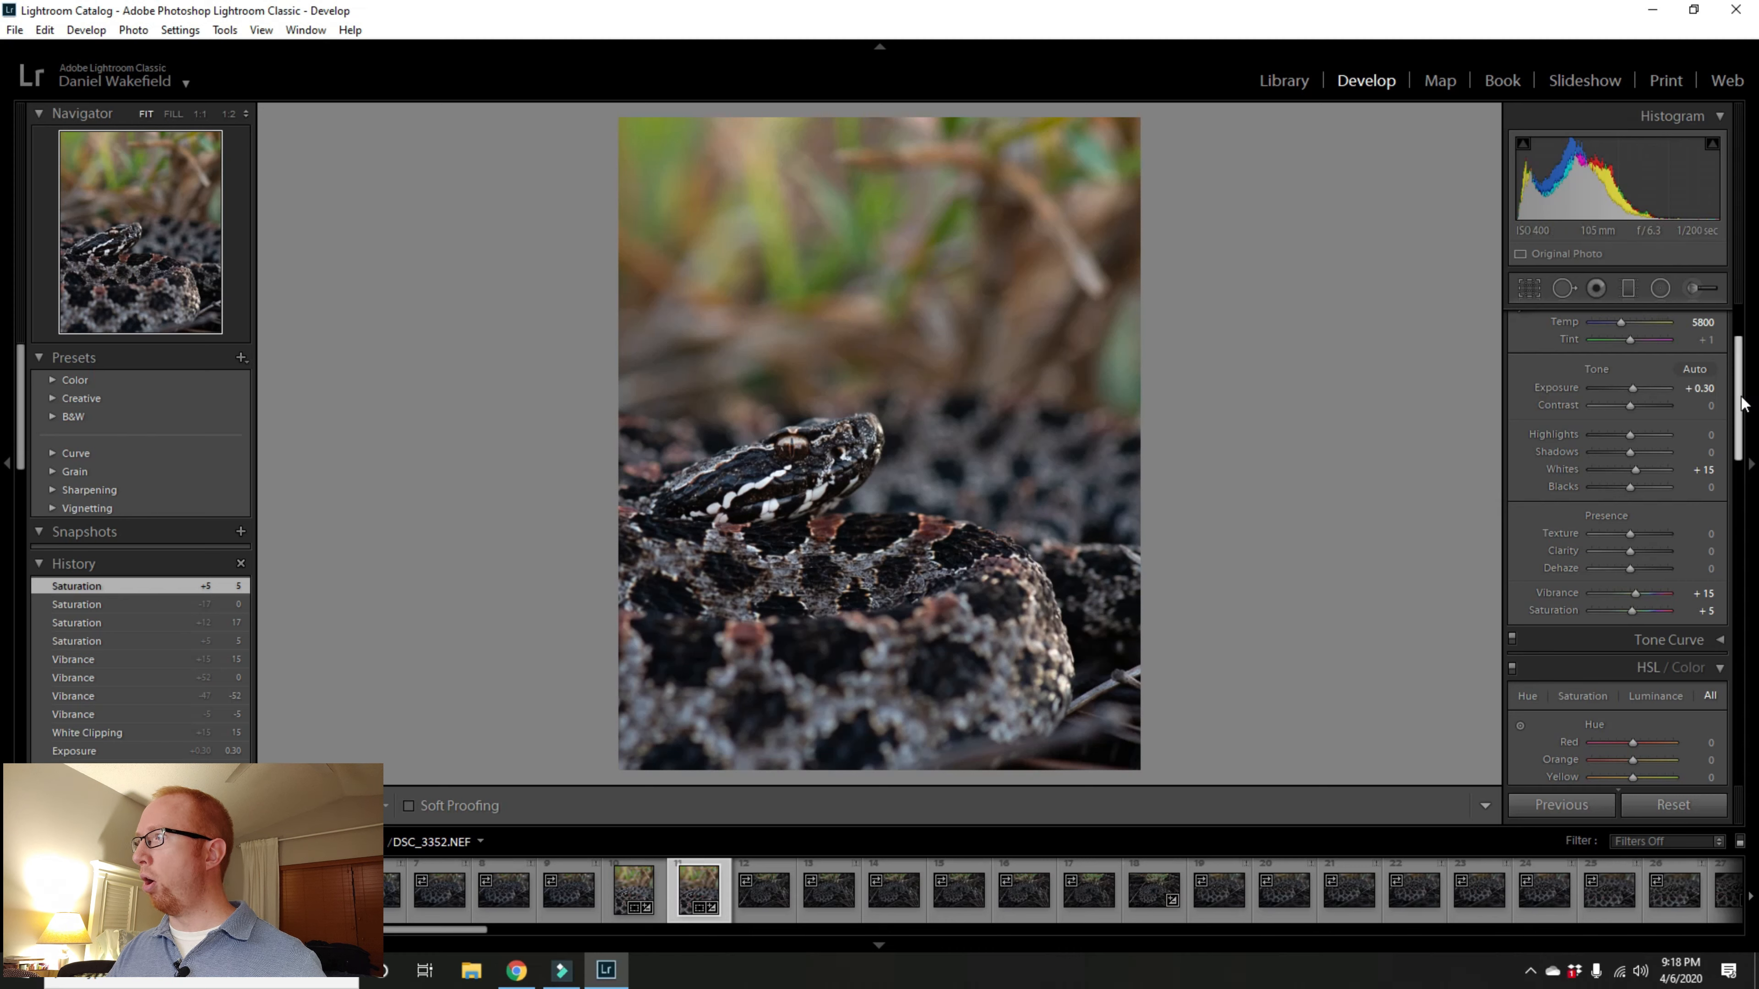
Step: Set the post-crop vignetting amount to -10
{"action": "left_click_drag", "start_coordinate": [1742, 404], "coordinate": [1756, 735]}
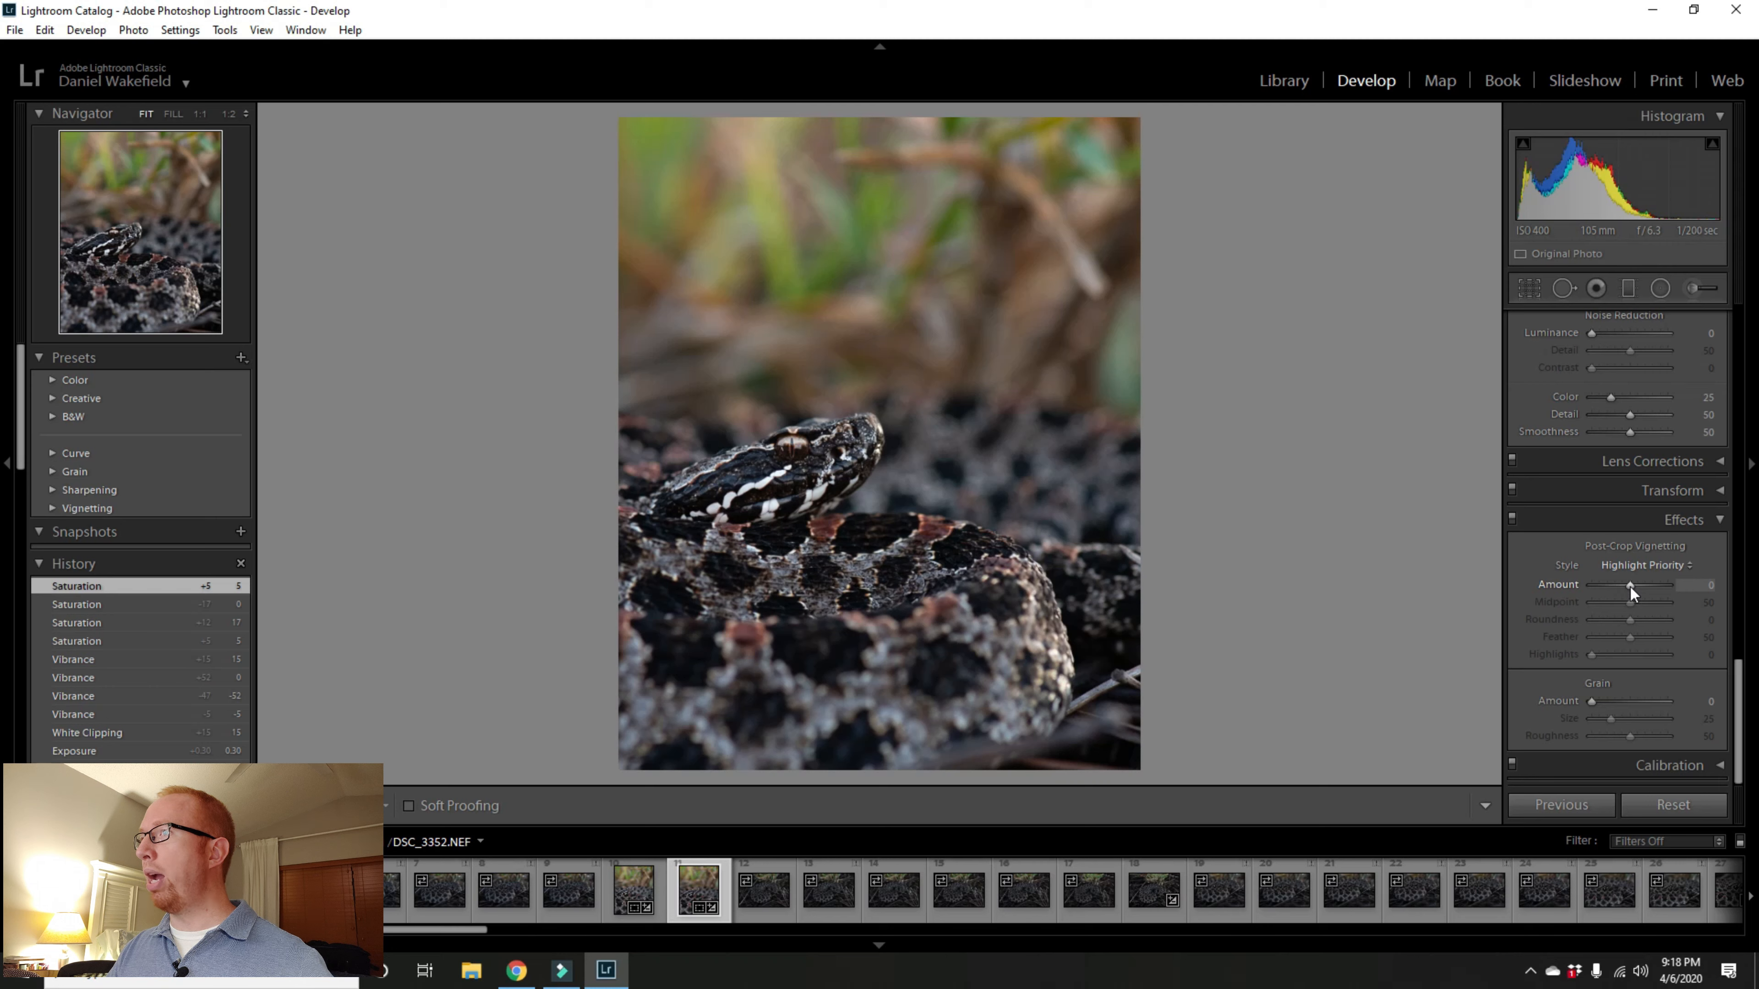
{"action": "mouse_move", "coordinate": [1629, 587]}
{"action": "left_mouse_down"}
{"action": "mouse_move", "coordinate": [1587, 591]}
{"action": "mouse_move", "coordinate": [1663, 584]}
{"action": "mouse_move", "coordinate": [1629, 589]}
{"action": "left_mouse_up"}
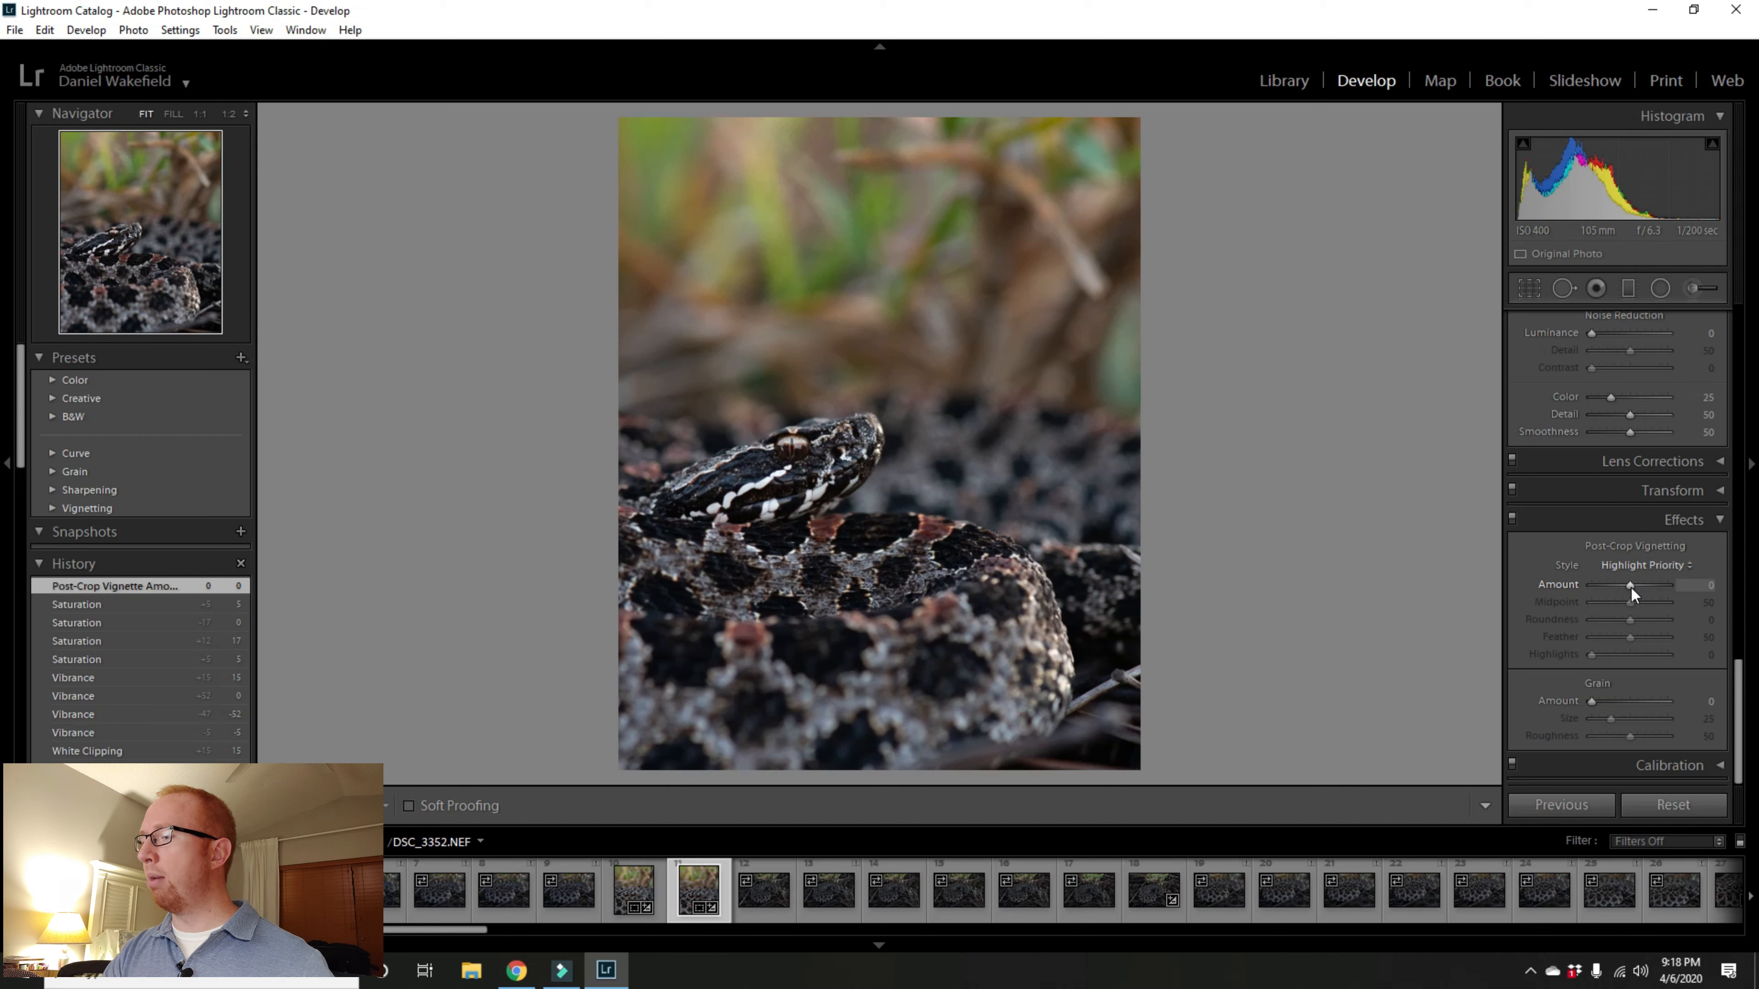
{"action": "left_click", "coordinate": [1631, 588]}
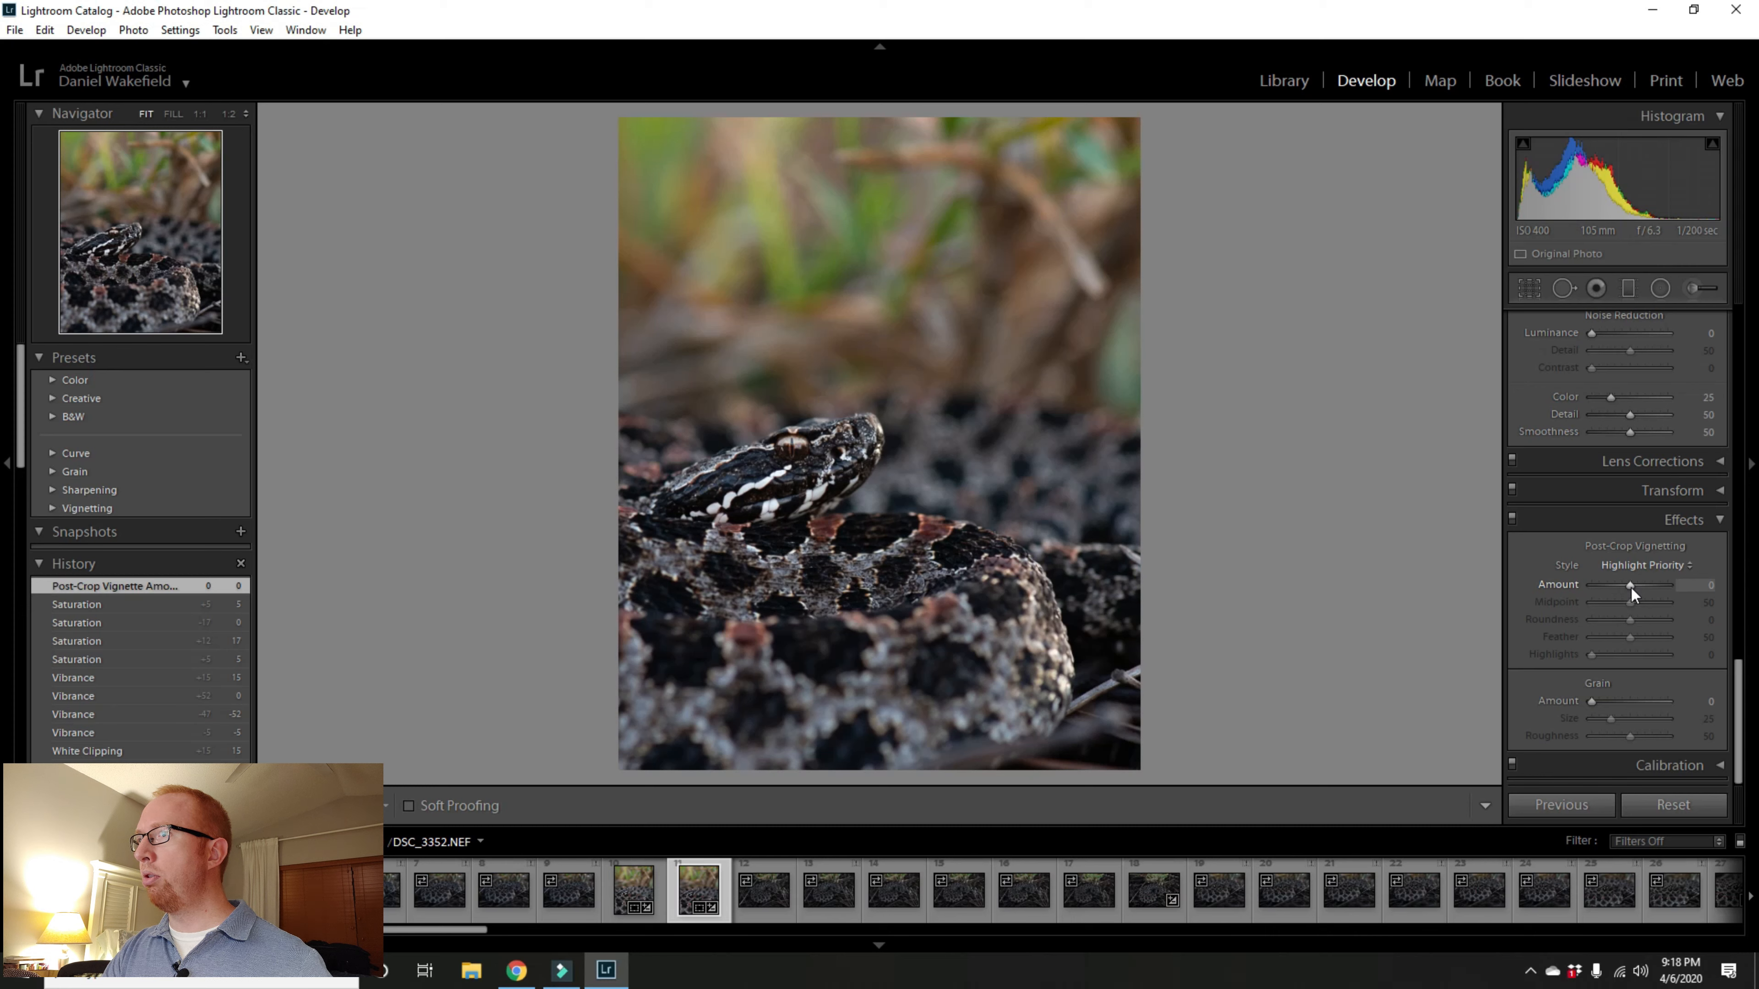
{"action": "key", "text": "Down"}
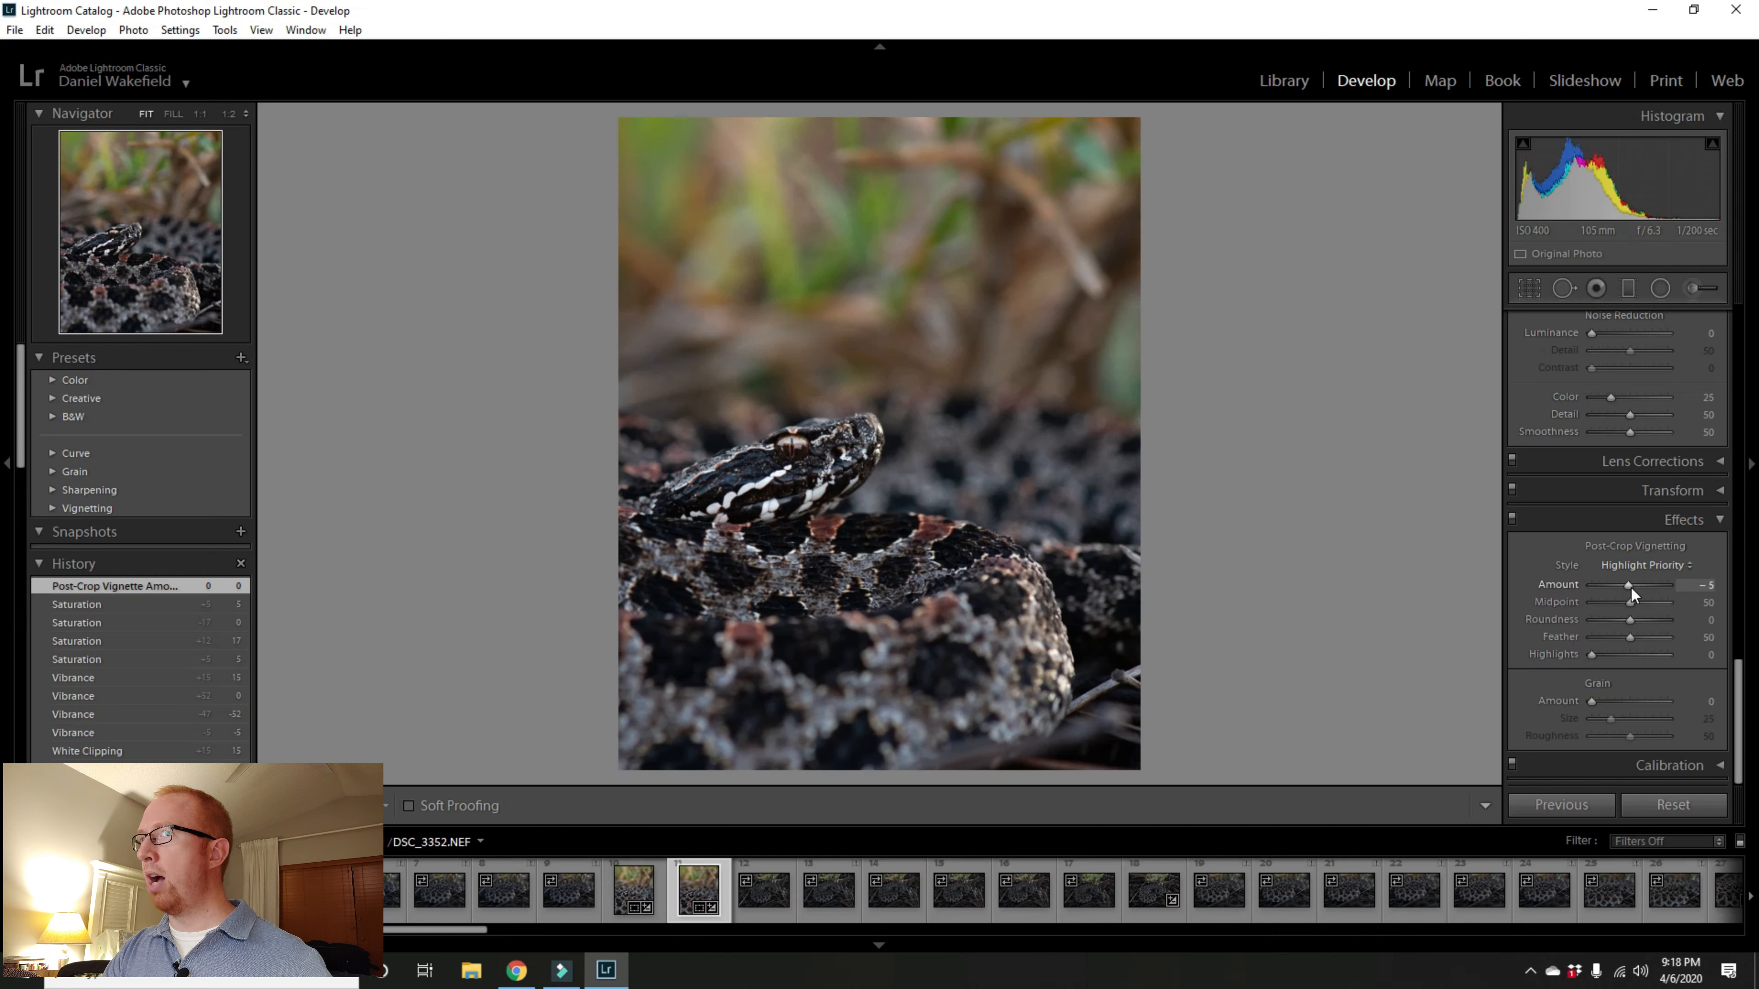
{"action": "key", "text": "Down"}
{"action": "key", "text": "Down"}
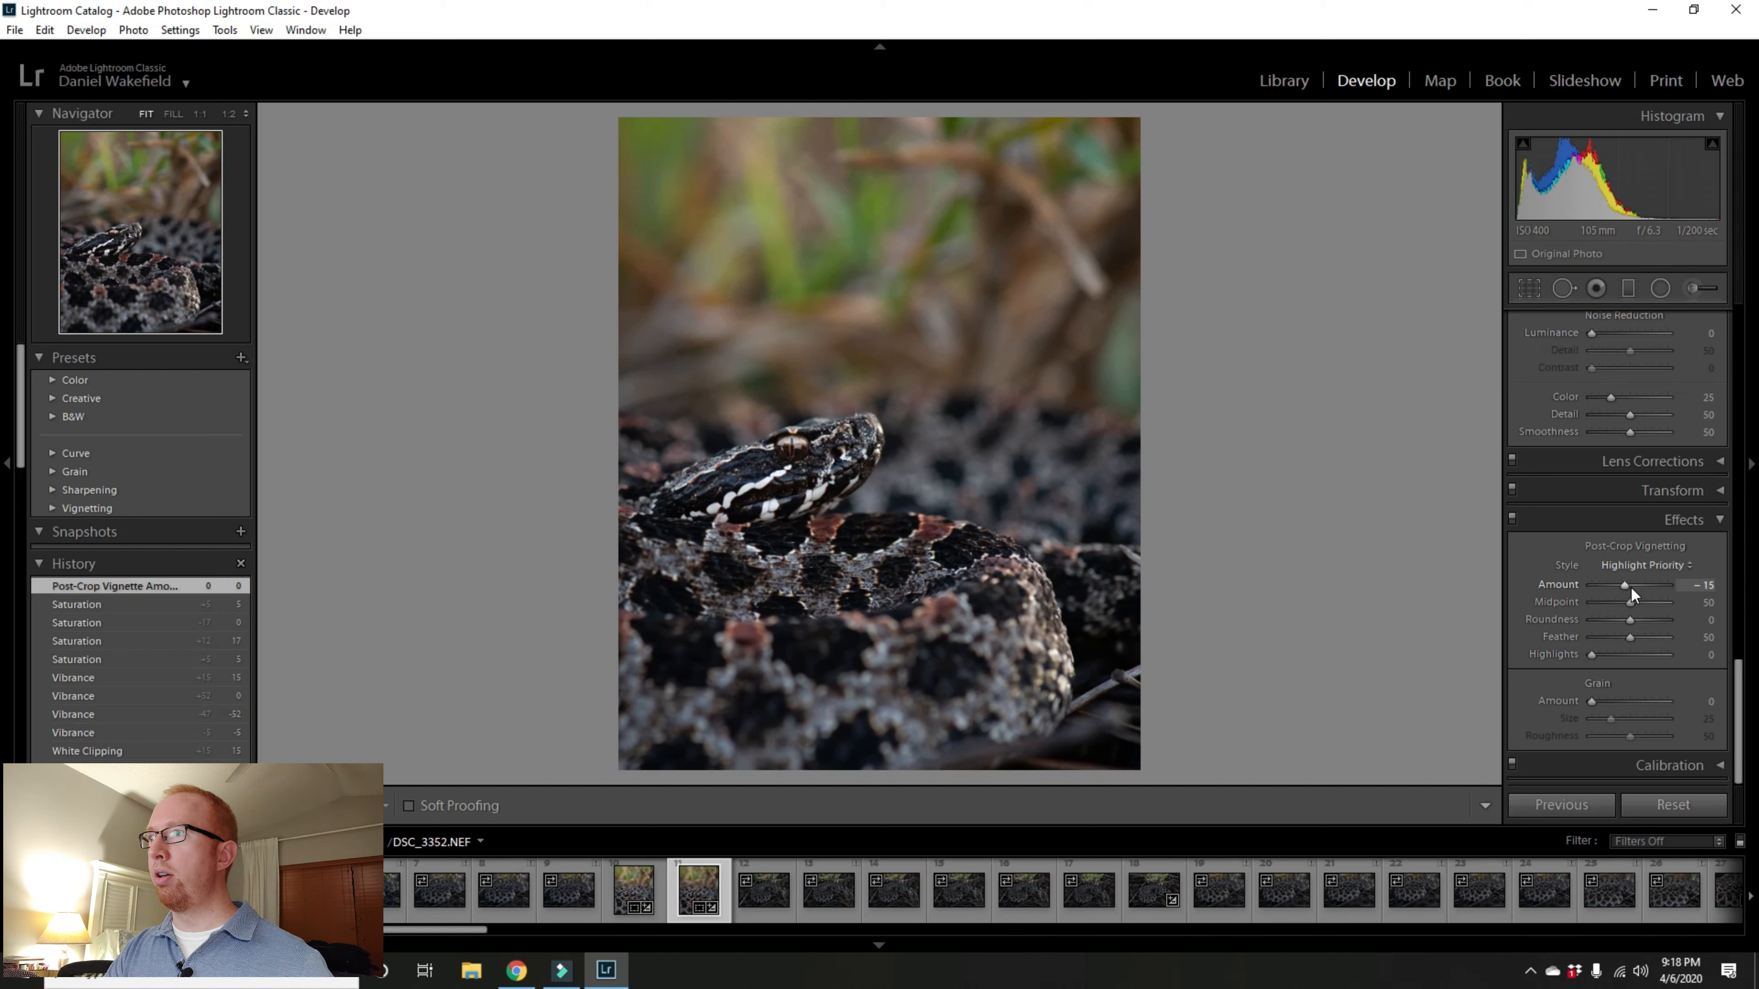
{"action": "key", "text": "Up"}
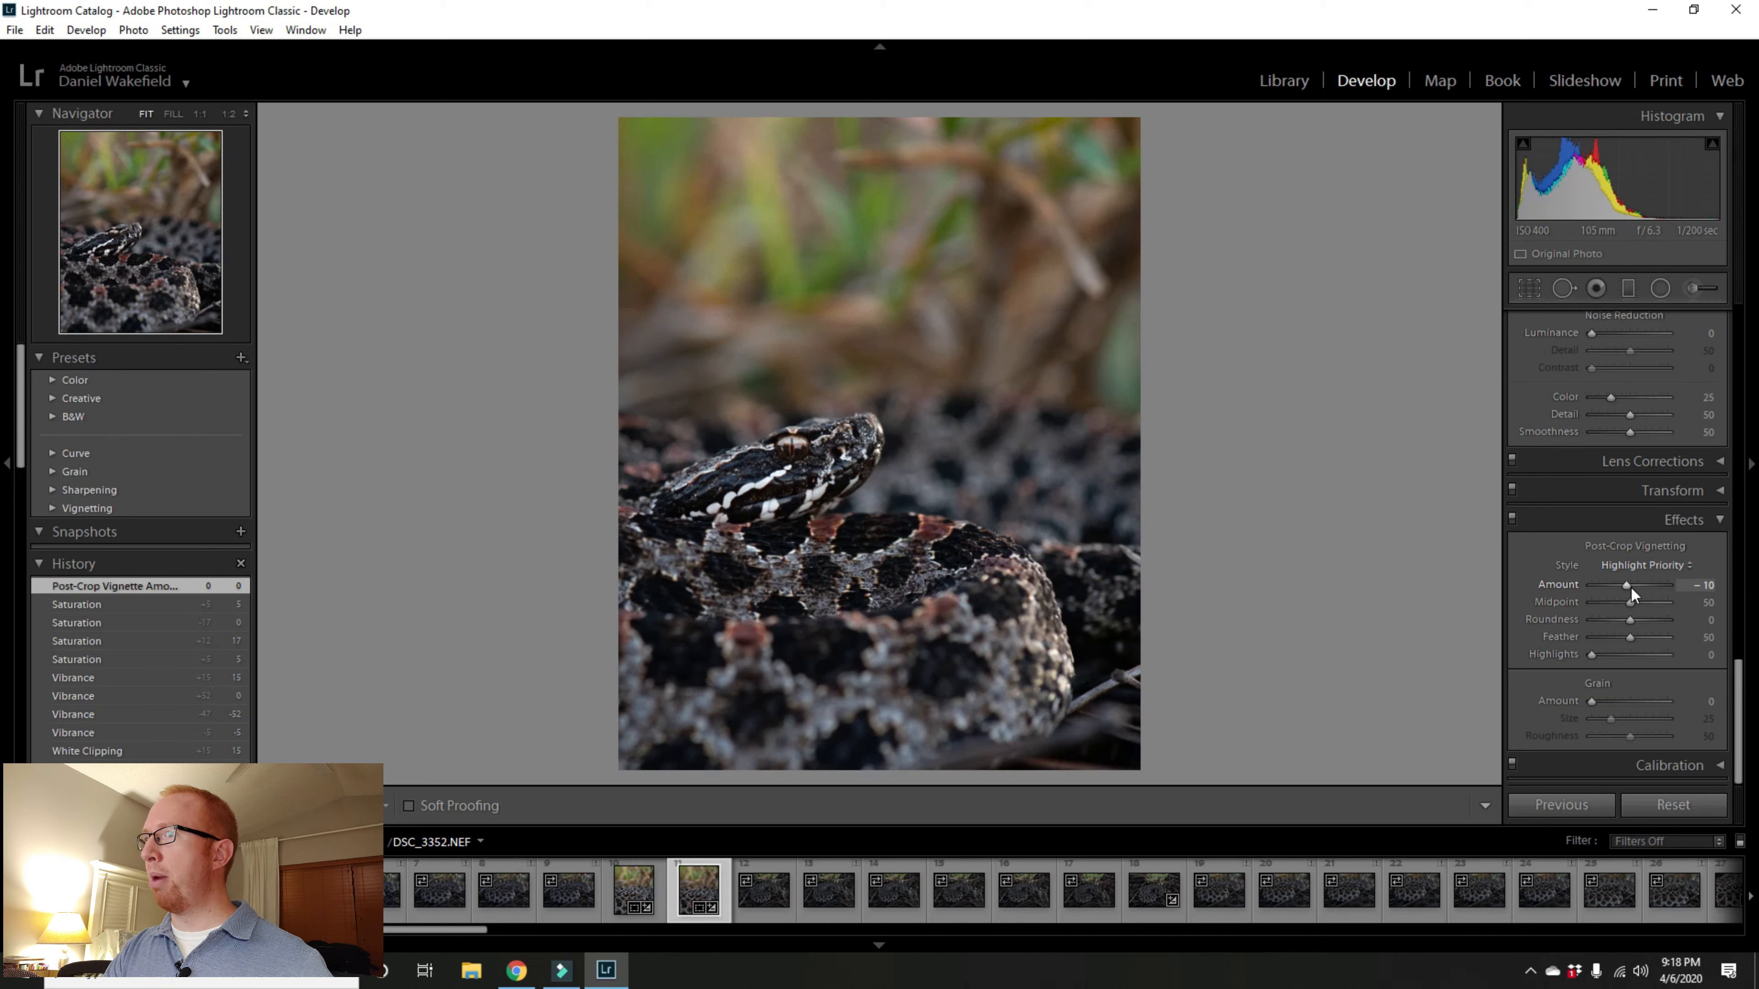
Step: Compare post-crop vignetting amounts of -5 and -10, ending at -10
{"action": "key", "text": "Up"}
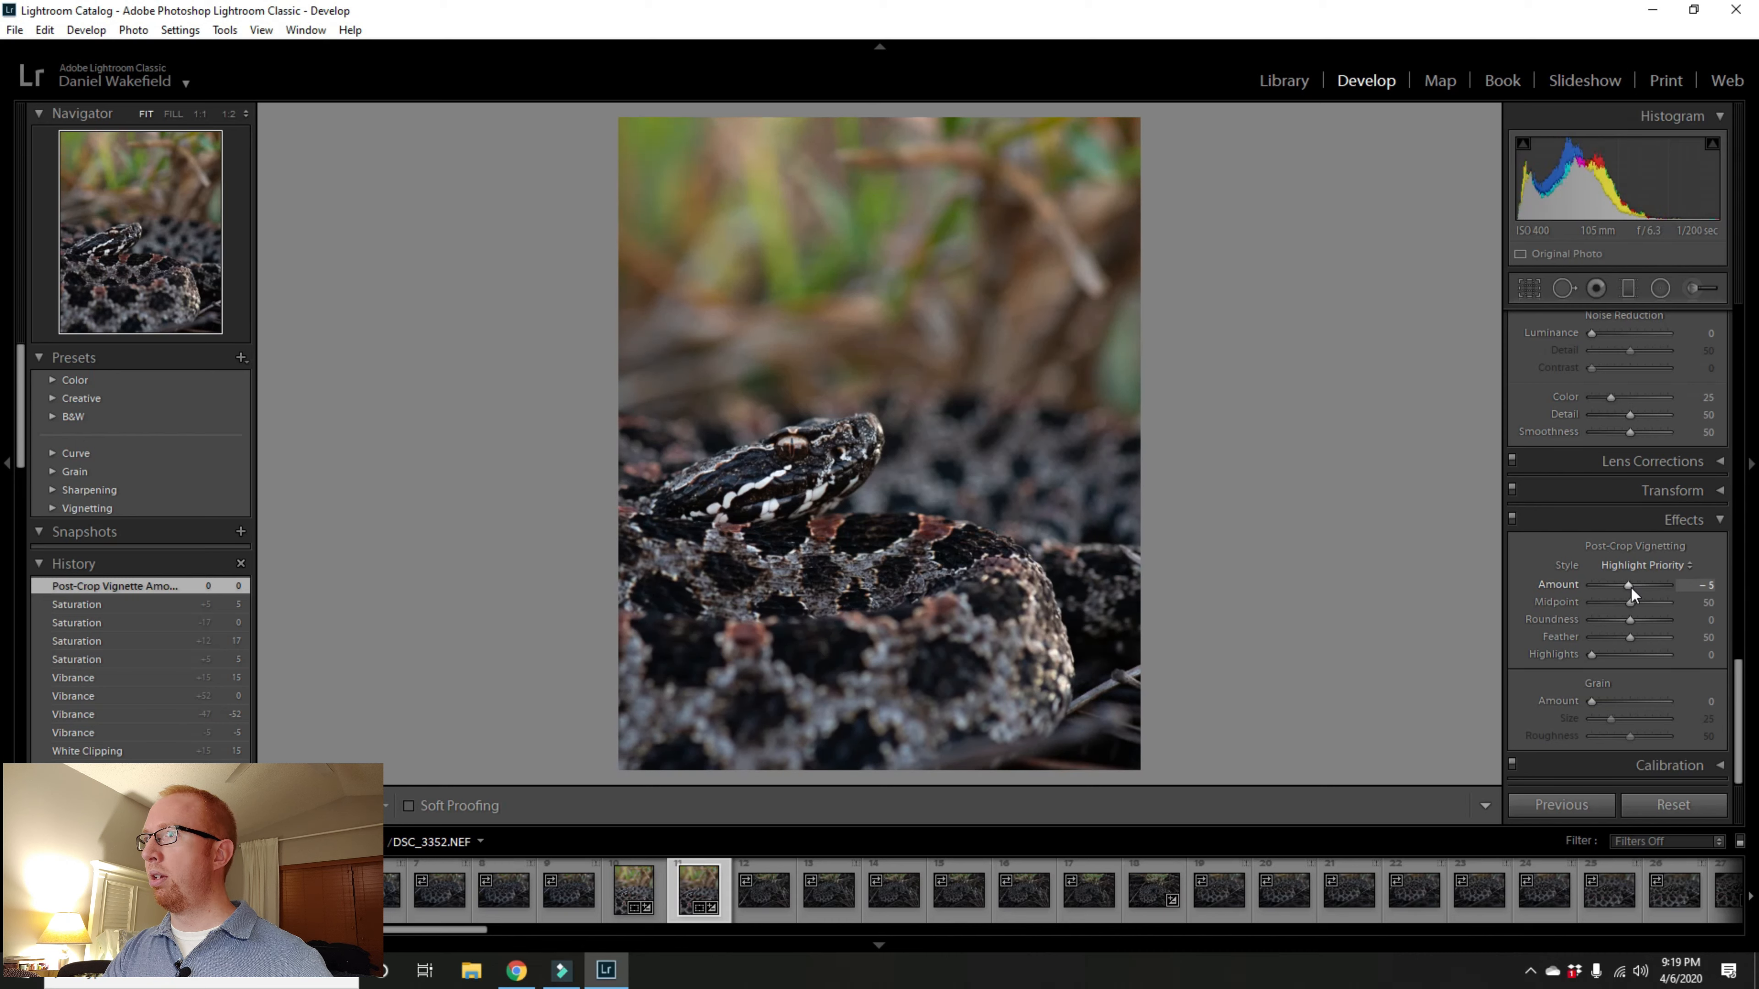
{"action": "key", "text": "Down"}
{"action": "key", "text": "Up"}
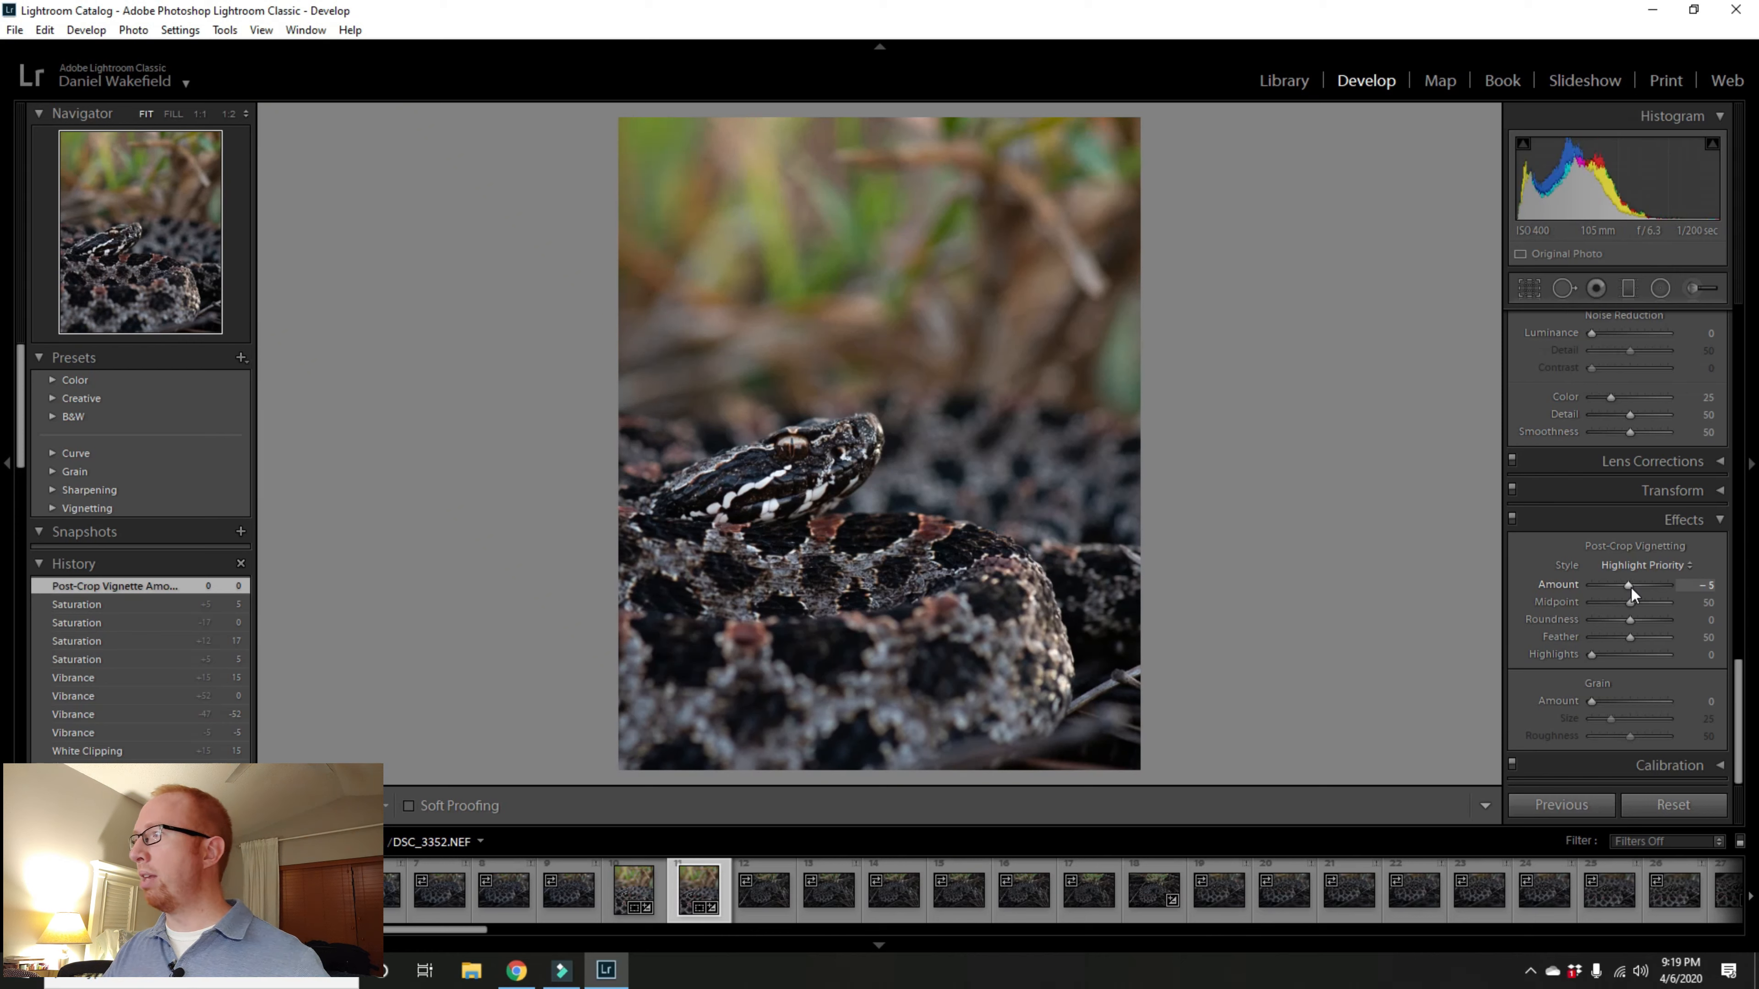
{"action": "key", "text": "Down"}
{"action": "key", "text": "Up"}
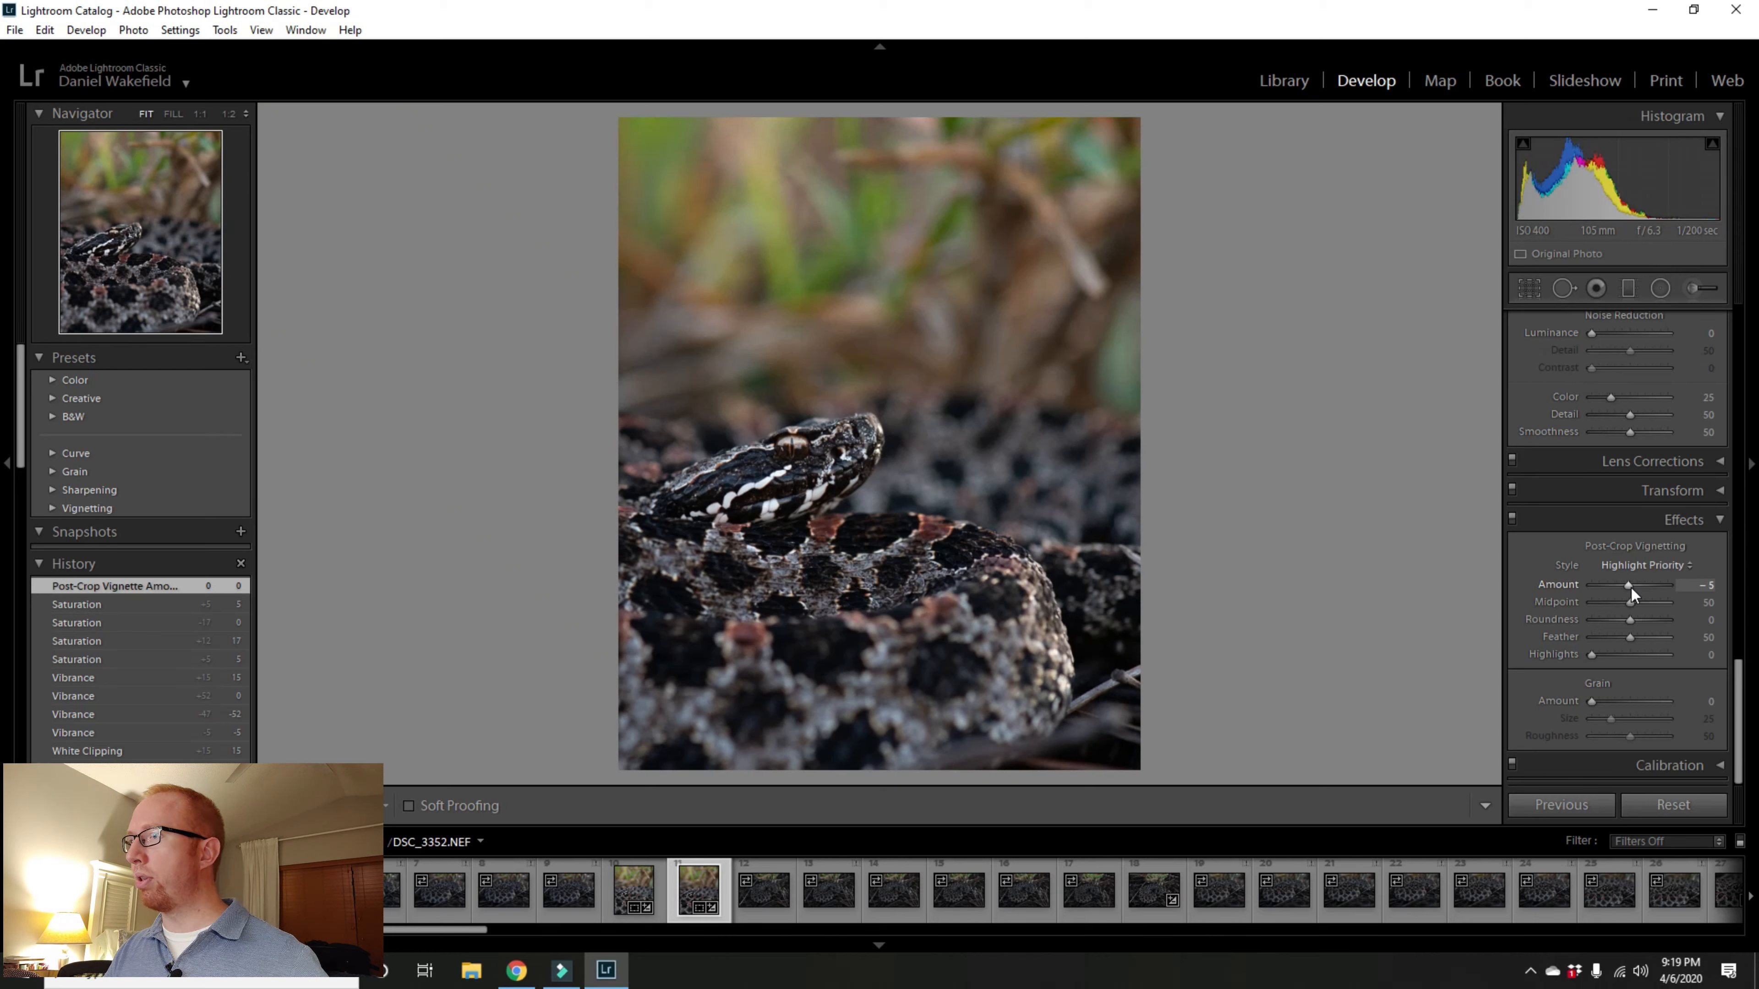
{"action": "key", "text": "Down"}
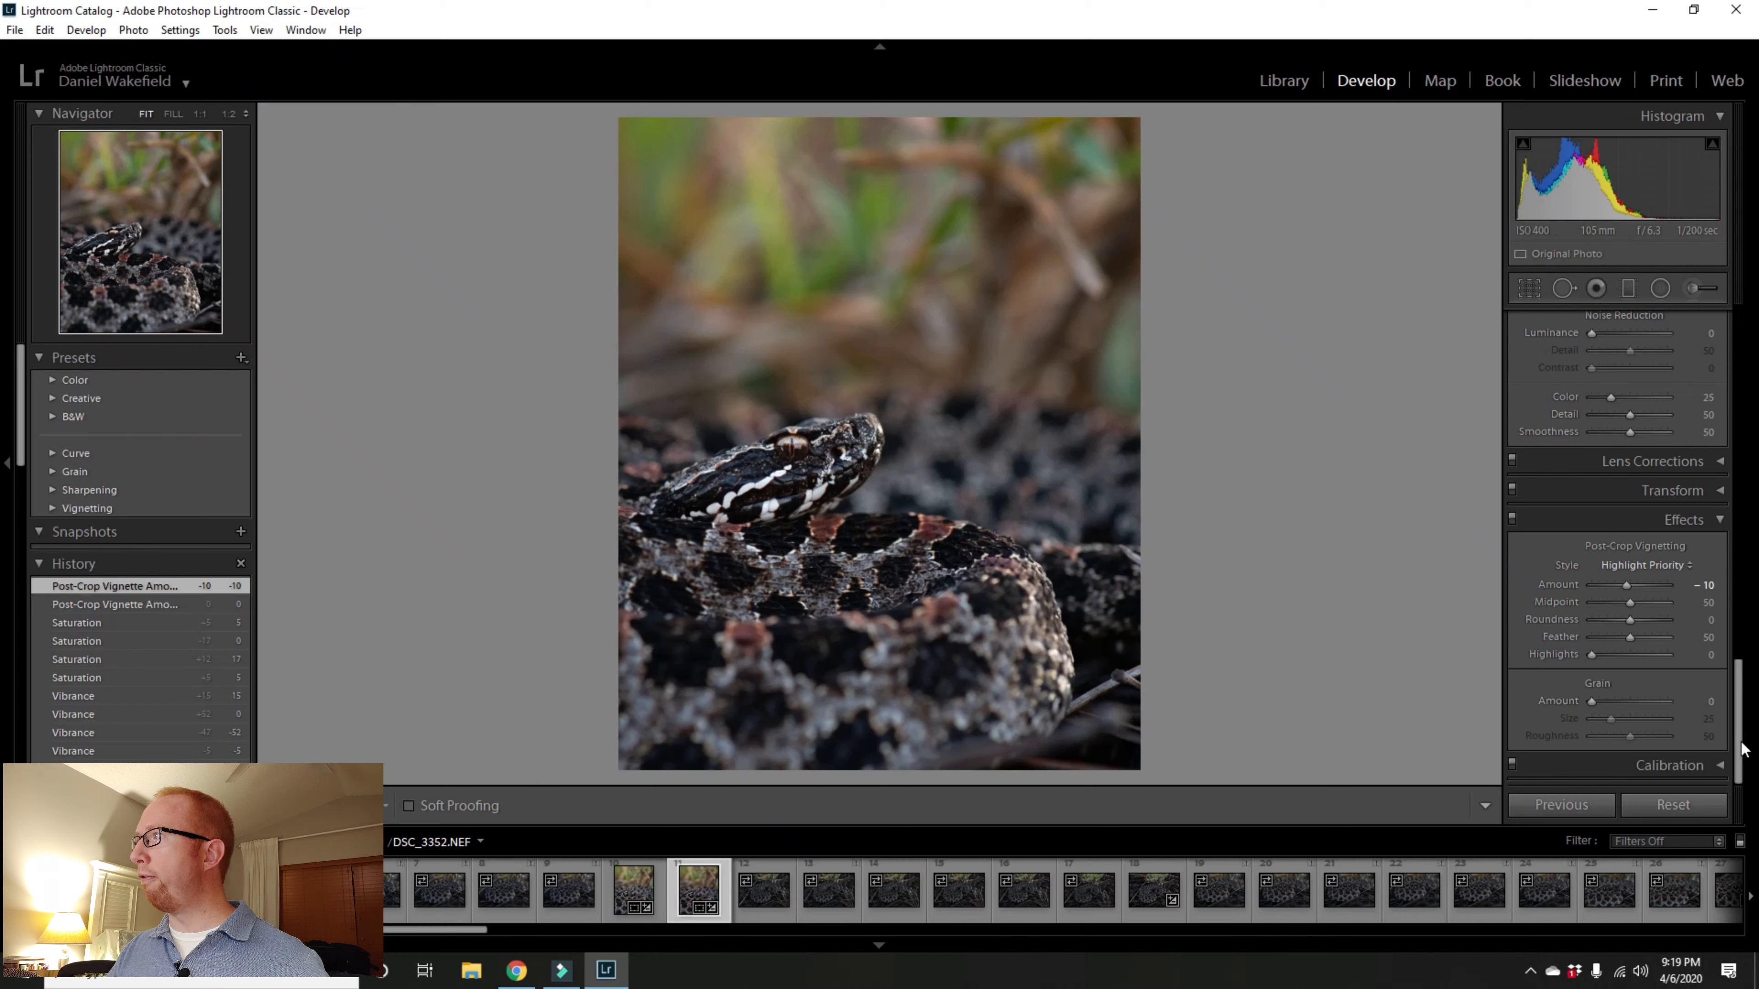
Step: Zoom to 1:1 on the snake's head and open the Adjustment Brush with the selected mask overlay shown
{"action": "left_click_drag", "start_coordinate": [1740, 751], "coordinate": [1758, 367]}
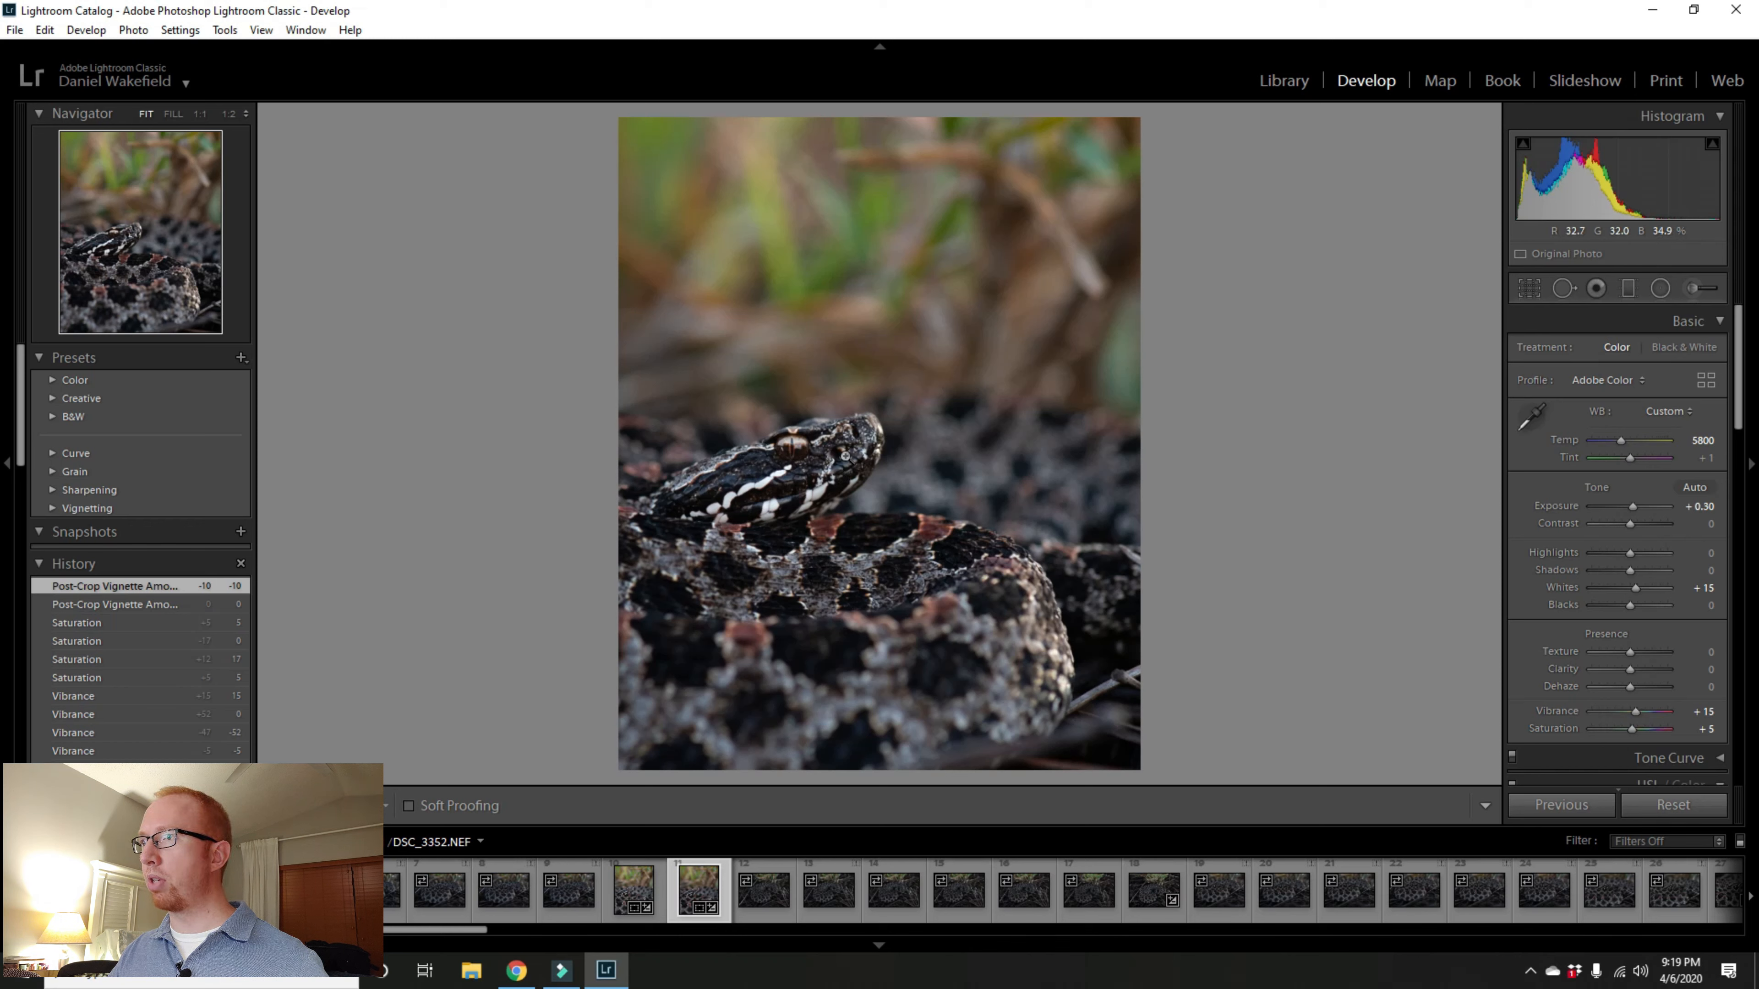
{"action": "left_click", "coordinate": [780, 461]}
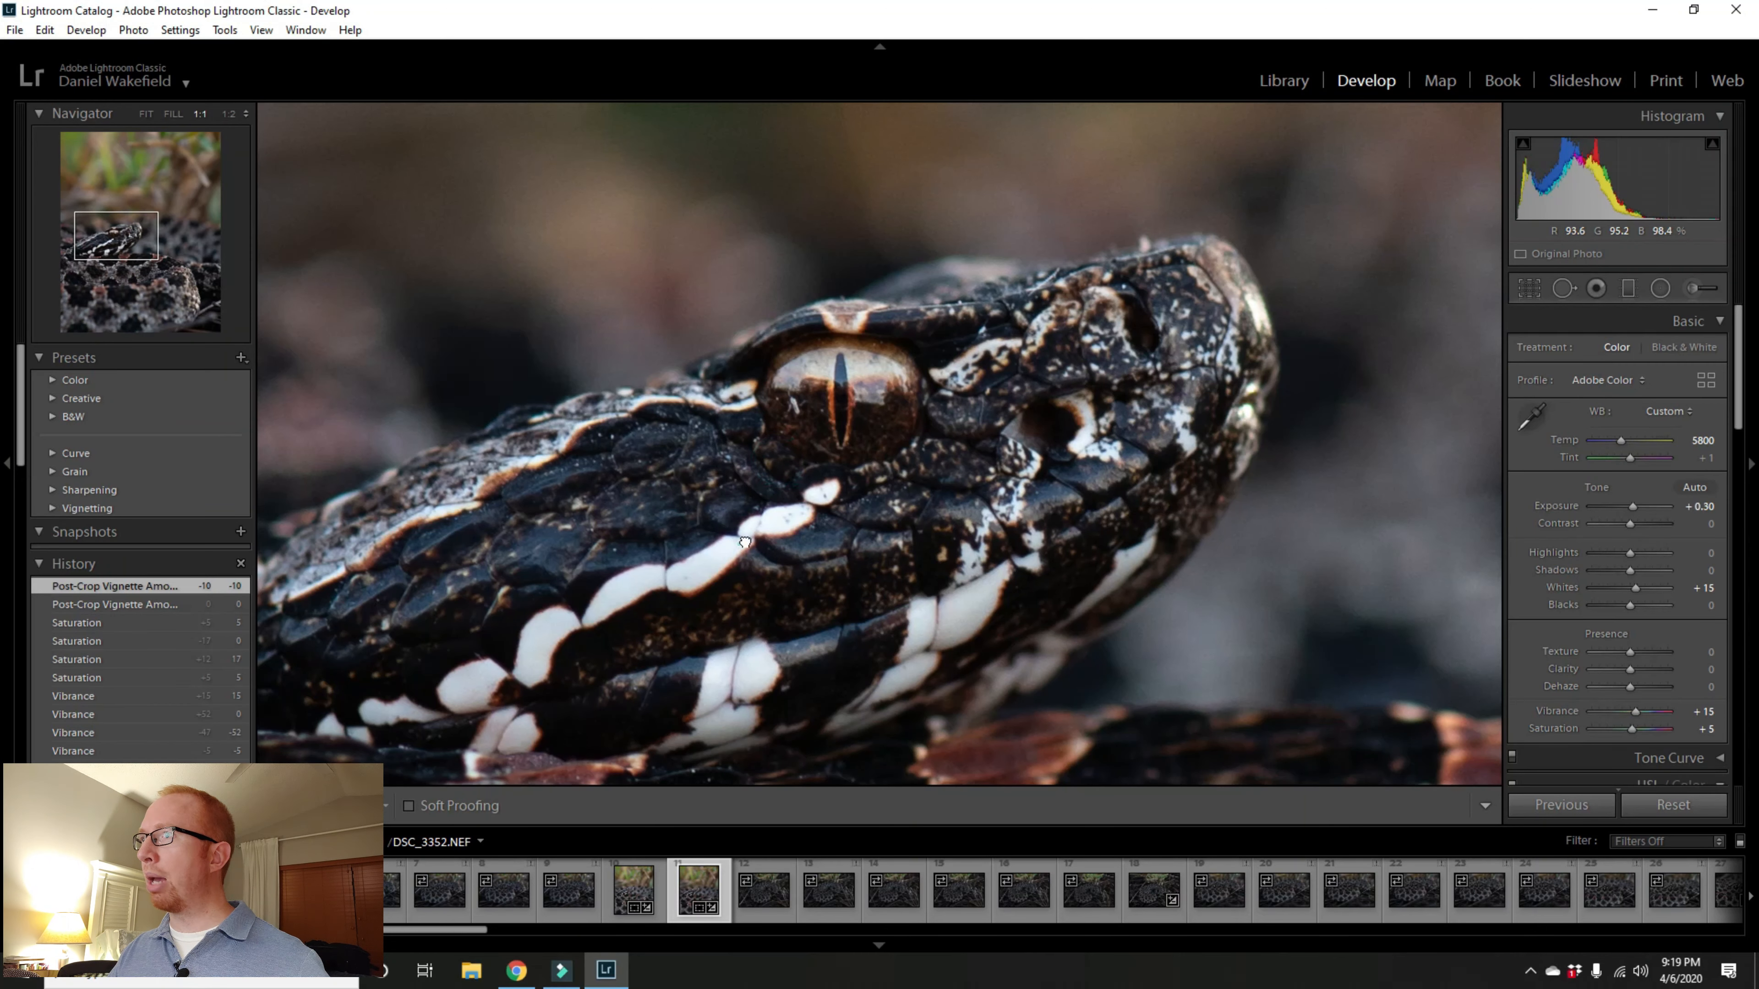
{"action": "scroll", "coordinate": [804, 468], "scroll_direction": "down", "scroll_amount": 3}
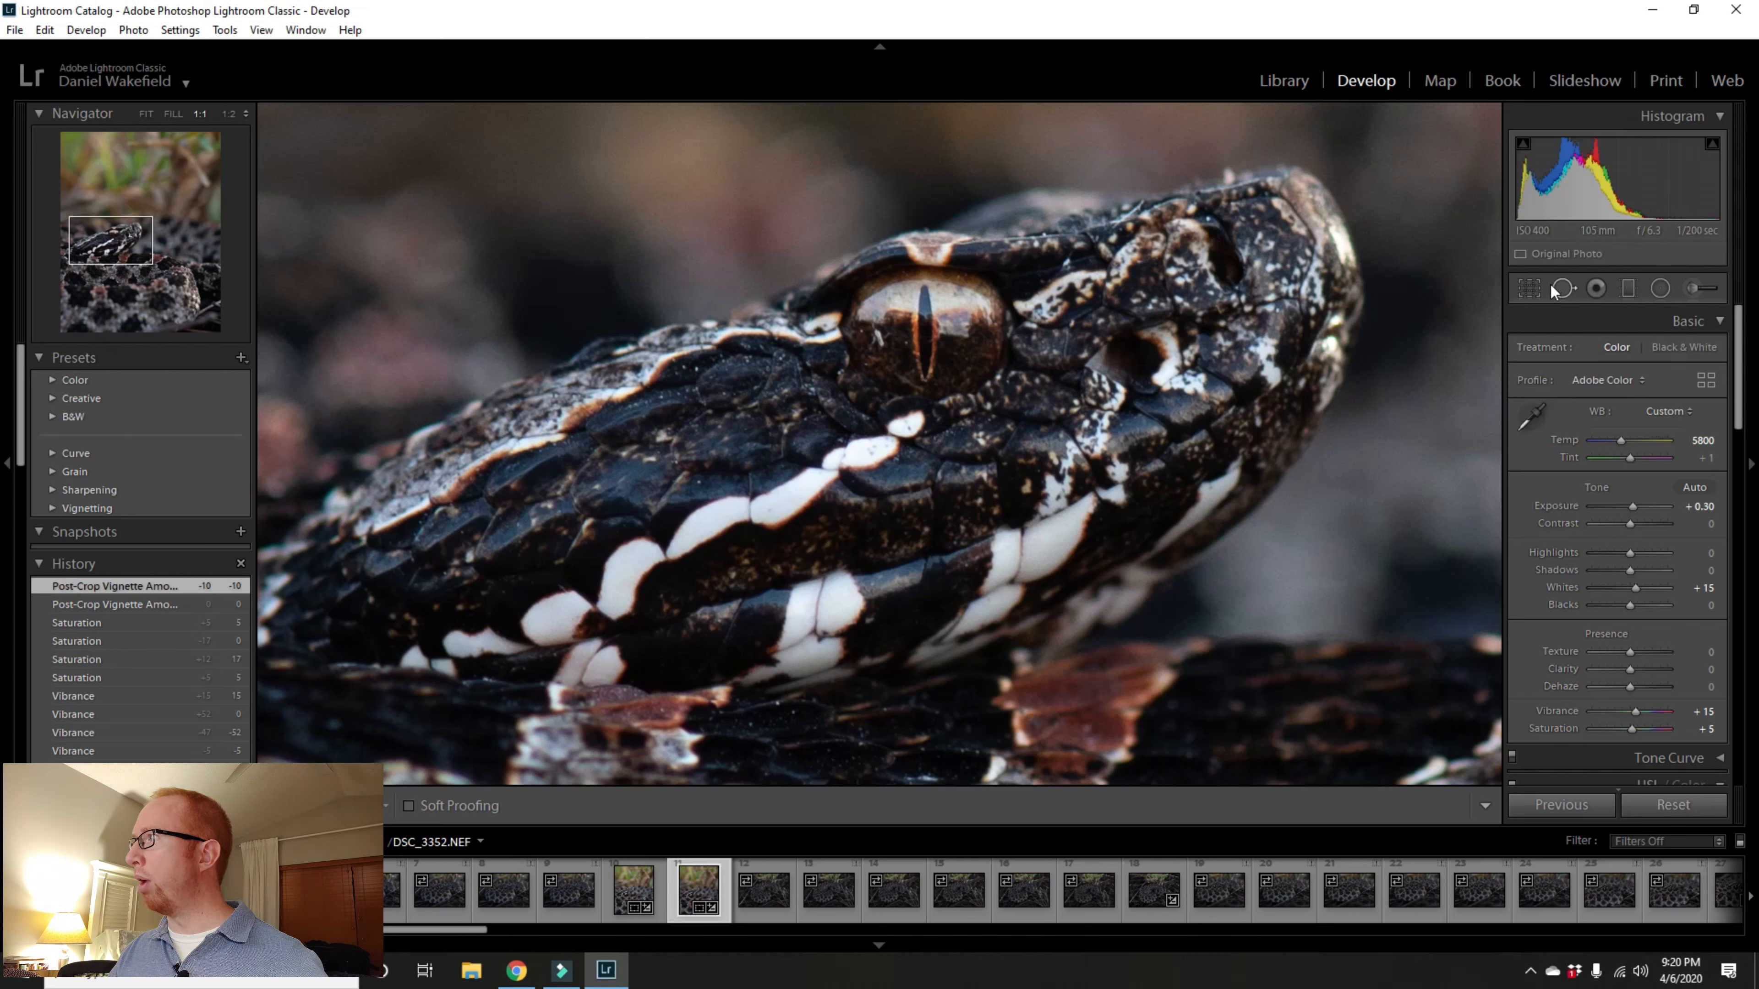
{"action": "left_click", "coordinate": [1694, 288]}
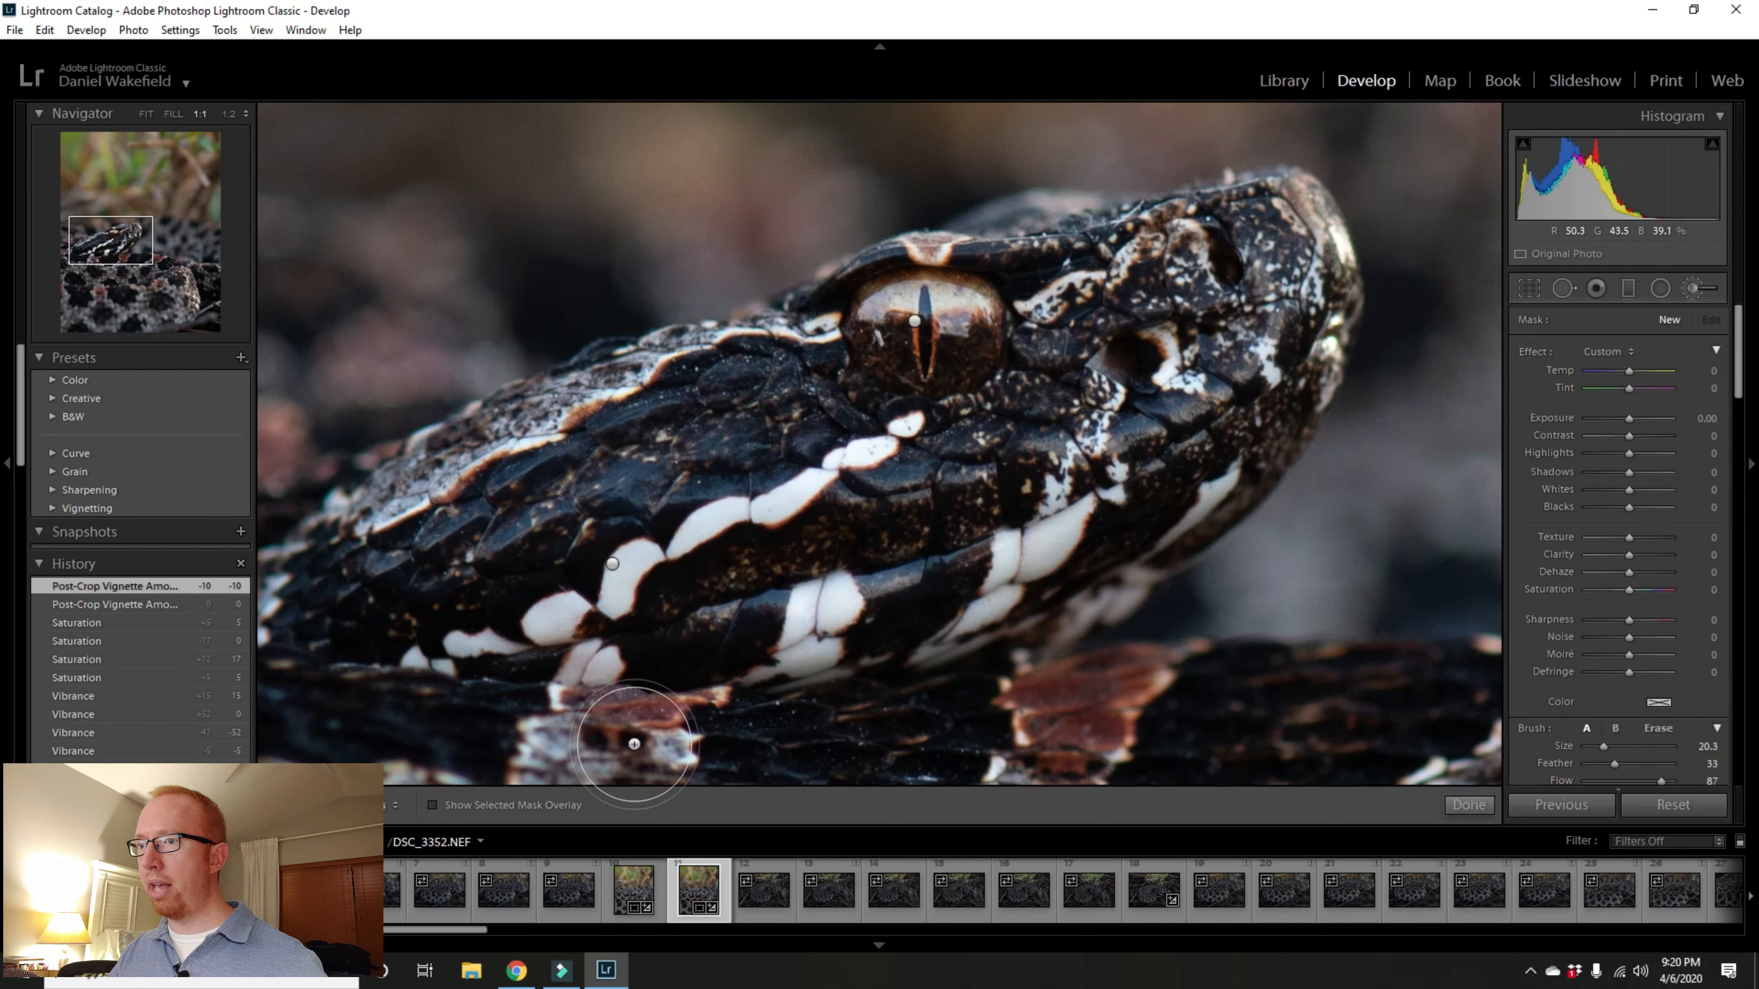
{"action": "left_click", "coordinate": [431, 804]}
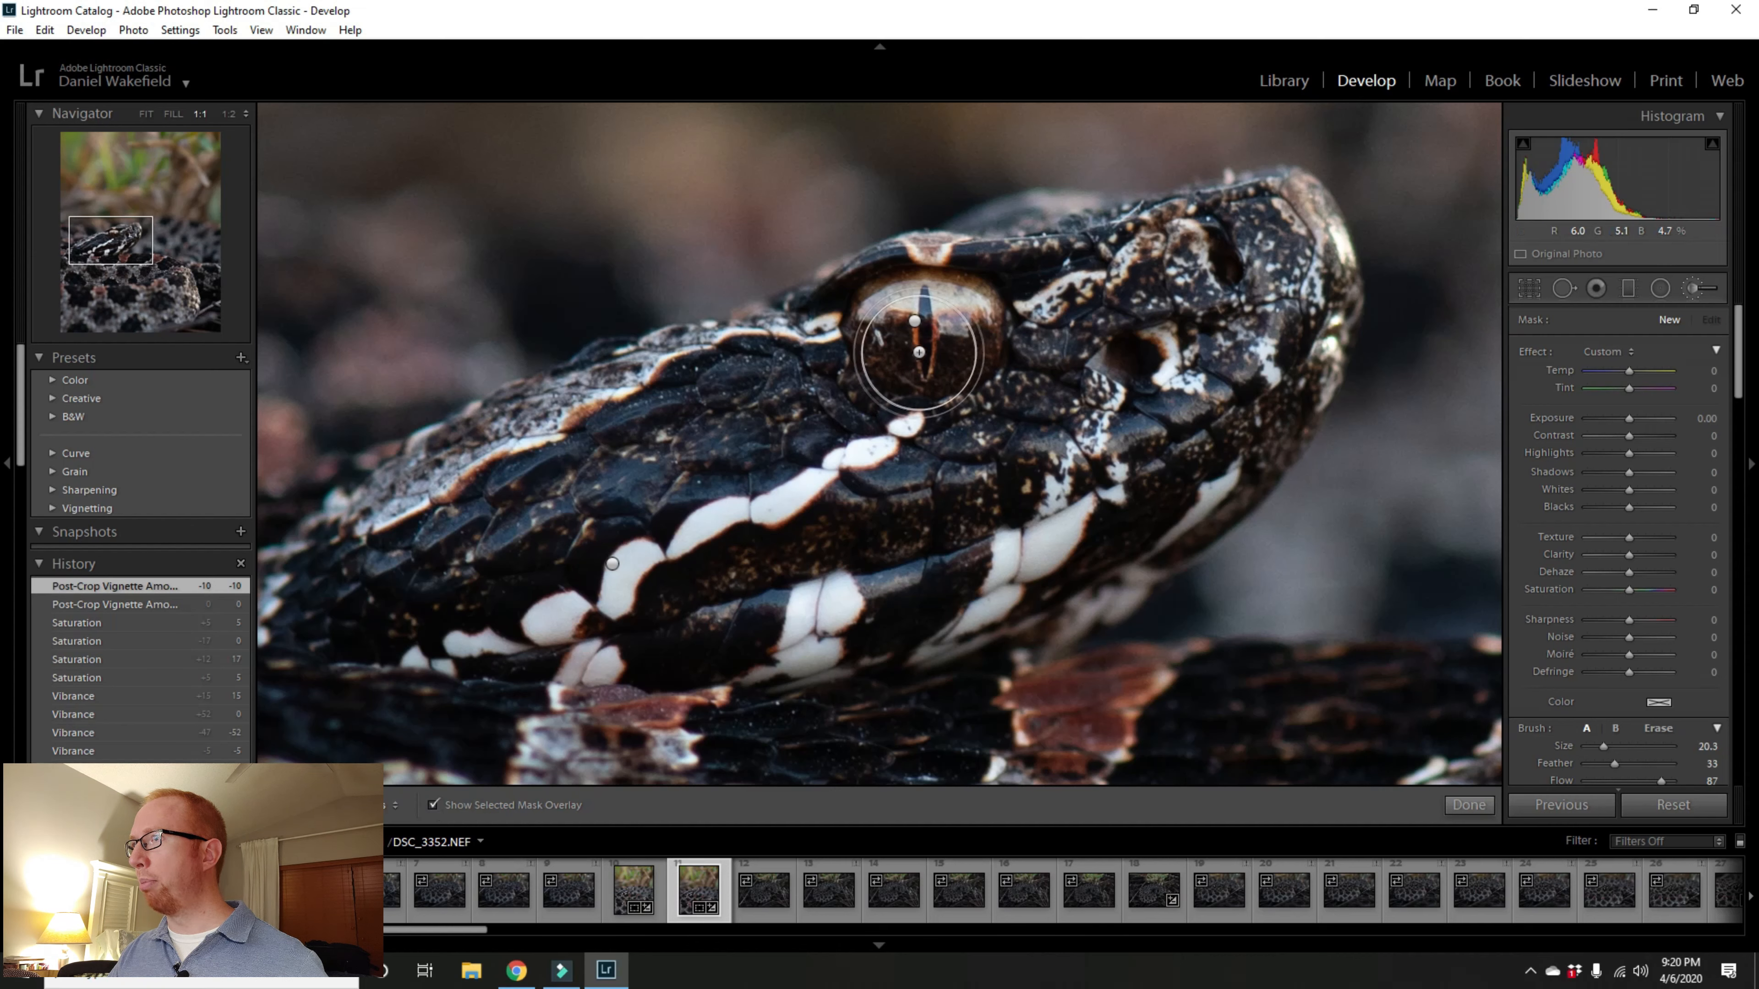
Step: Reduce the adjustment brush size to 3
{"action": "scroll", "coordinate": [919, 352], "scroll_direction": "down", "scroll_amount": 5}
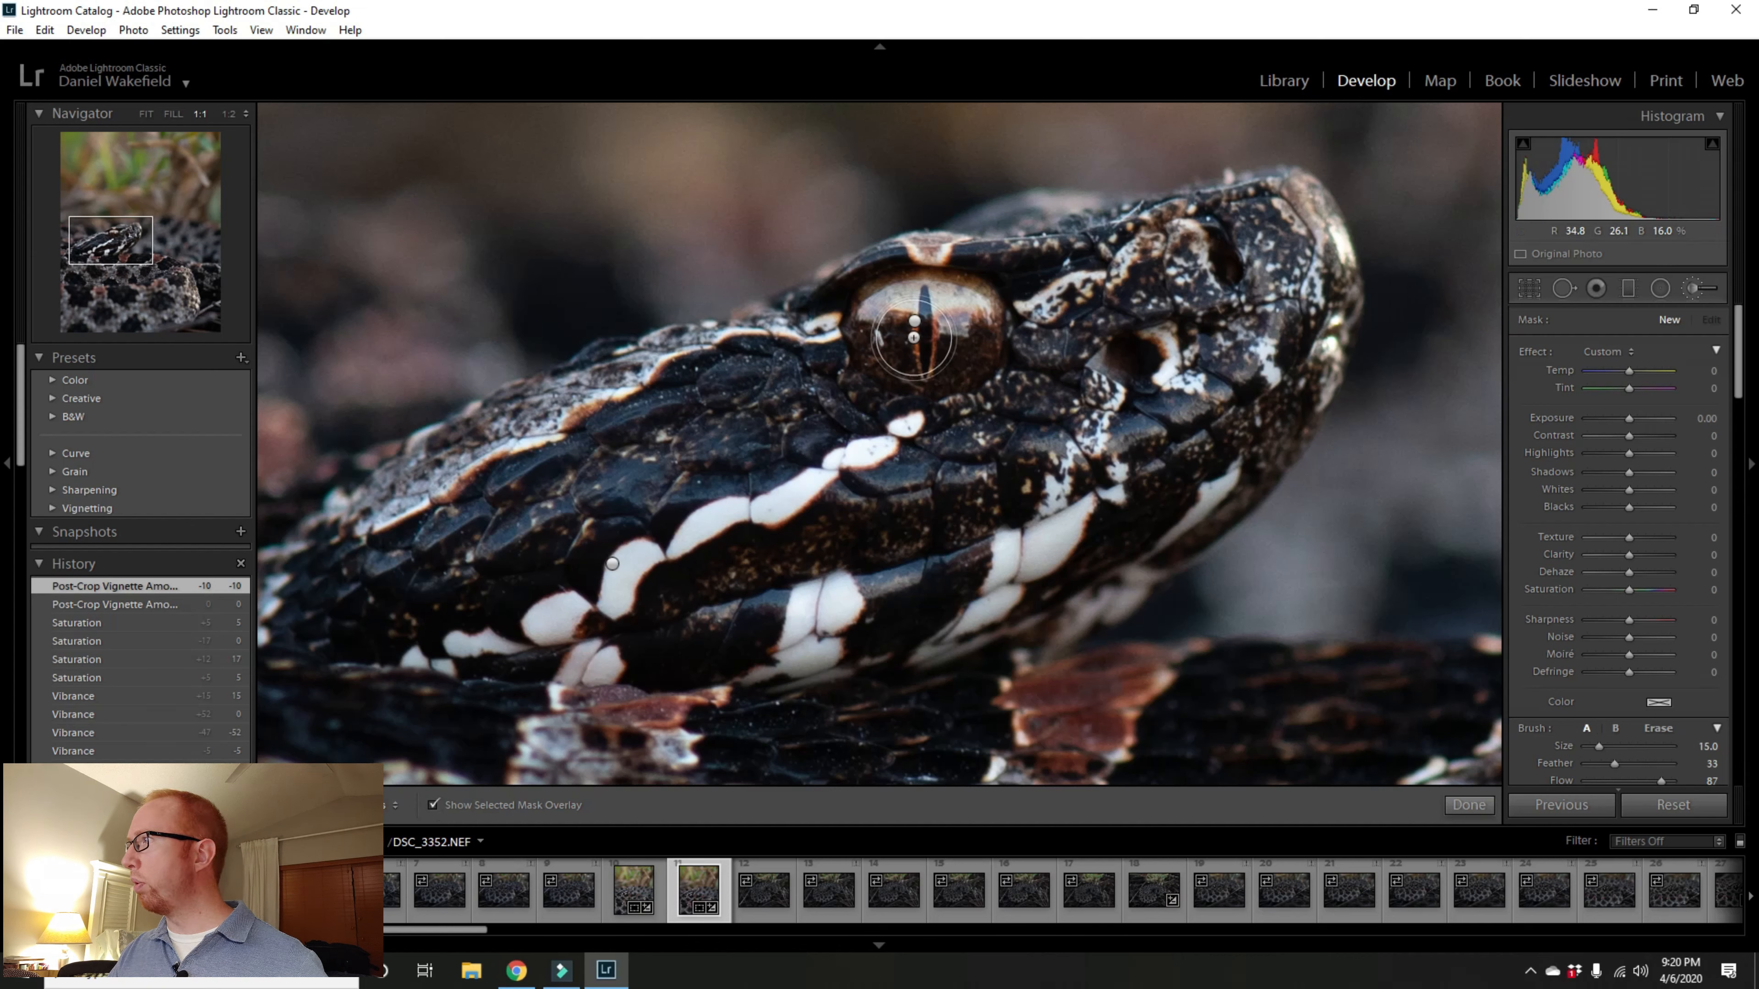
{"action": "scroll", "coordinate": [915, 338], "scroll_direction": "down", "scroll_amount": 6}
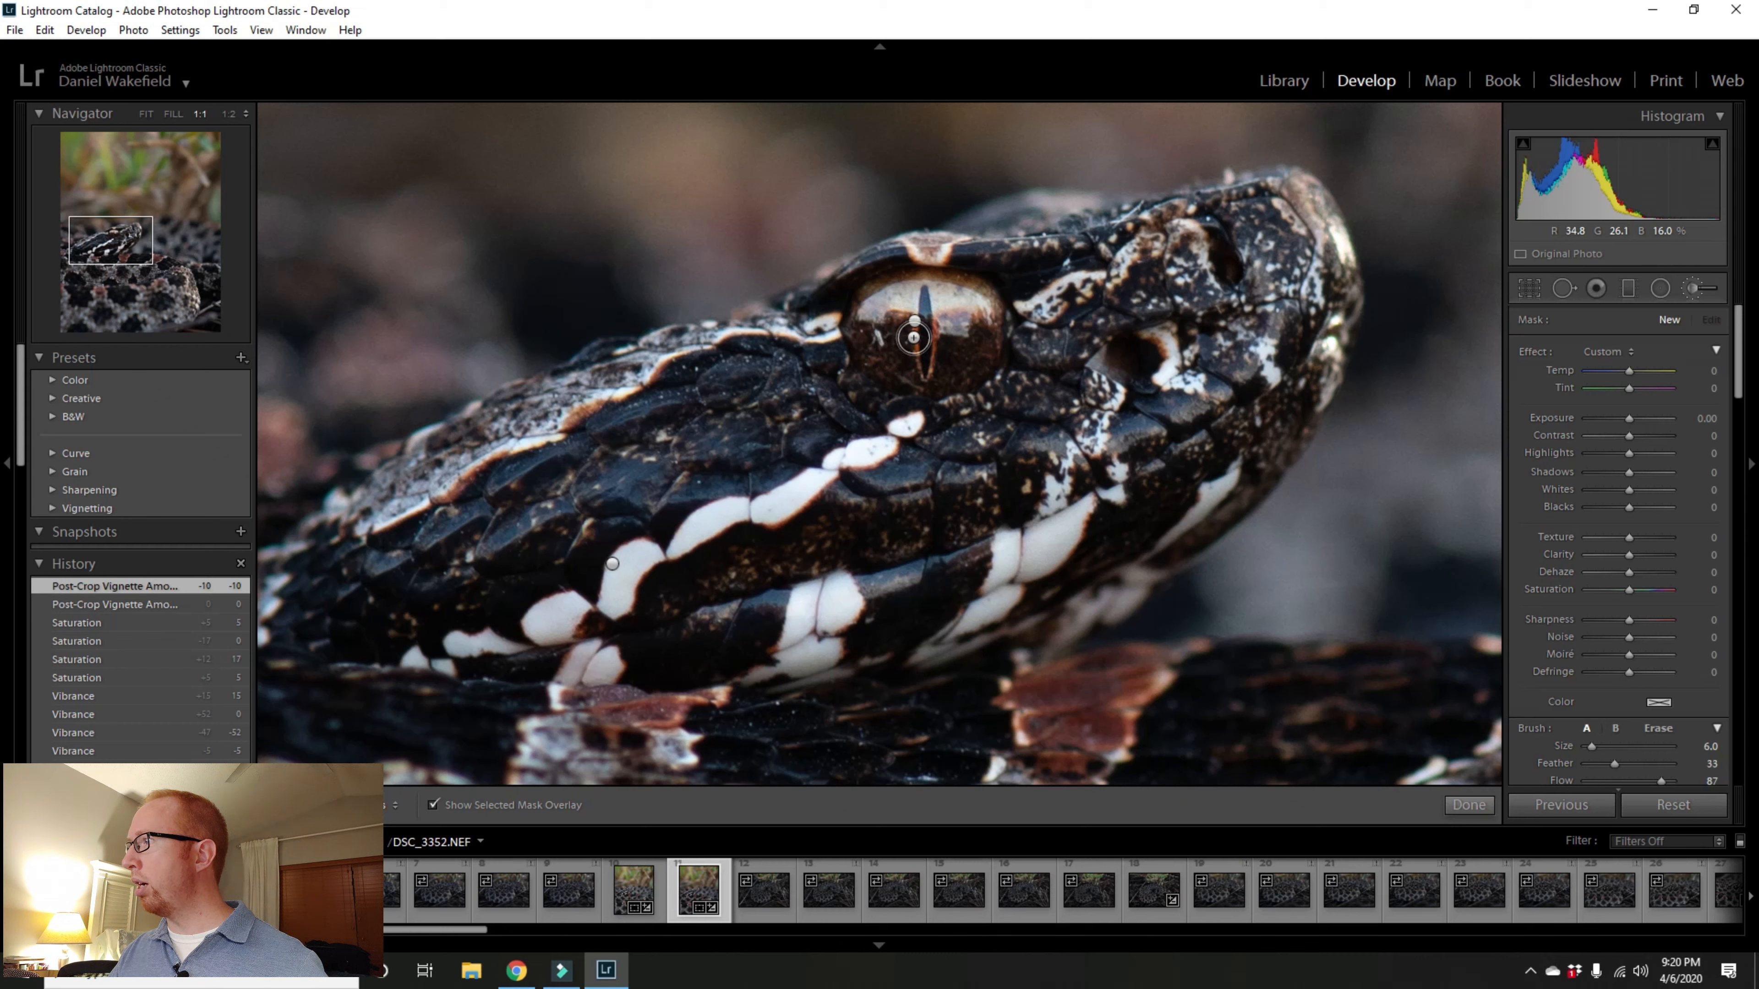
{"action": "left_click_drag", "start_coordinate": [1738, 378], "coordinate": [1715, 445]}
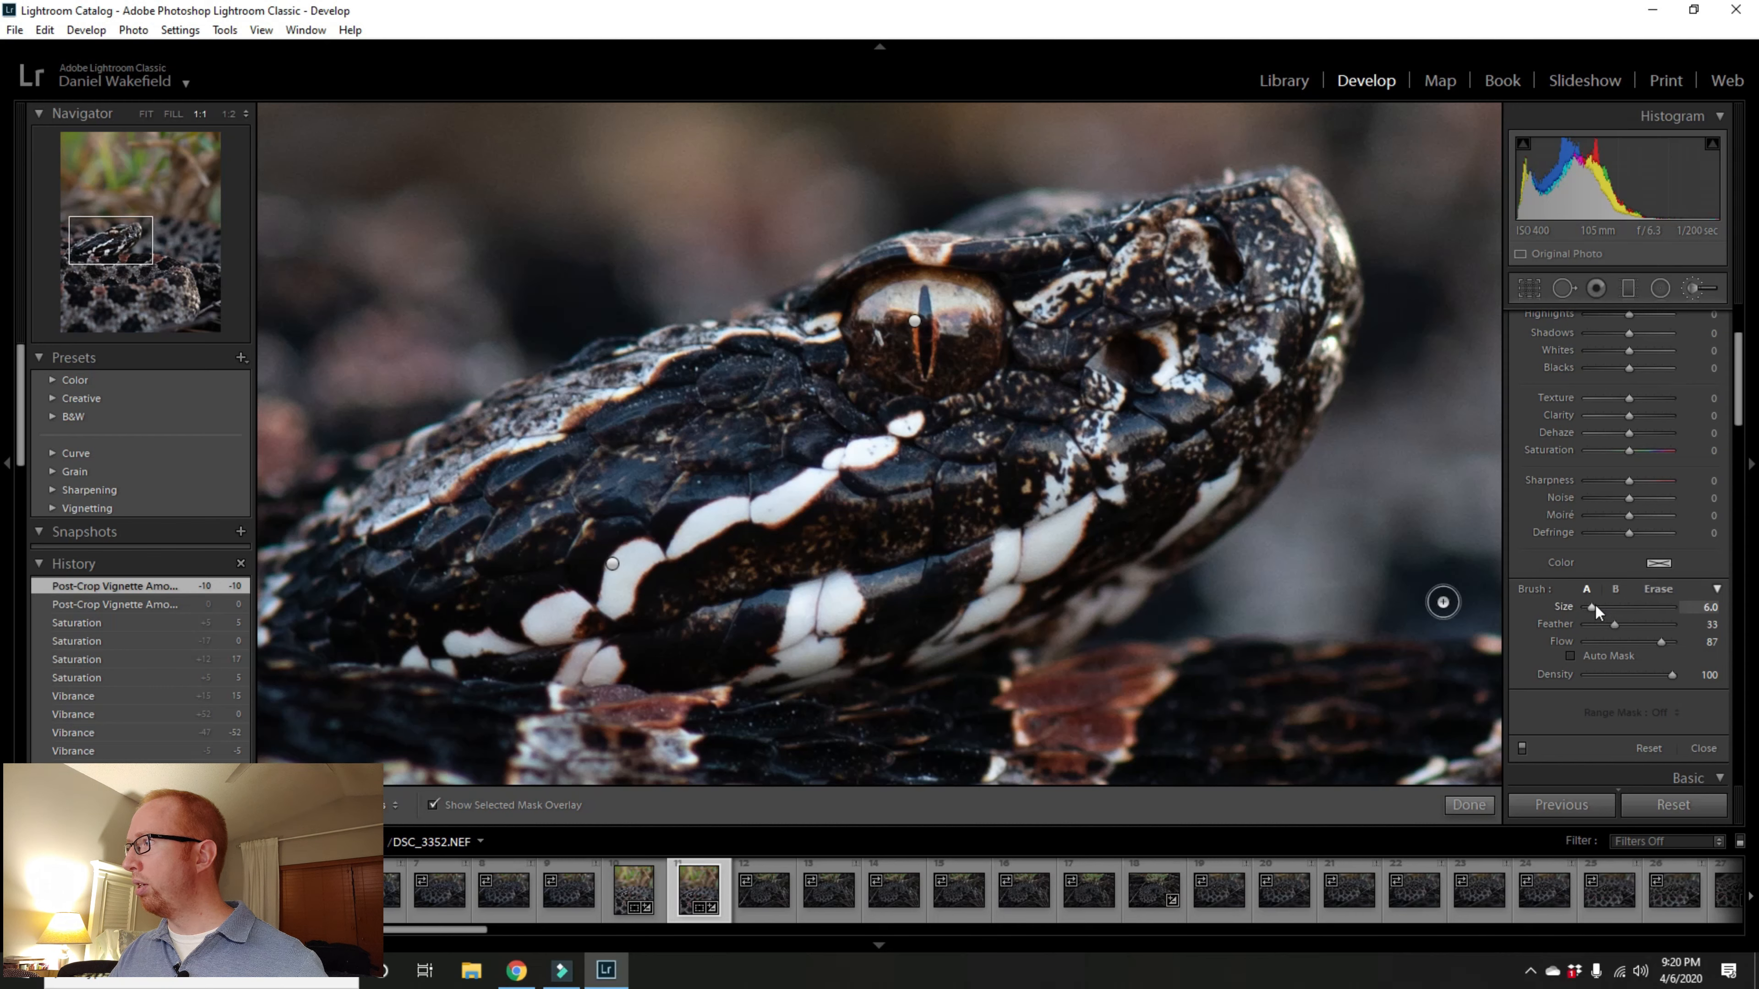
{"action": "mouse_move", "coordinate": [1593, 607]}
{"action": "left_mouse_down"}
{"action": "mouse_move", "coordinate": [1615, 612]}
{"action": "mouse_move", "coordinate": [1592, 607]}
{"action": "left_mouse_up"}
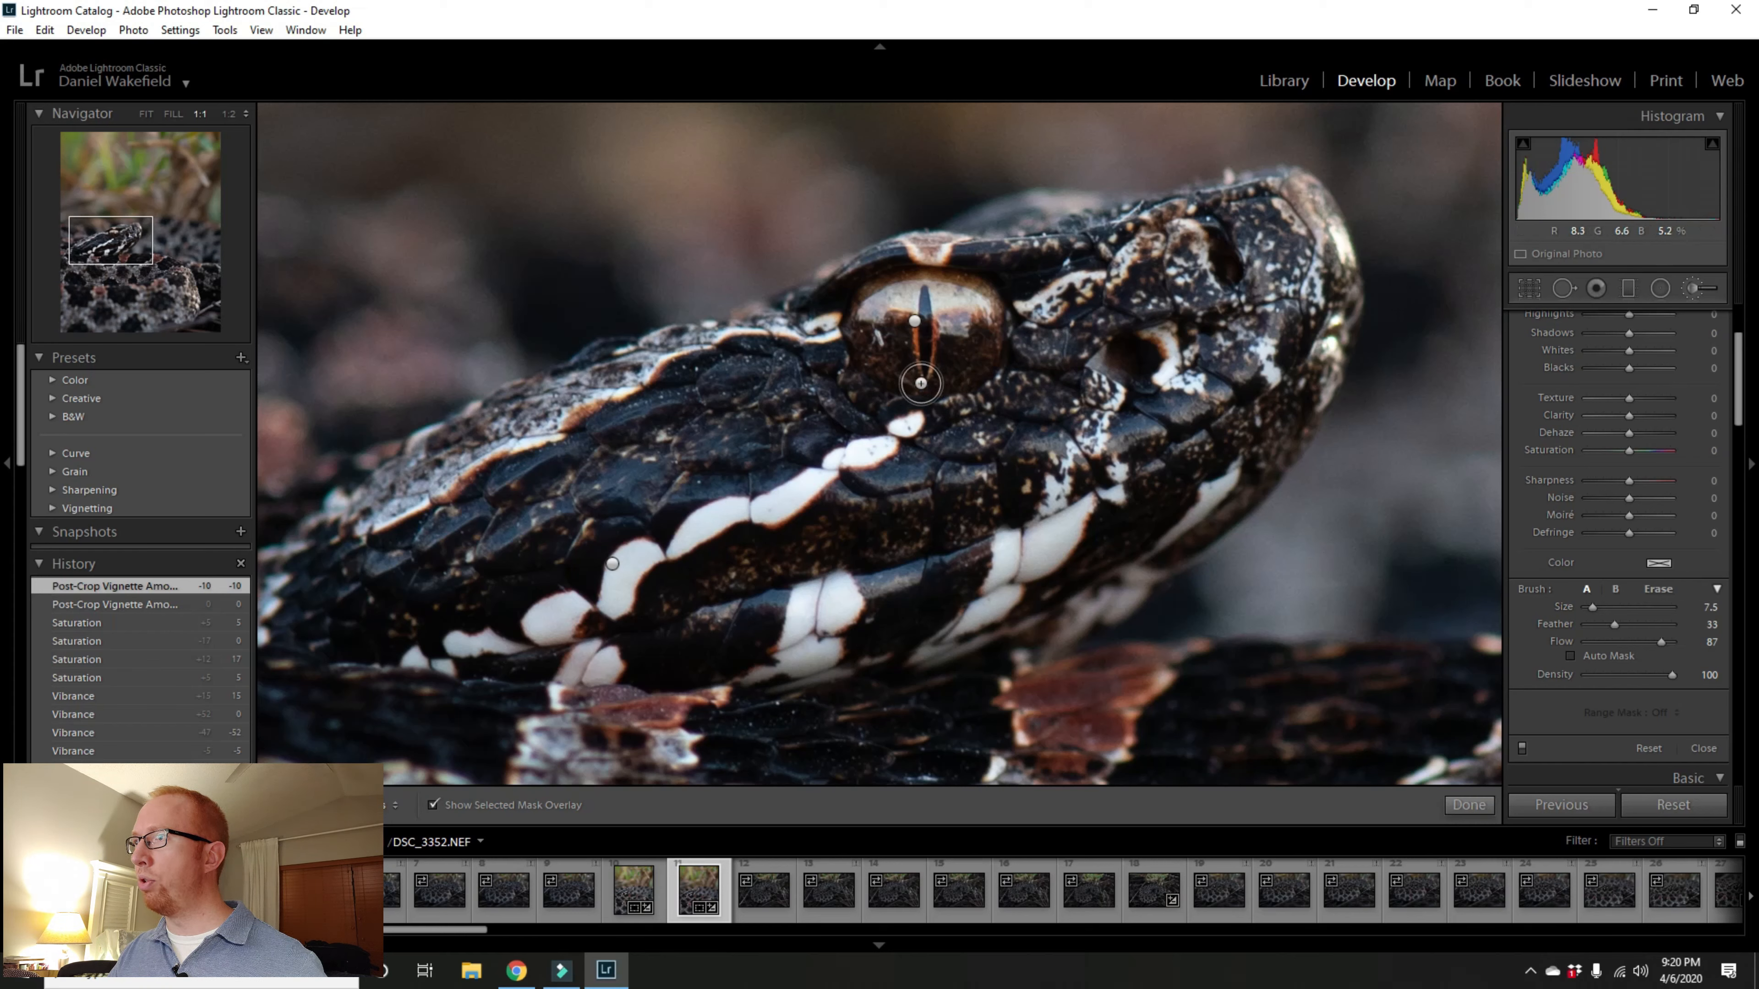
{"action": "scroll", "coordinate": [917, 371], "scroll_direction": "down", "scroll_amount": 4}
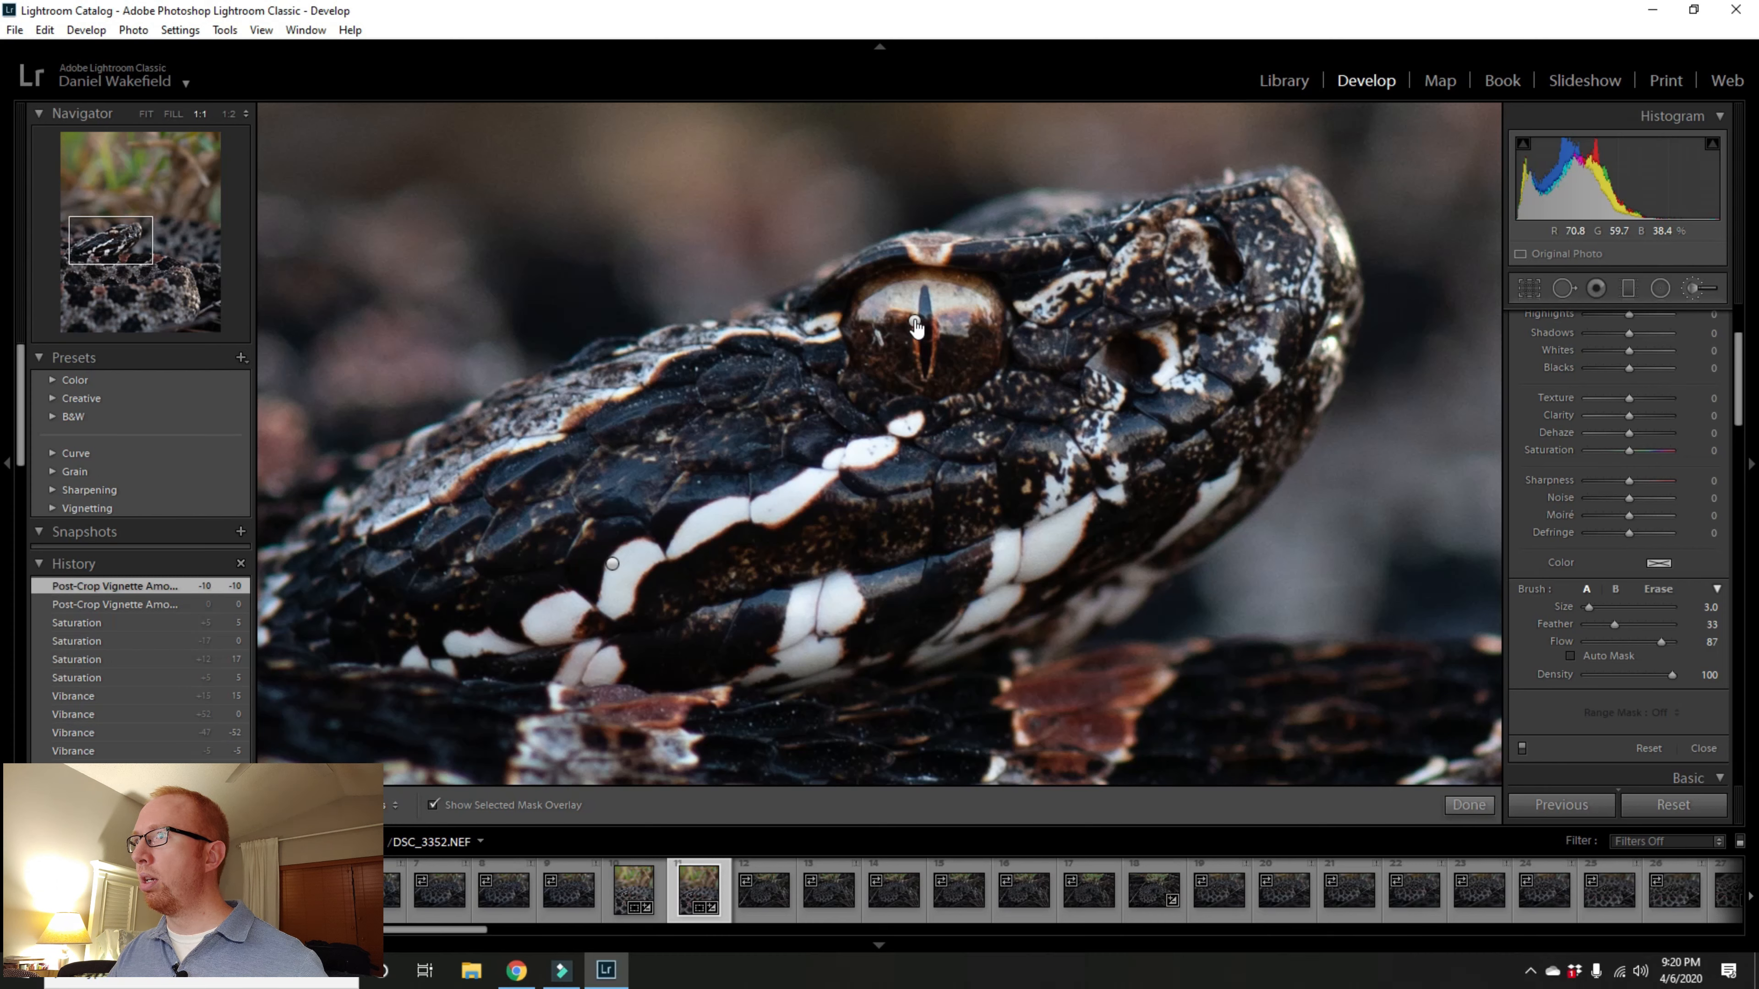
Step: Delete the existing adjustment pin on the eye and paint a new brush stroke over the pupil
{"action": "right_click", "coordinate": [914, 320]}
{"action": "left_click", "coordinate": [930, 352]}
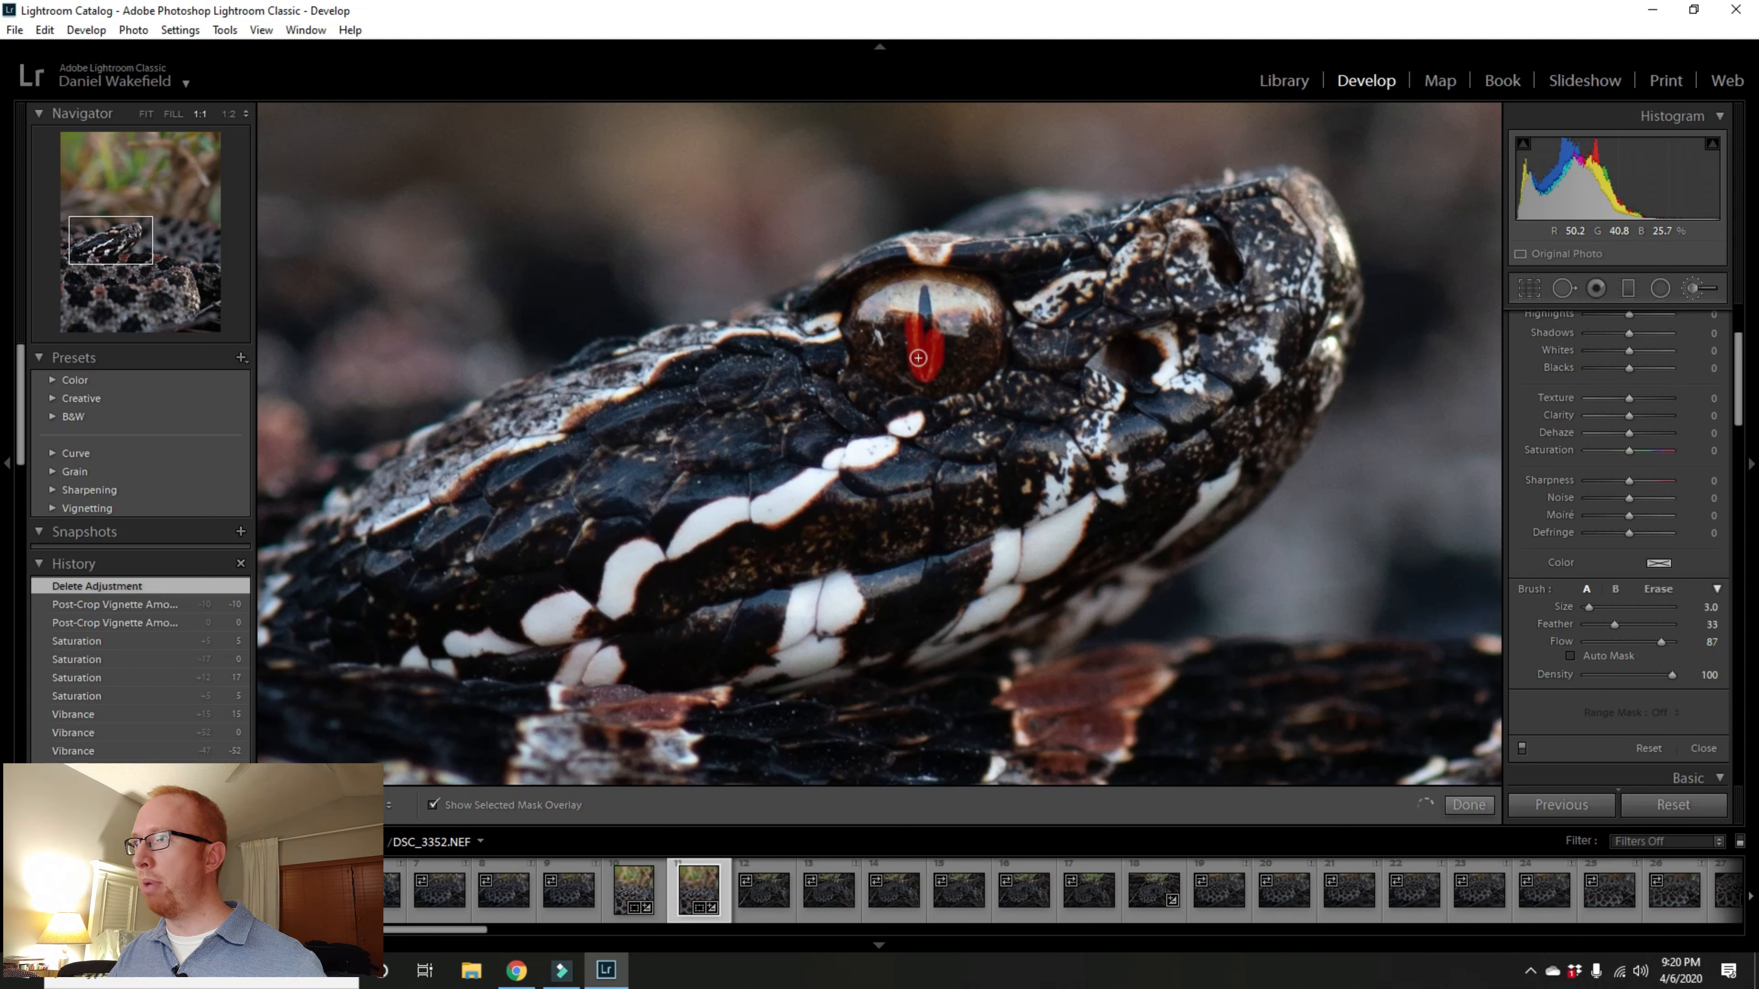
{"action": "left_click_drag", "start_coordinate": [915, 339], "coordinate": [914, 331]}
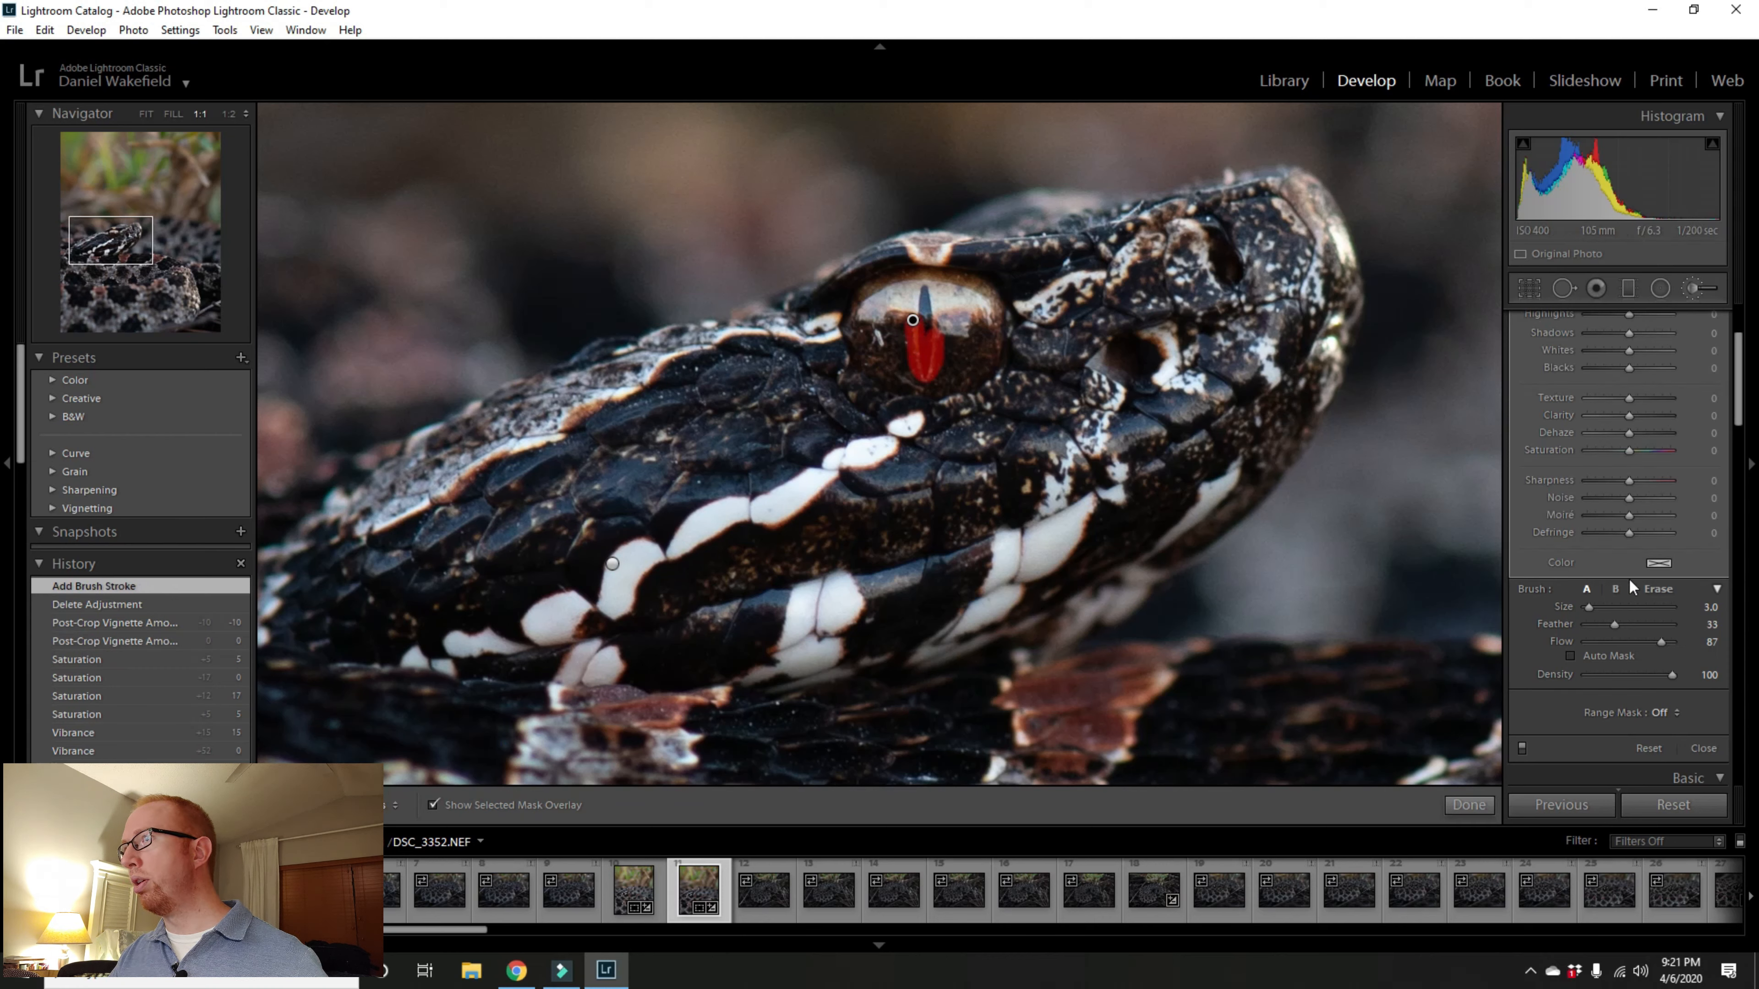
Step: Switch the brush to Erase at size 4 and erase mask spill along the pupil's edge
{"action": "left_click", "coordinate": [1657, 591]}
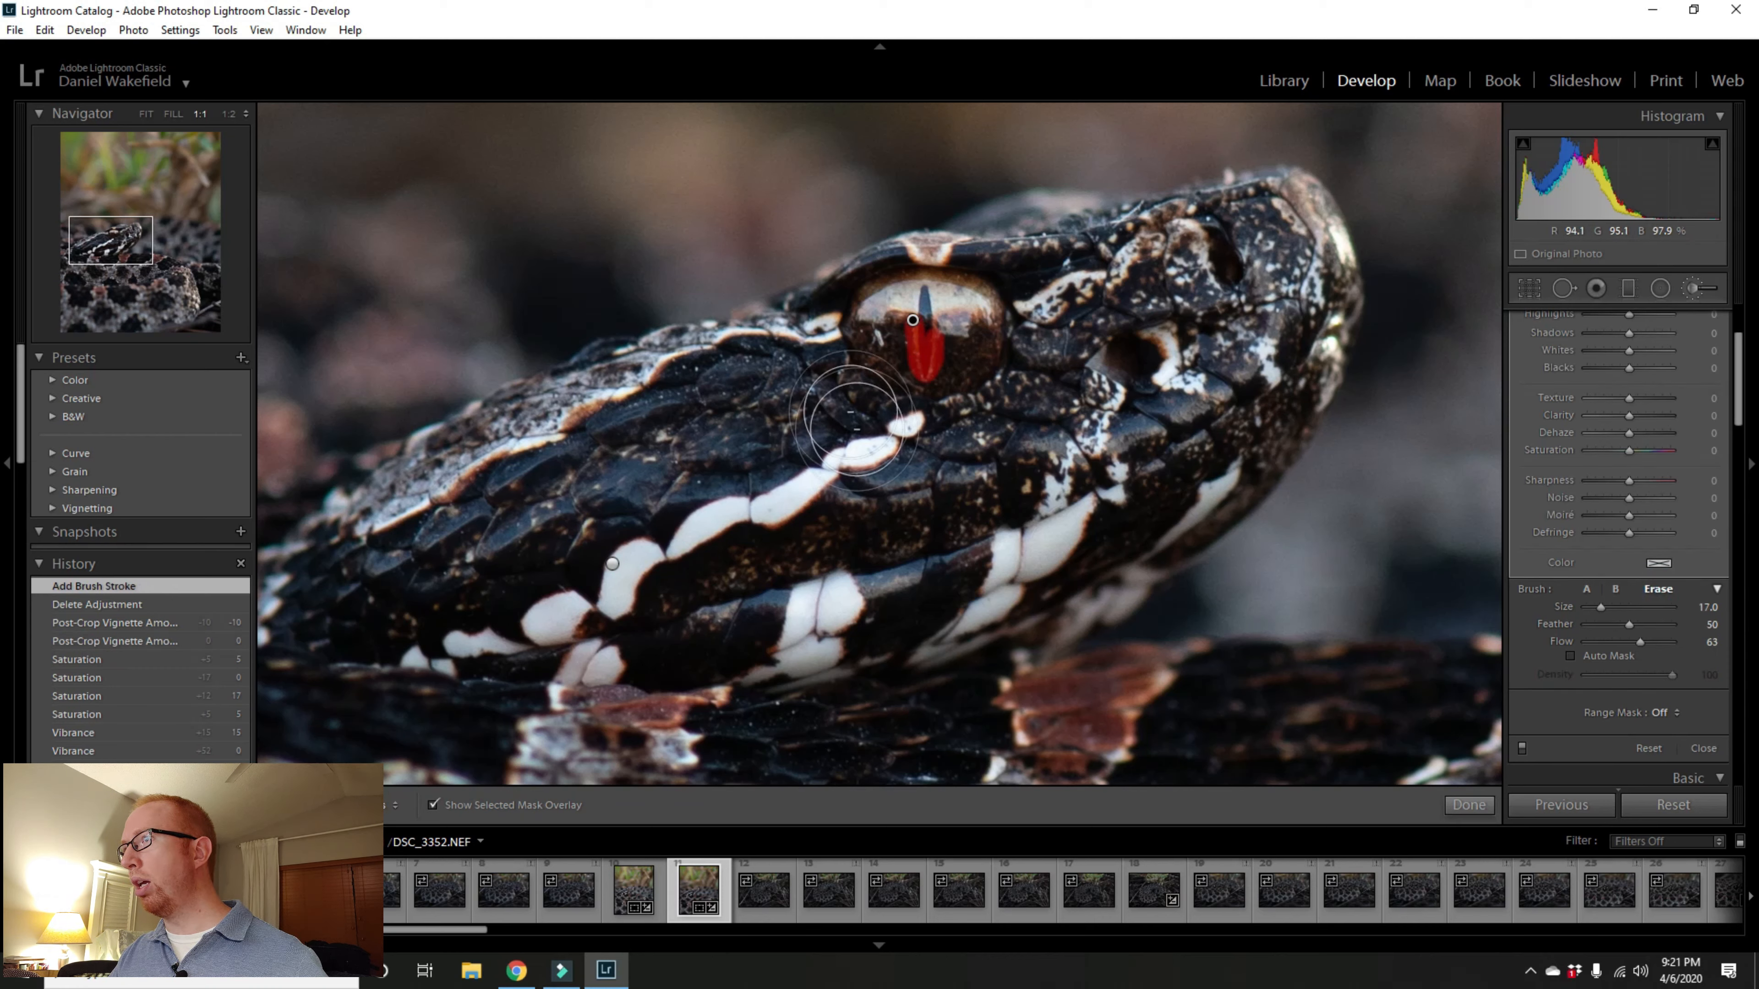
{"action": "scroll", "coordinate": [853, 361], "scroll_direction": "down", "scroll_amount": 5}
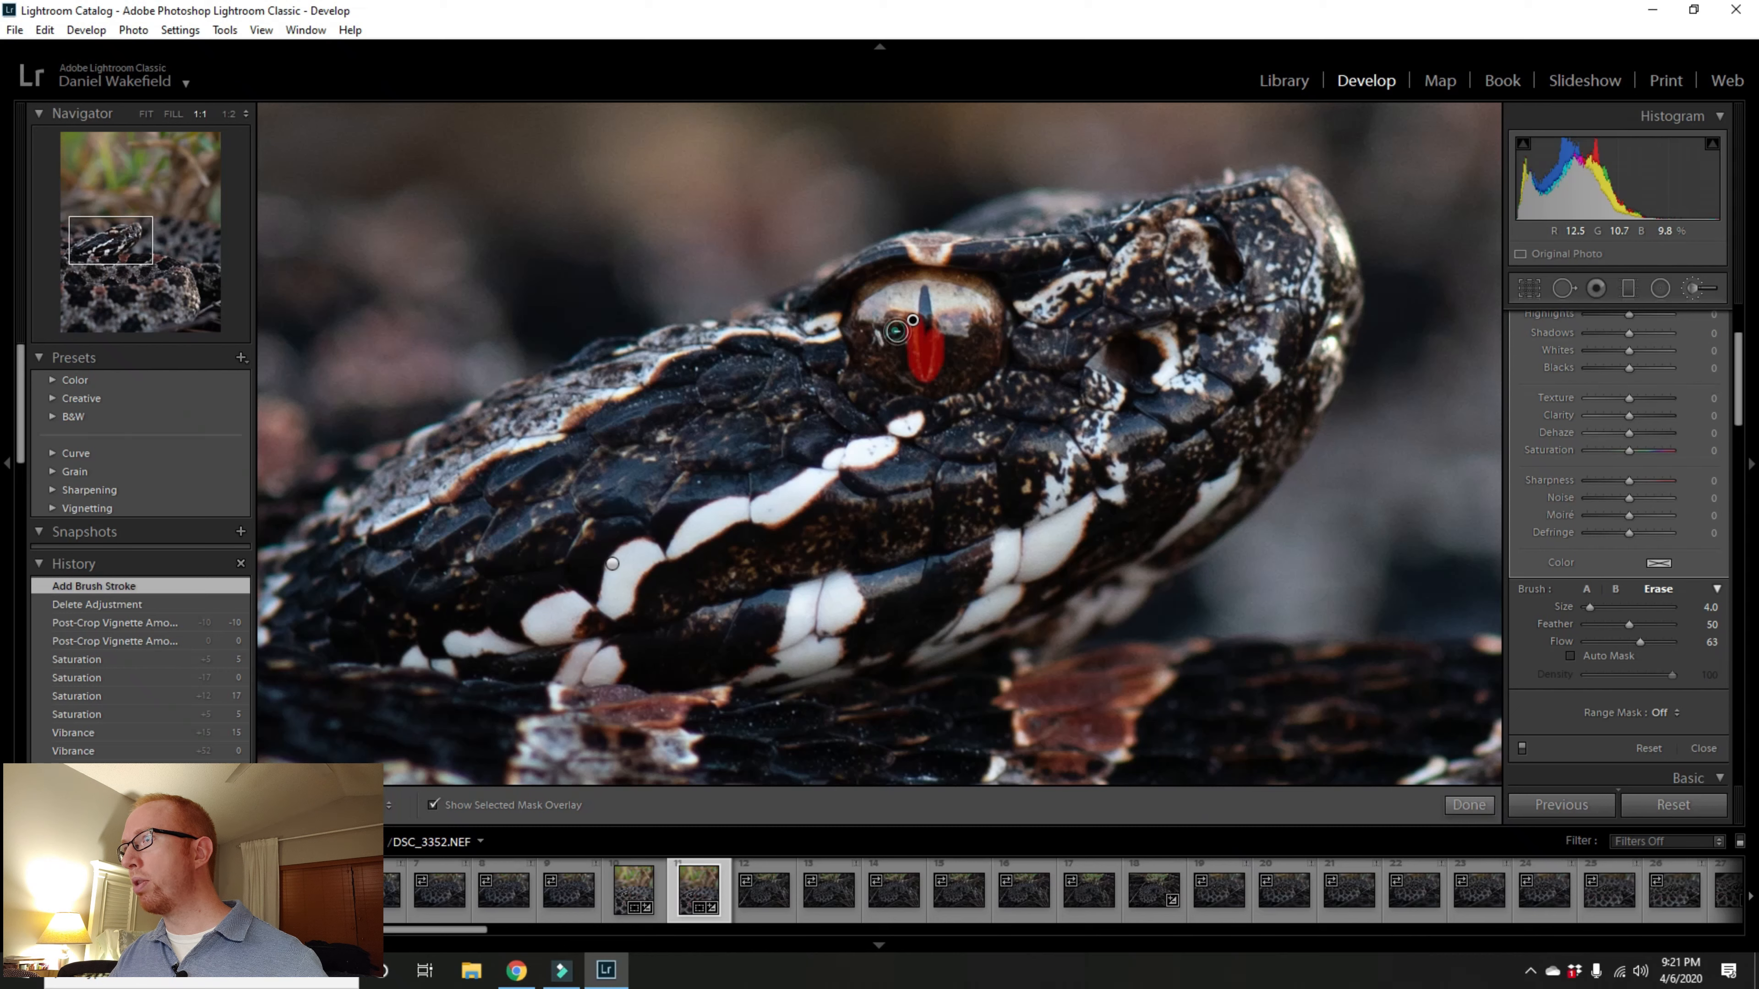
{"action": "mouse_move", "coordinate": [897, 332]}
{"action": "left_mouse_down"}
{"action": "mouse_move", "coordinate": [905, 376]}
{"action": "mouse_move", "coordinate": [932, 382]}
{"action": "mouse_move", "coordinate": [952, 334]}
{"action": "mouse_move", "coordinate": [947, 378]}
{"action": "mouse_move", "coordinate": [908, 368]}
{"action": "mouse_move", "coordinate": [905, 336]}
{"action": "mouse_move", "coordinate": [907, 377]}
{"action": "mouse_move", "coordinate": [902, 331]}
{"action": "mouse_move", "coordinate": [893, 350]}
{"action": "left_mouse_up"}
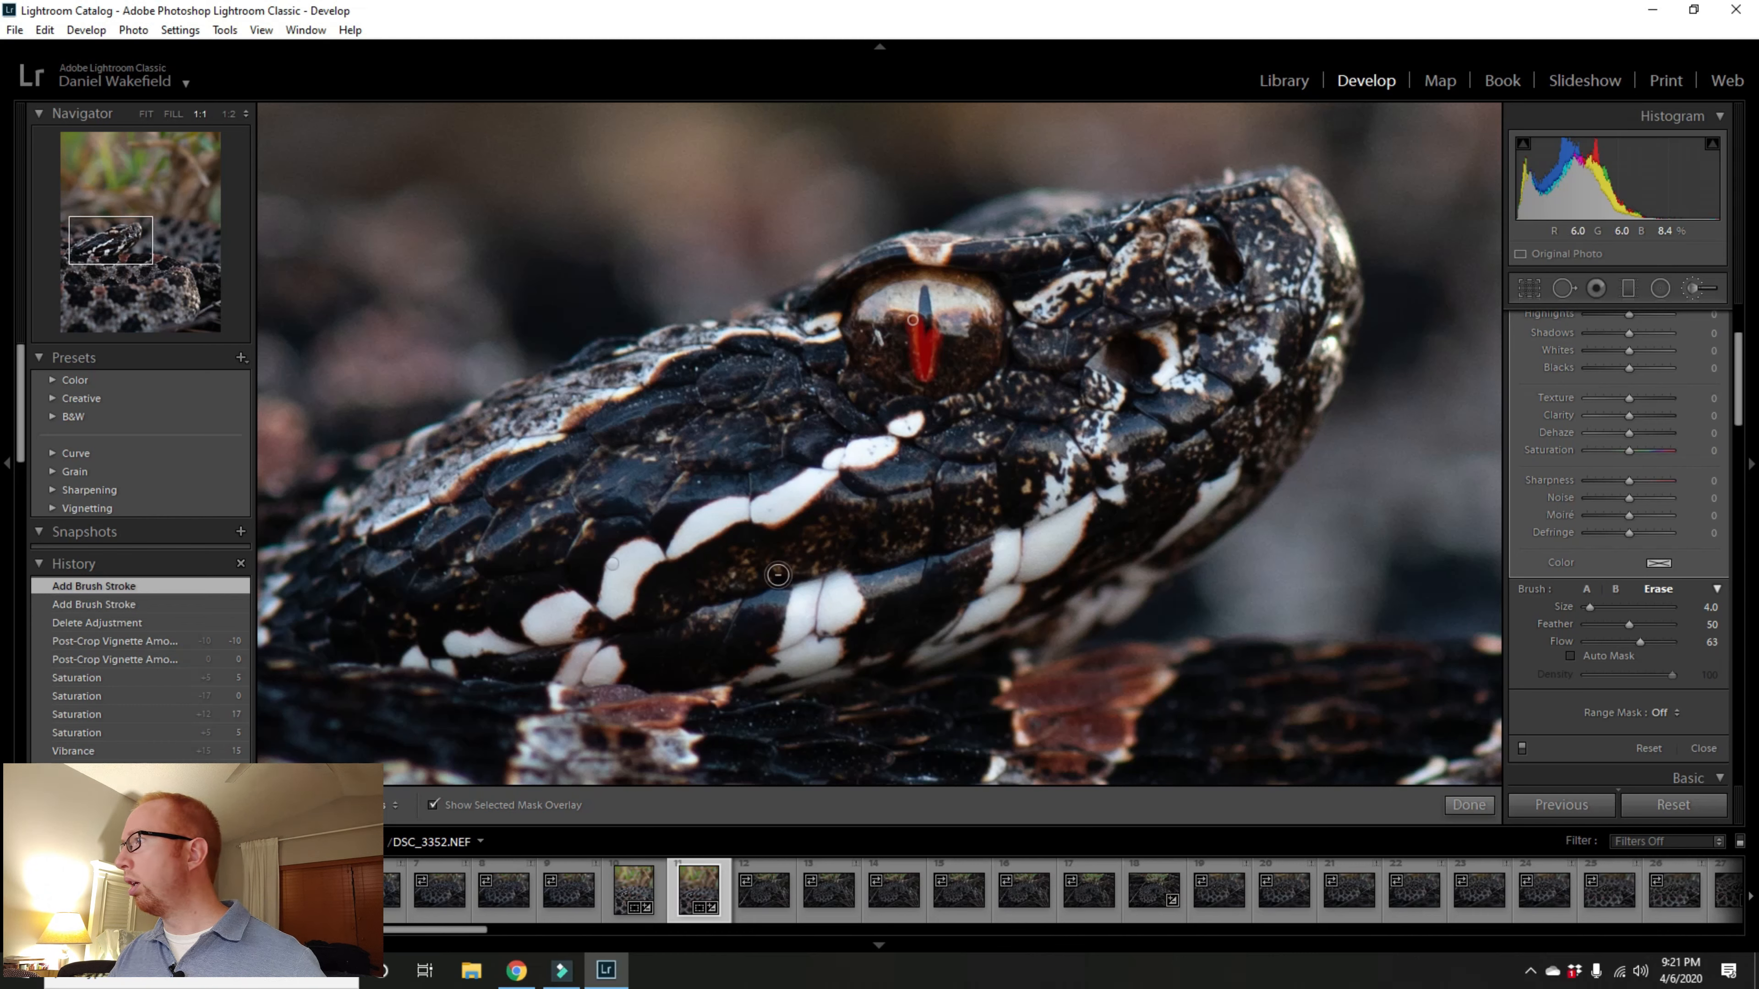
Step: Hide the mask overlay and set the eye adjustment's Highlights to 67 and Whites to 63
{"action": "left_click", "coordinate": [434, 807]}
{"action": "scroll", "coordinate": [1537, 632], "scroll_direction": "up", "scroll_amount": 3}
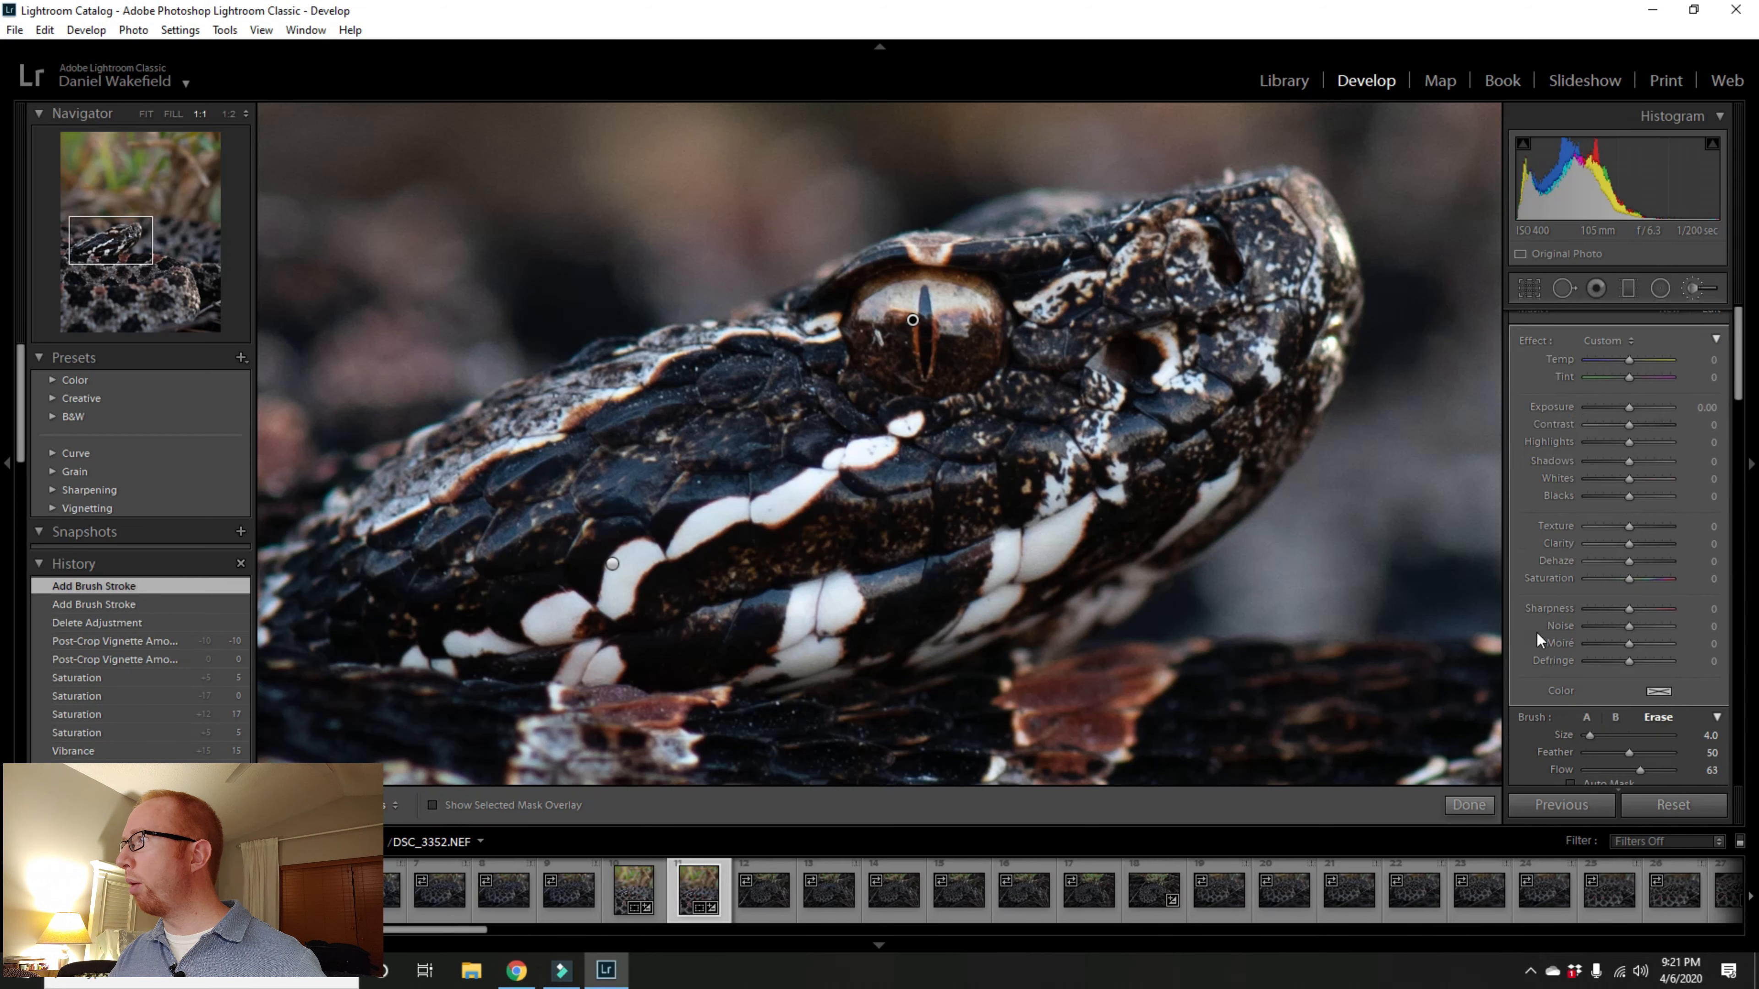
{"action": "scroll", "coordinate": [1538, 578], "scroll_direction": "up", "scroll_amount": 1}
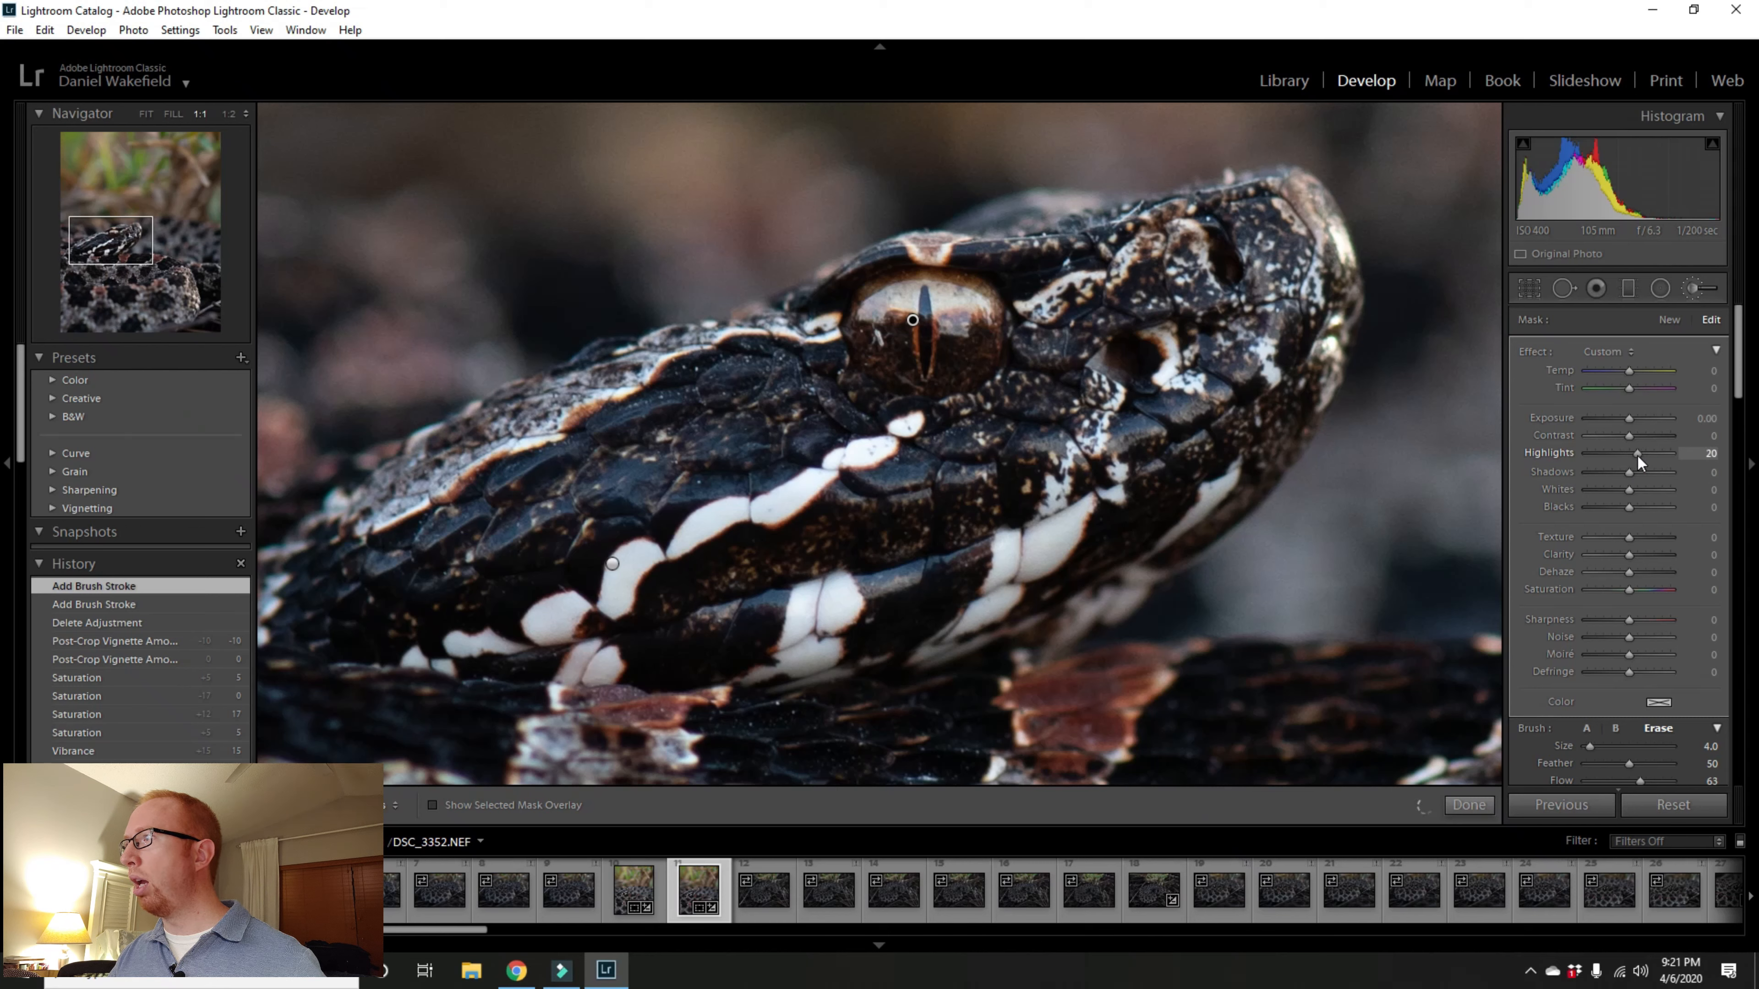
{"action": "left_click_drag", "start_coordinate": [1646, 455], "coordinate": [1657, 457]}
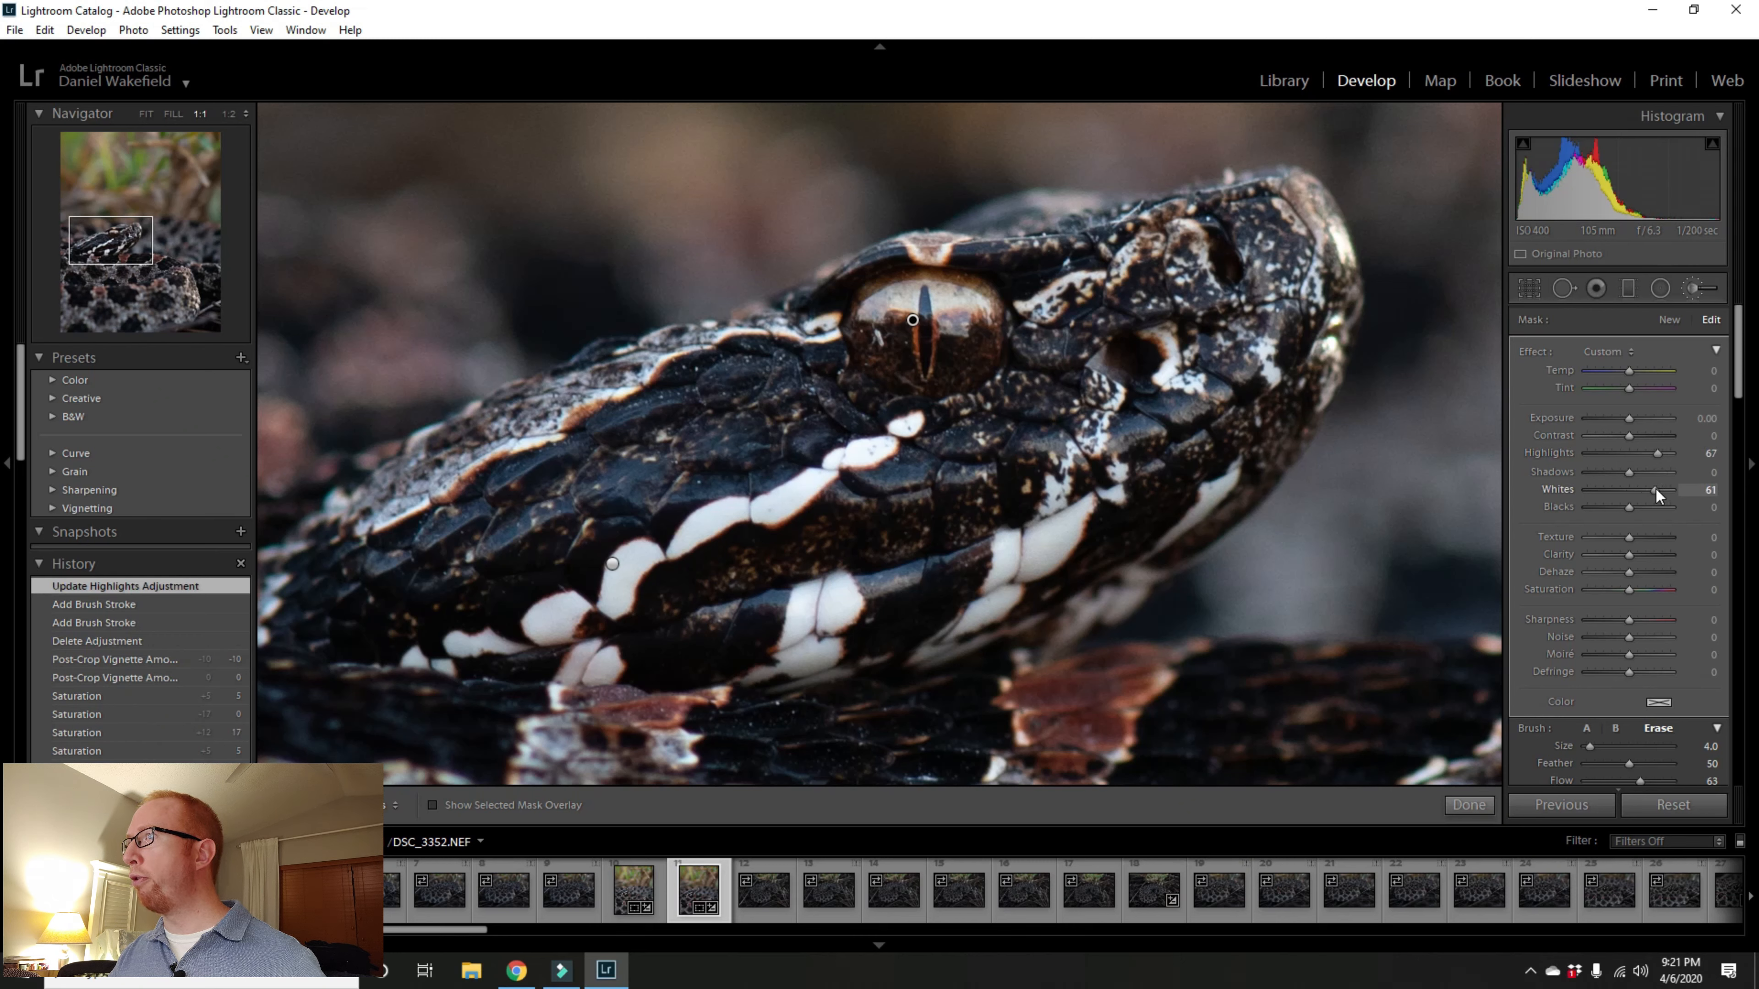
{"action": "left_click_drag", "start_coordinate": [1655, 488], "coordinate": [1657, 490]}
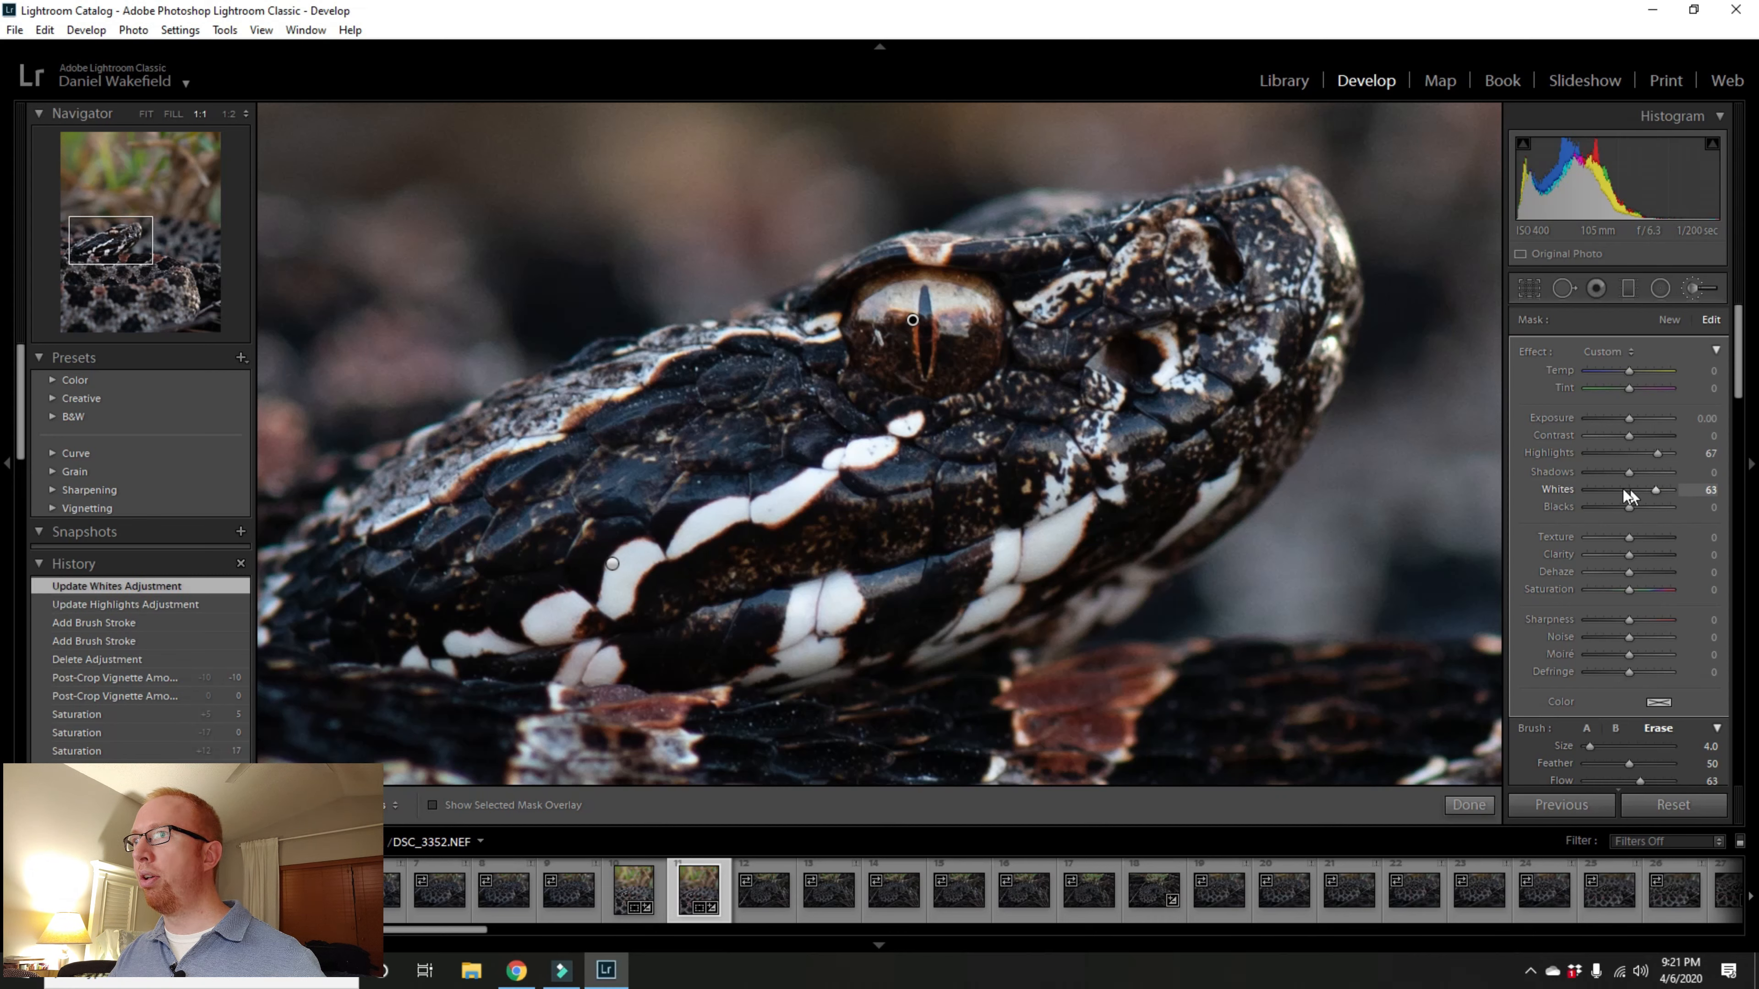
Step: Start a new brush mask with reset effect sliders and show the selected mask overlay
{"action": "left_click", "coordinate": [182, 116]}
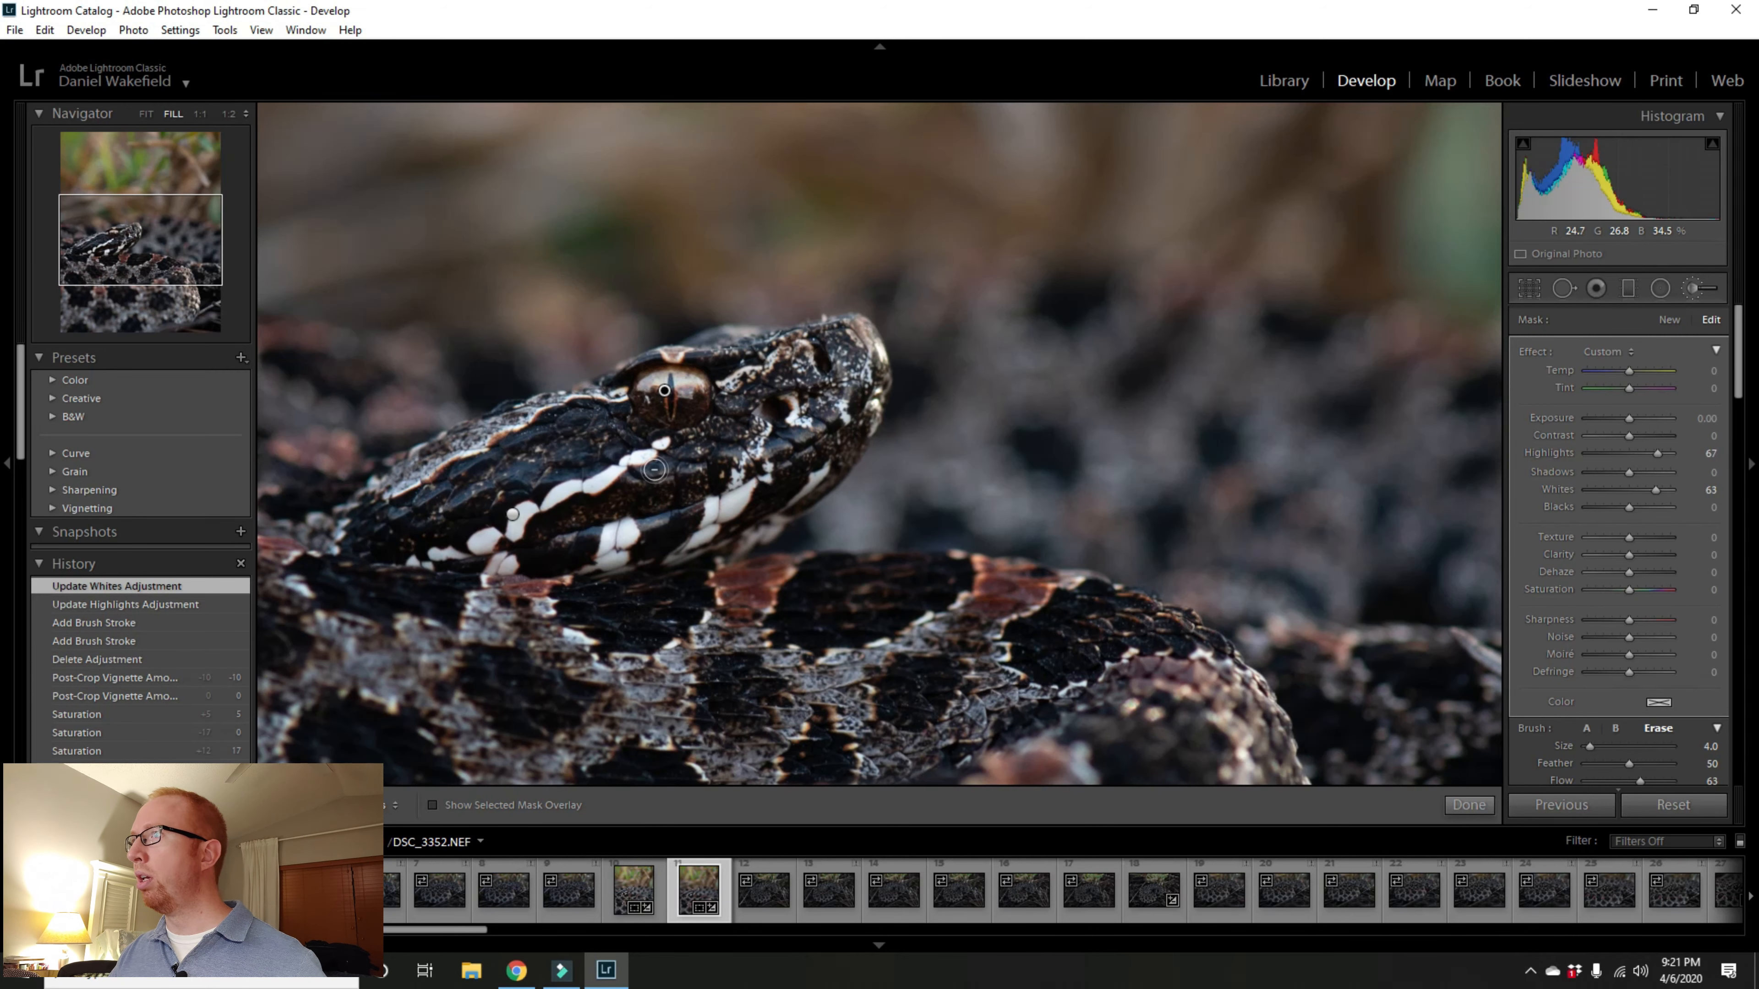
{"action": "left_click", "coordinate": [200, 114]}
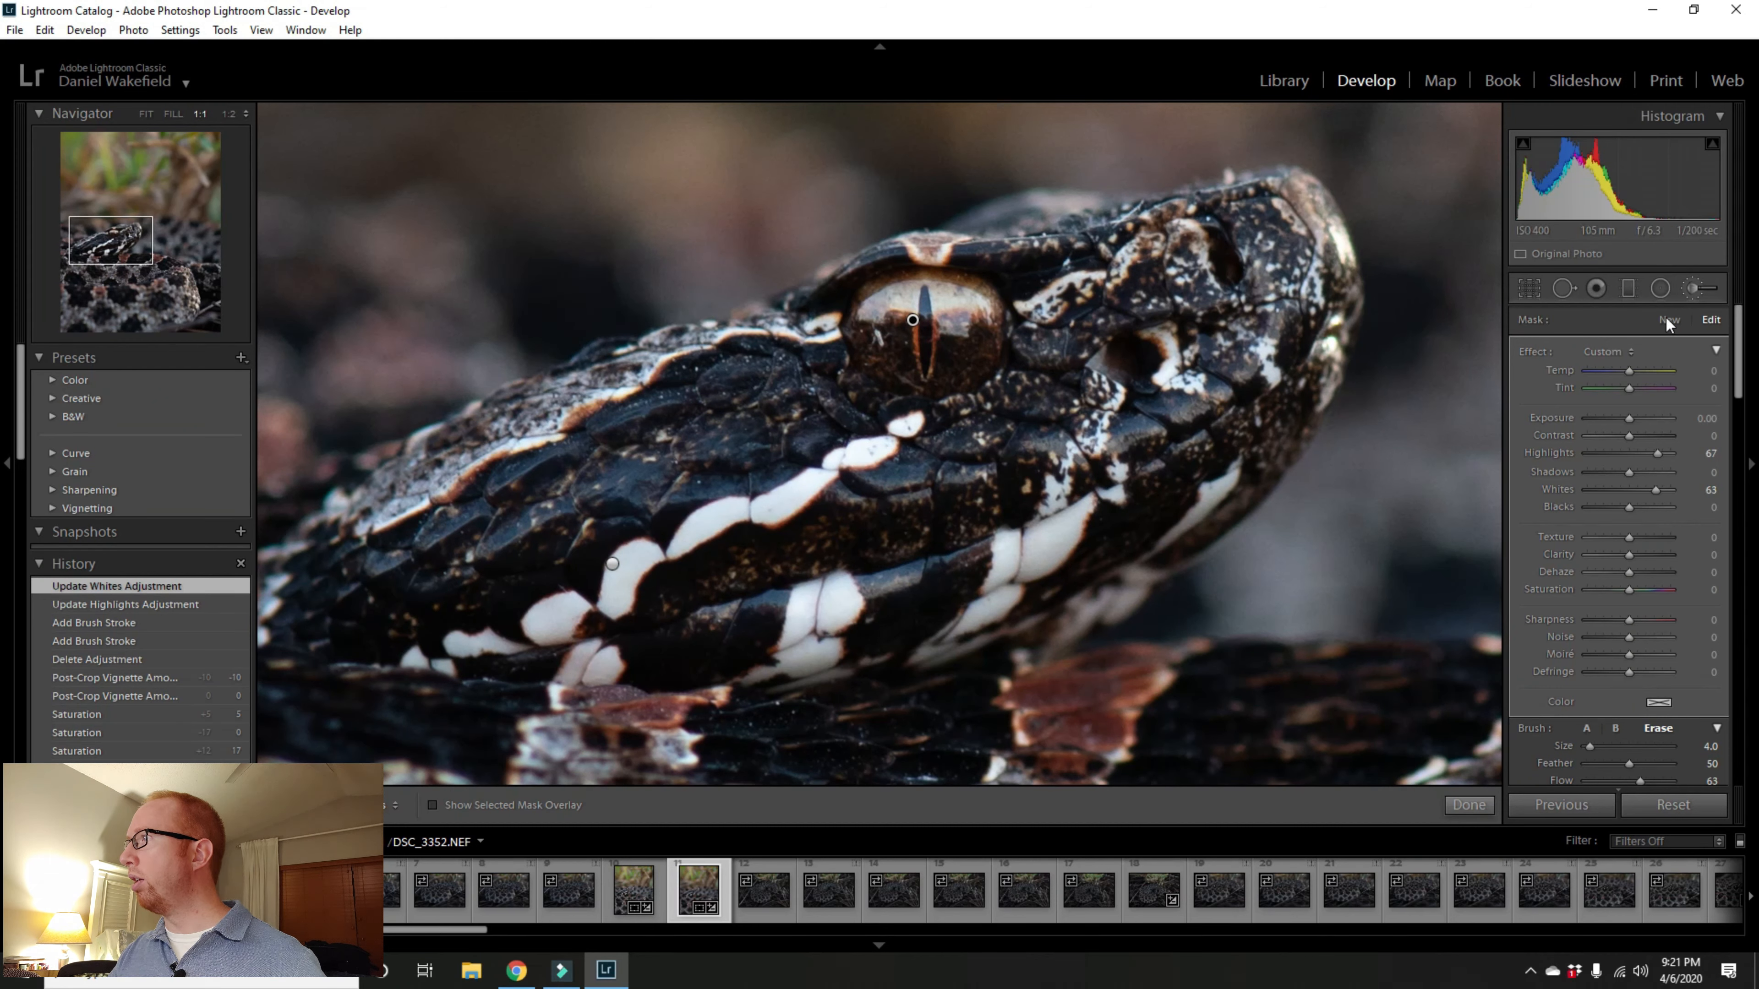
{"action": "left_click", "coordinate": [1673, 321]}
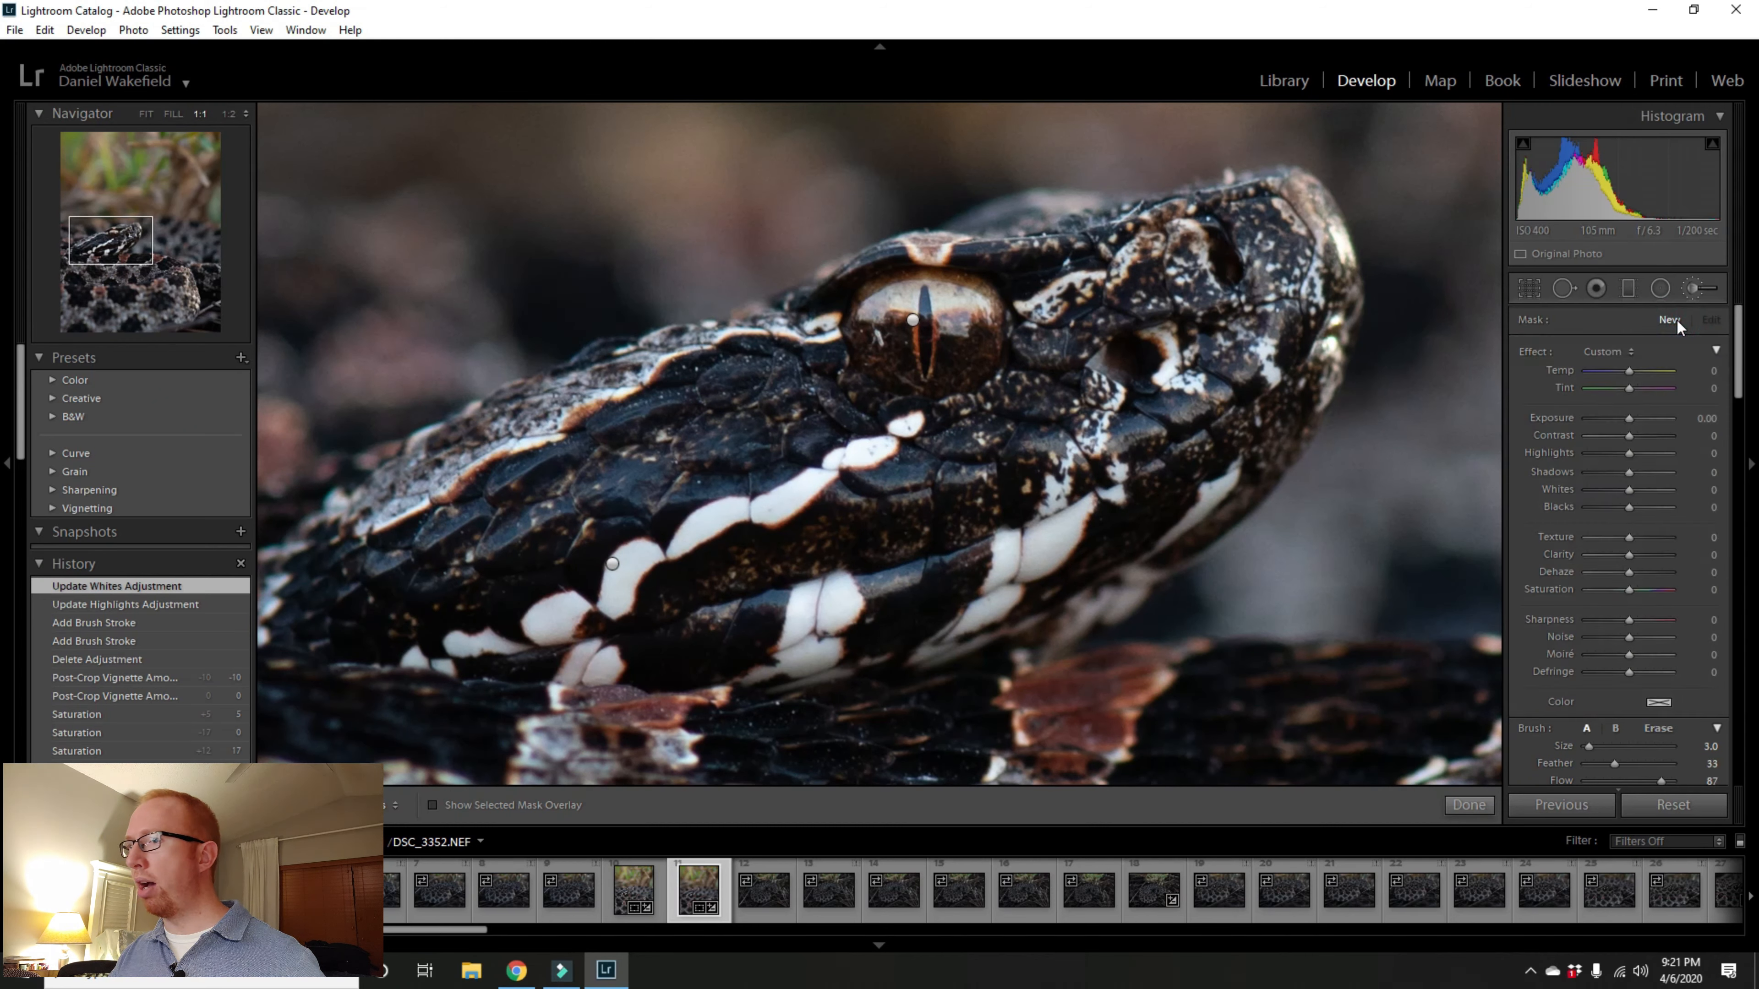
{"action": "double_click", "coordinate": [1536, 352]}
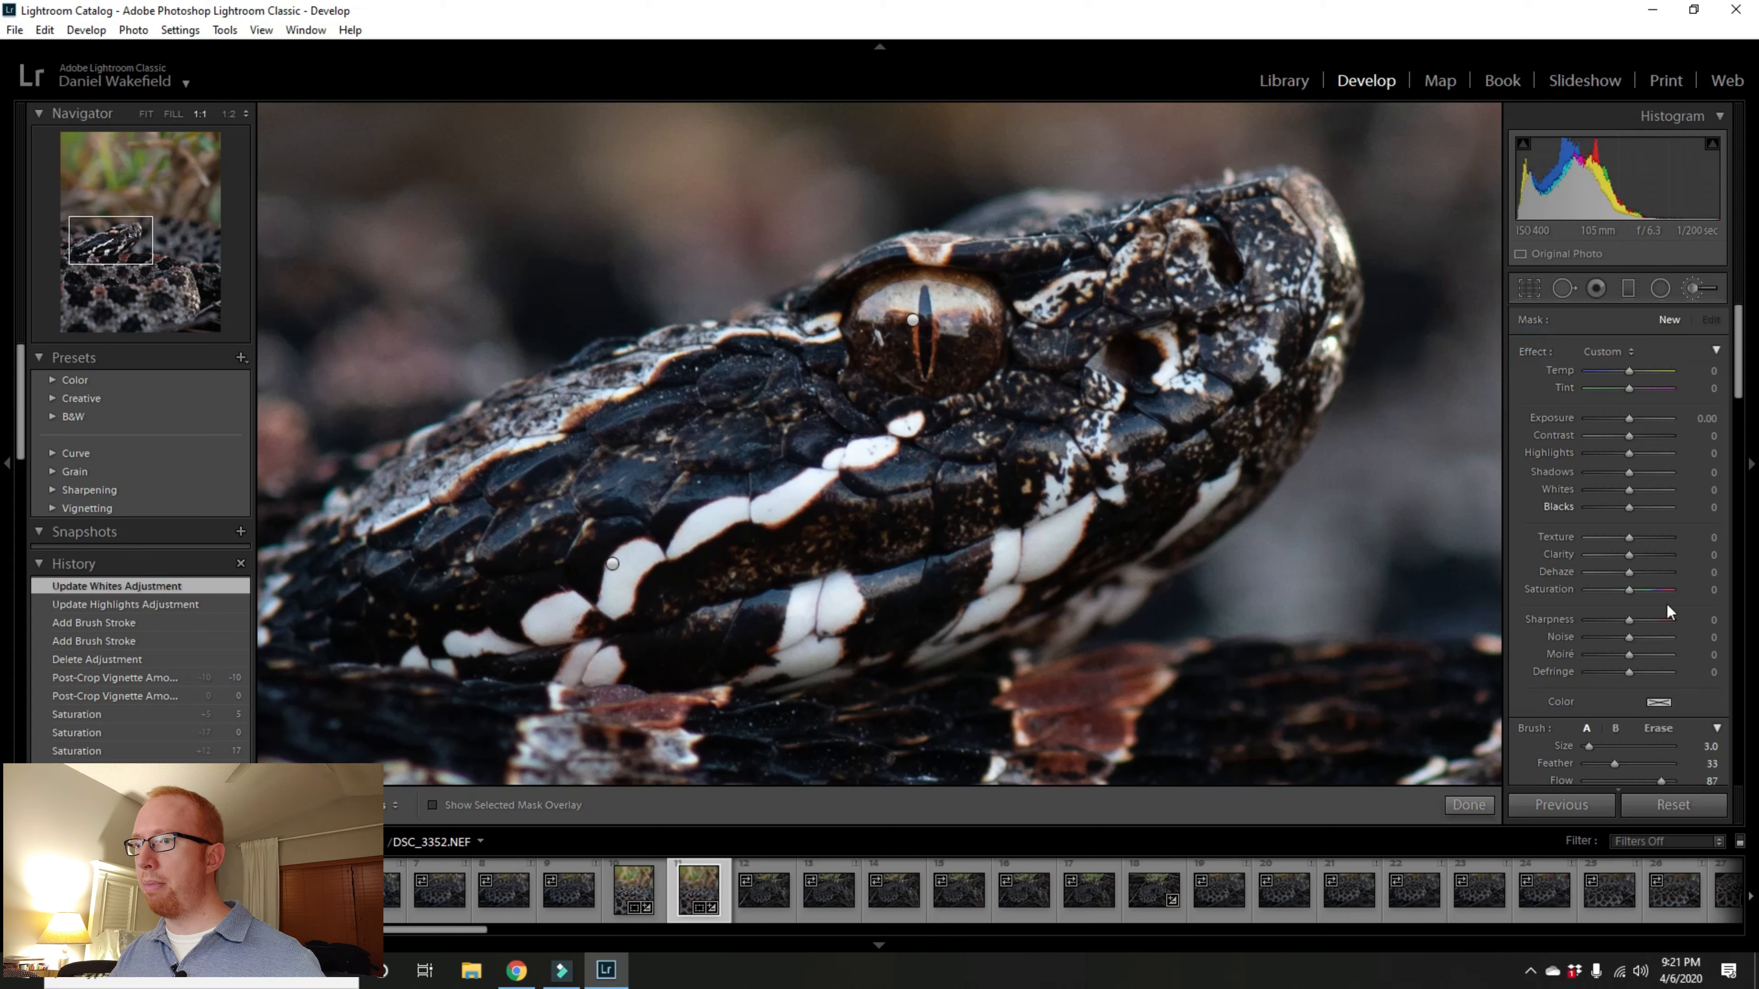
{"action": "left_click", "coordinate": [433, 806]}
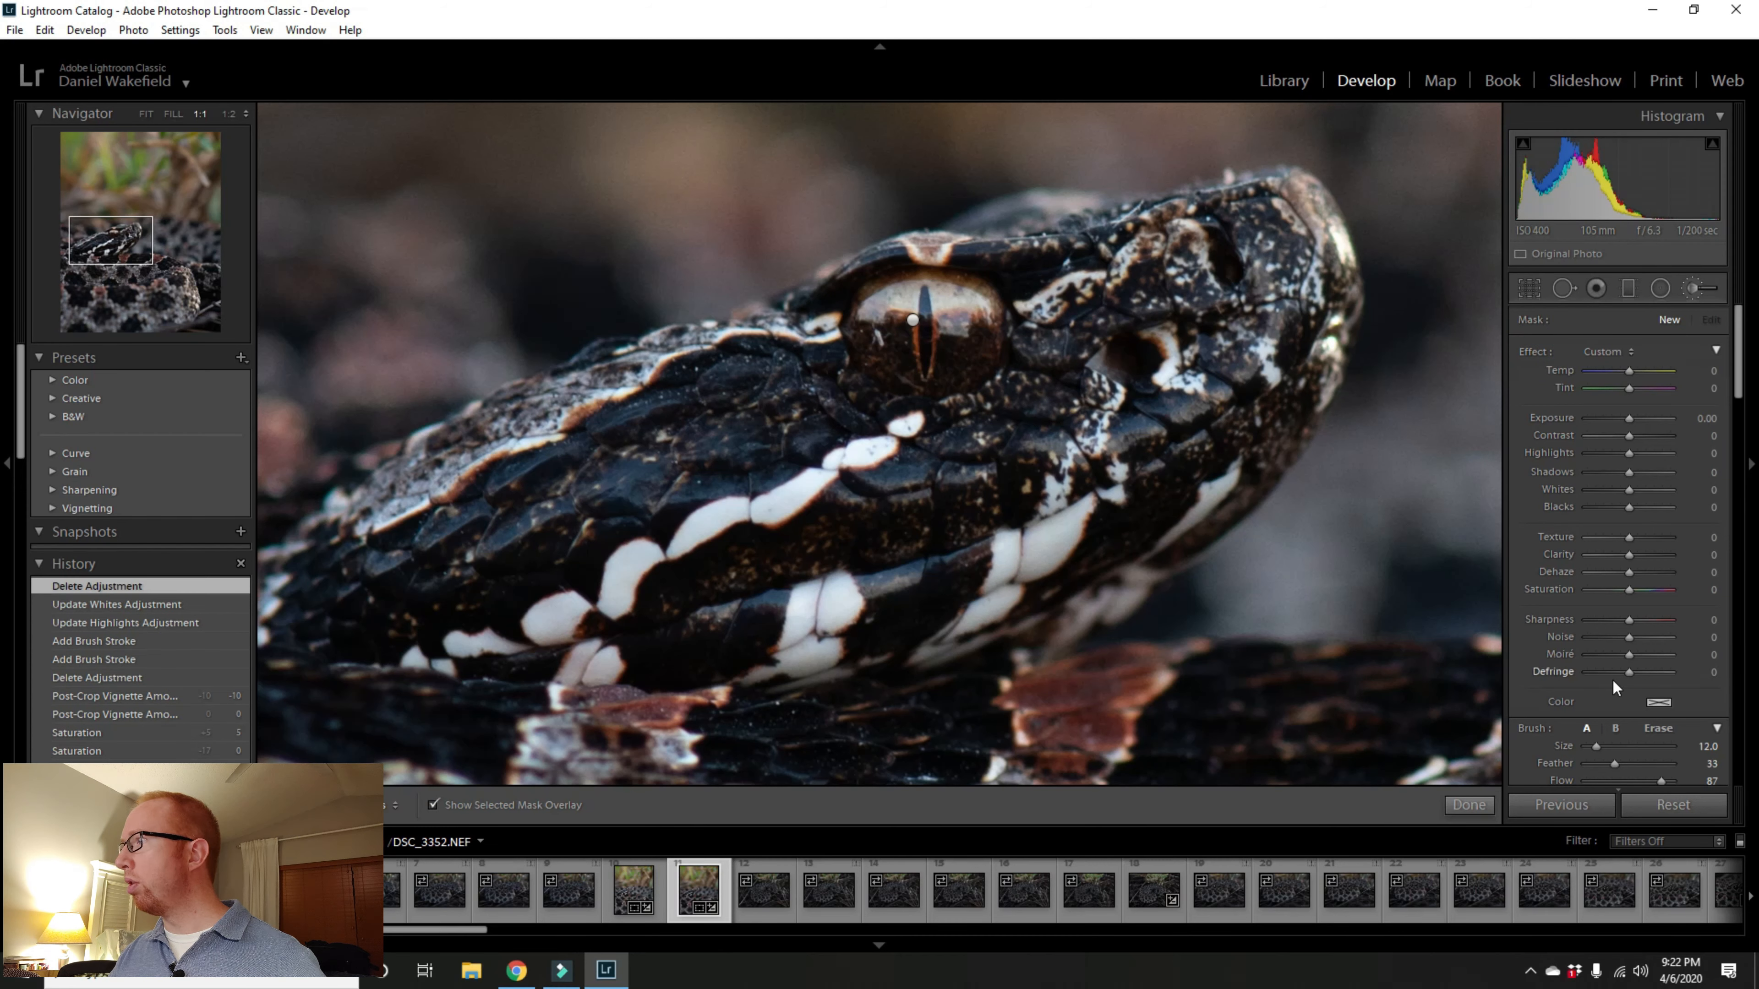
Step: Set the brush size to 12 and feather to 34, trying a lower flow
{"action": "scroll", "coordinate": [1541, 661], "scroll_direction": "down", "scroll_amount": 3}
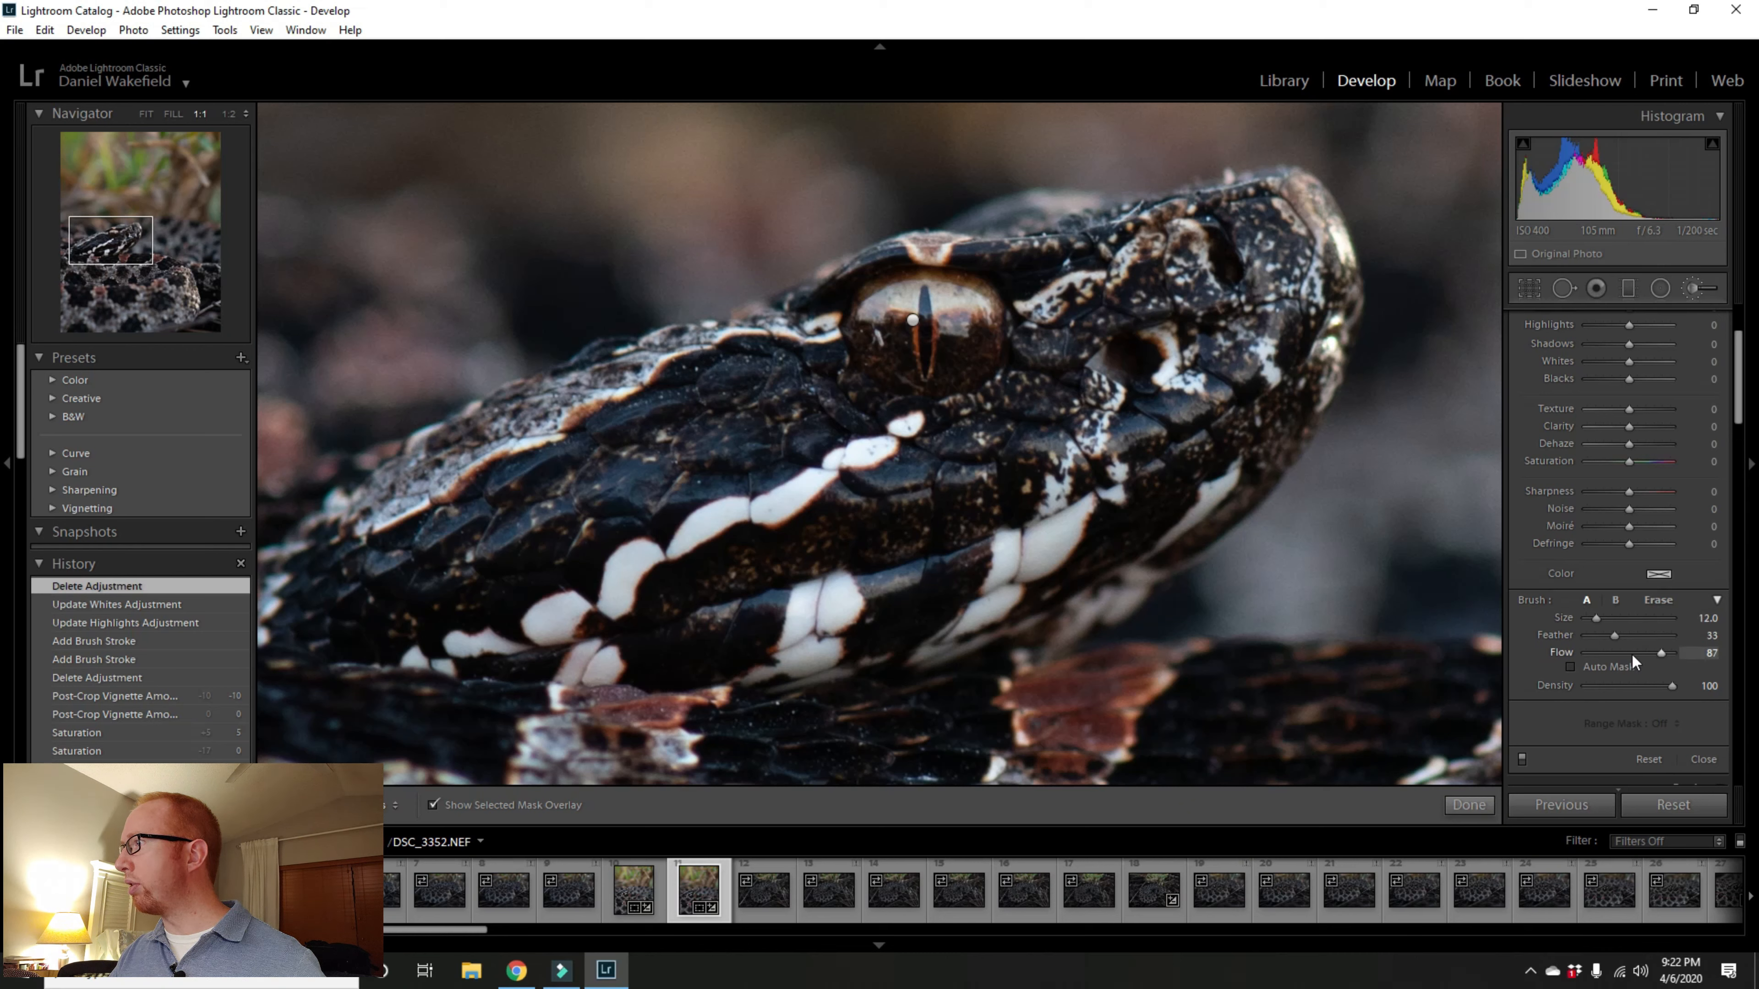
{"action": "mouse_move", "coordinate": [1614, 636]}
{"action": "left_mouse_down"}
{"action": "mouse_move", "coordinate": [1662, 634]}
{"action": "mouse_move", "coordinate": [1616, 641]}
{"action": "left_mouse_up"}
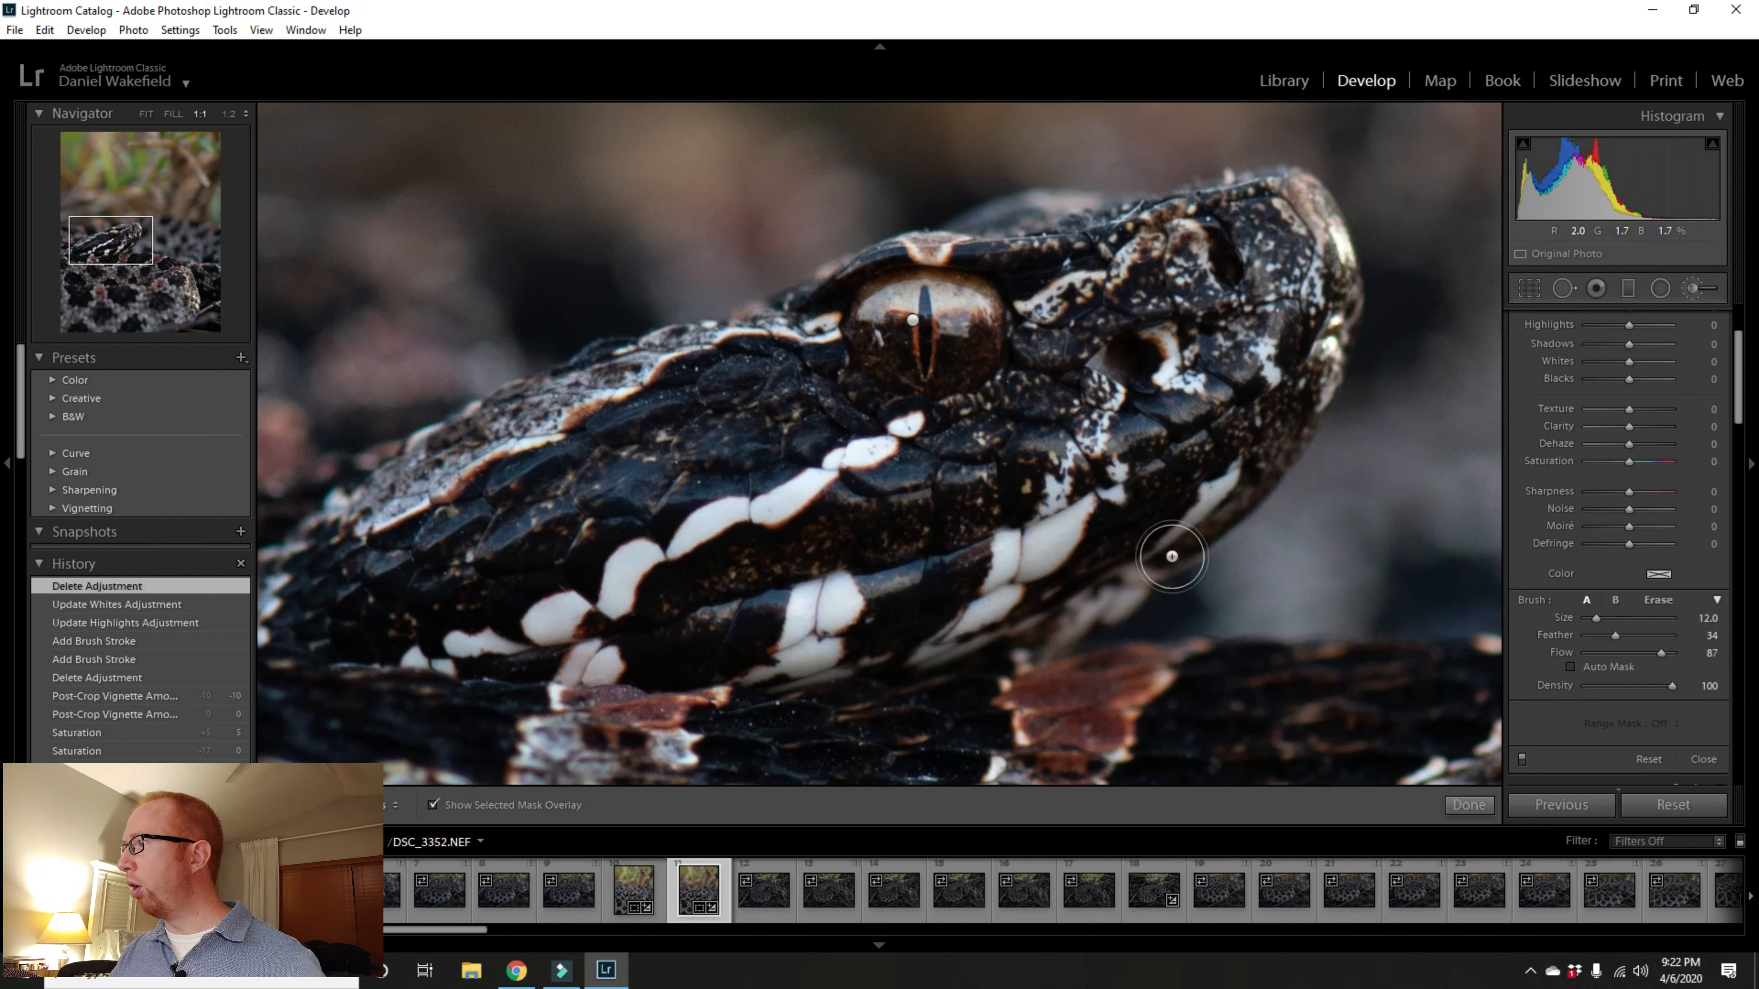
{"action": "left_click_drag", "start_coordinate": [1661, 651], "coordinate": [1632, 654]}
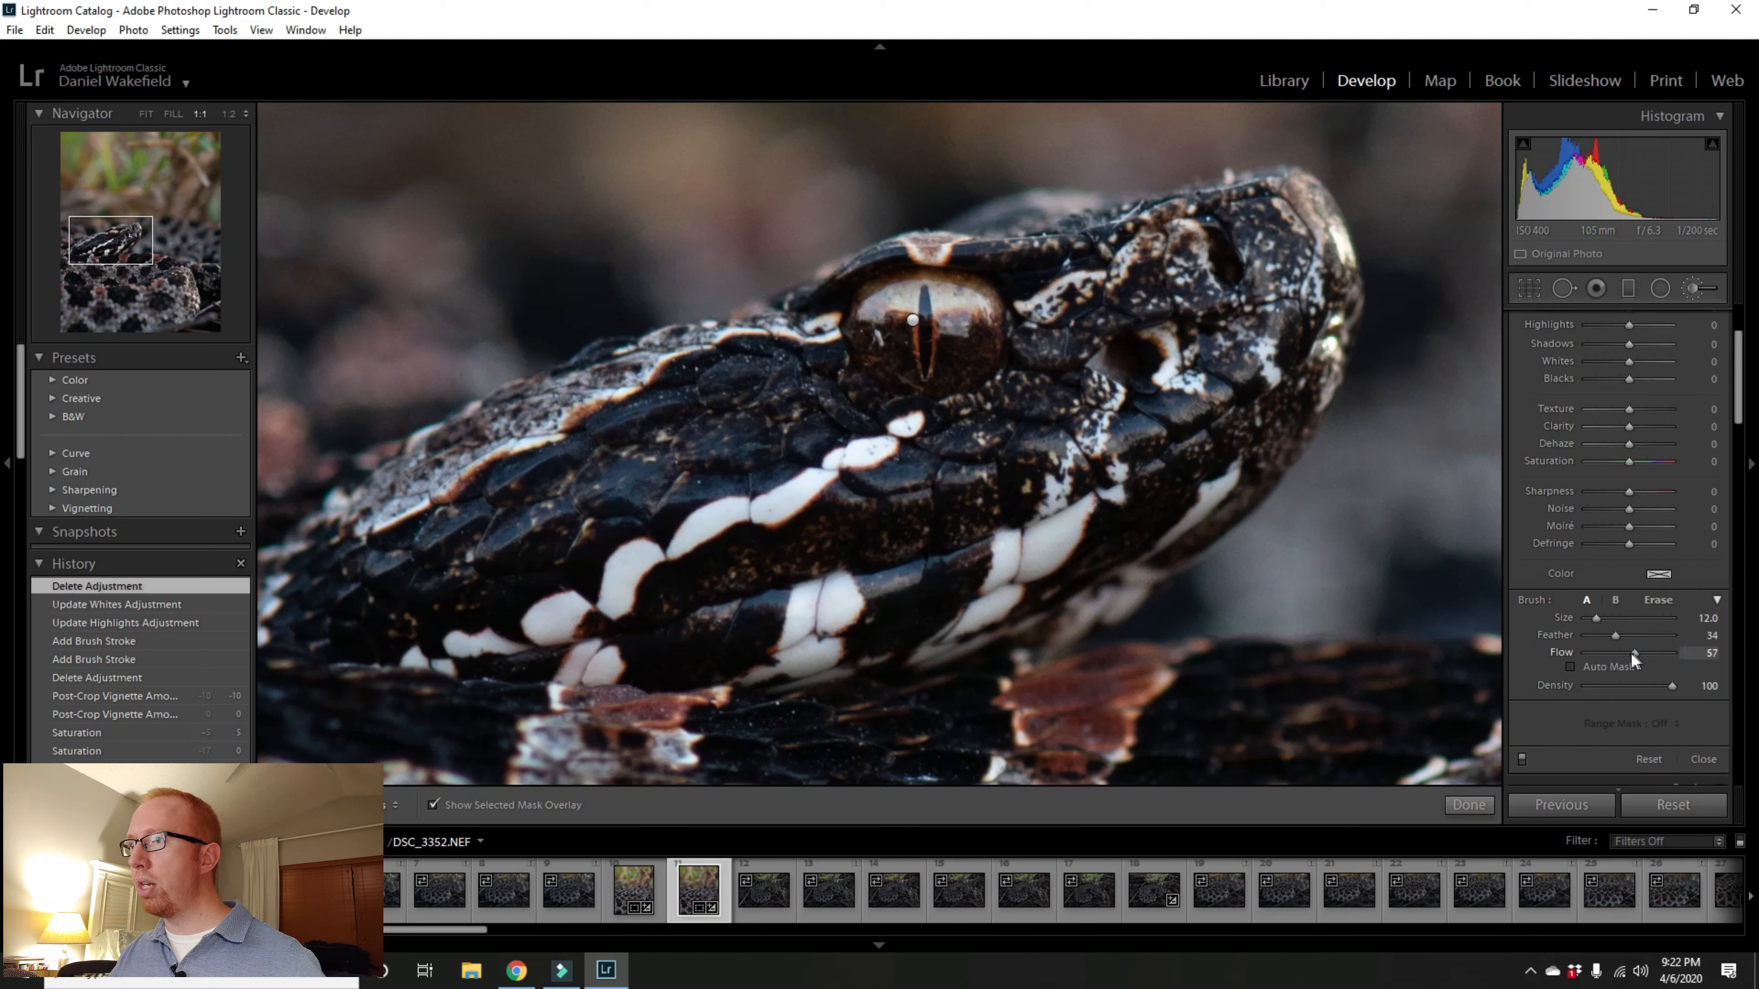
Step: Paint the new mask over the snake's whole head, enlarging the brush to size 21
{"action": "mouse_move", "coordinate": [710, 526]}
{"action": "left_mouse_down"}
{"action": "mouse_move", "coordinate": [854, 483]}
{"action": "mouse_move", "coordinate": [1025, 485]}
{"action": "left_mouse_up"}
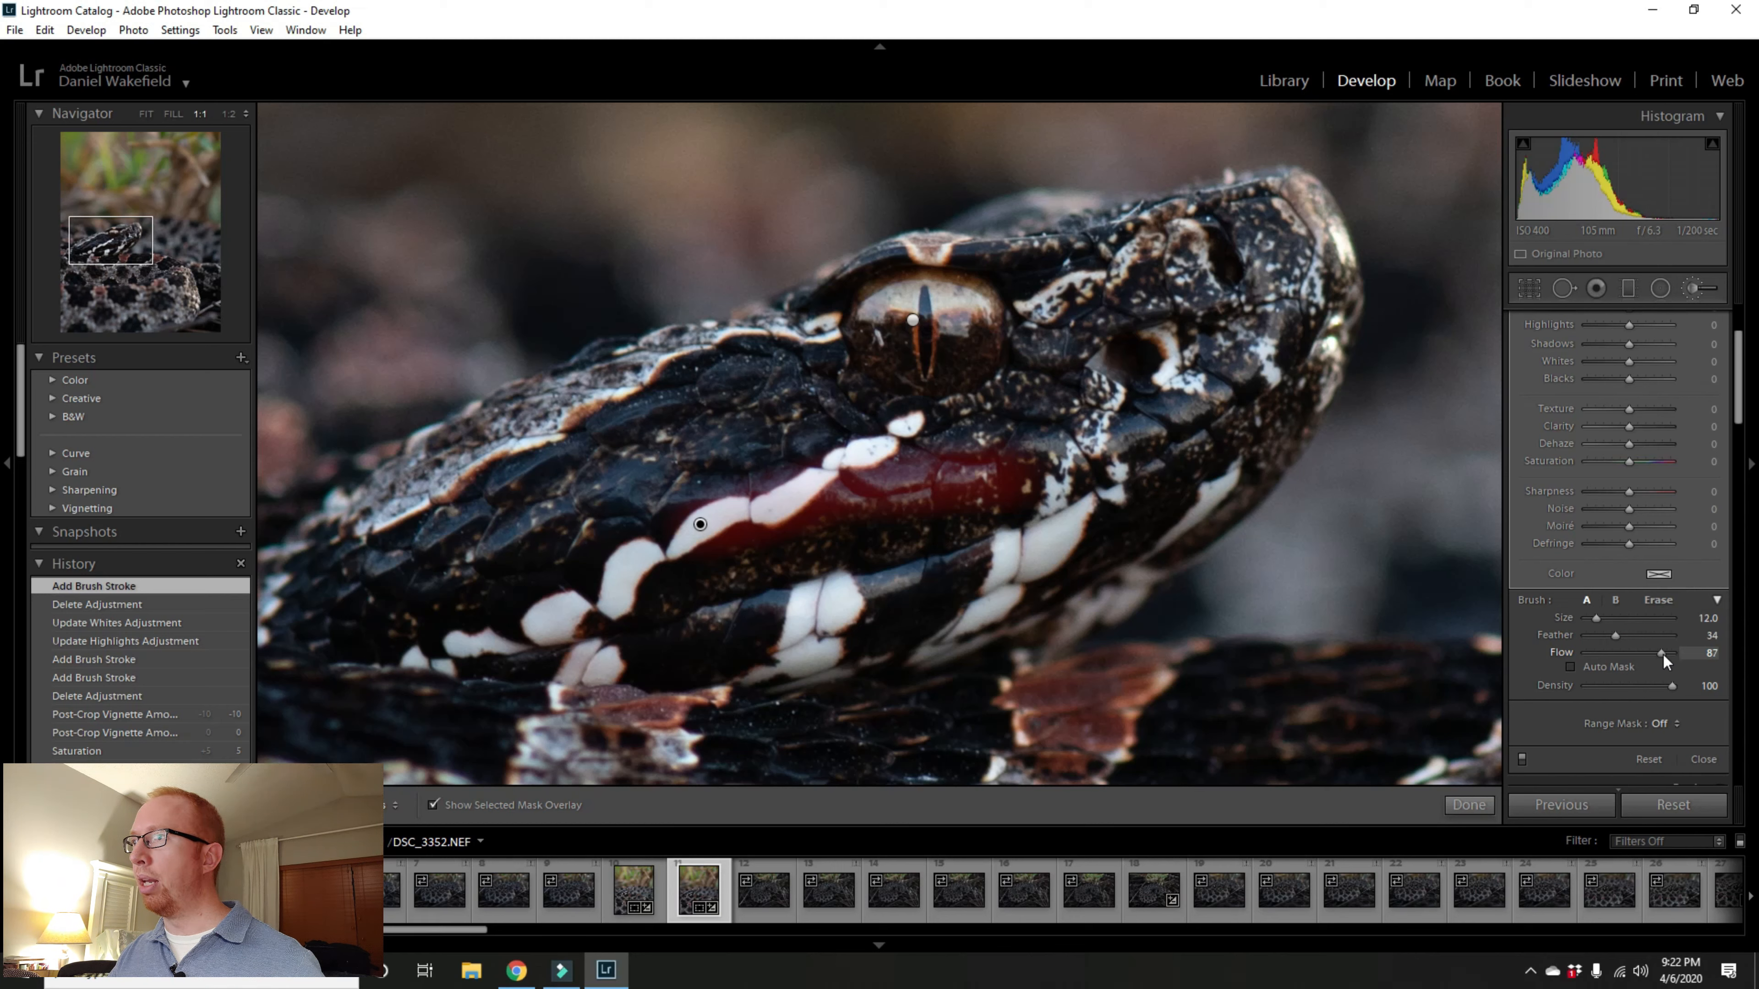
{"action": "mouse_move", "coordinate": [651, 468]}
{"action": "left_mouse_down"}
{"action": "mouse_move", "coordinate": [603, 461]}
{"action": "mouse_move", "coordinate": [921, 364]}
{"action": "mouse_move", "coordinate": [1239, 302]}
{"action": "left_mouse_up"}
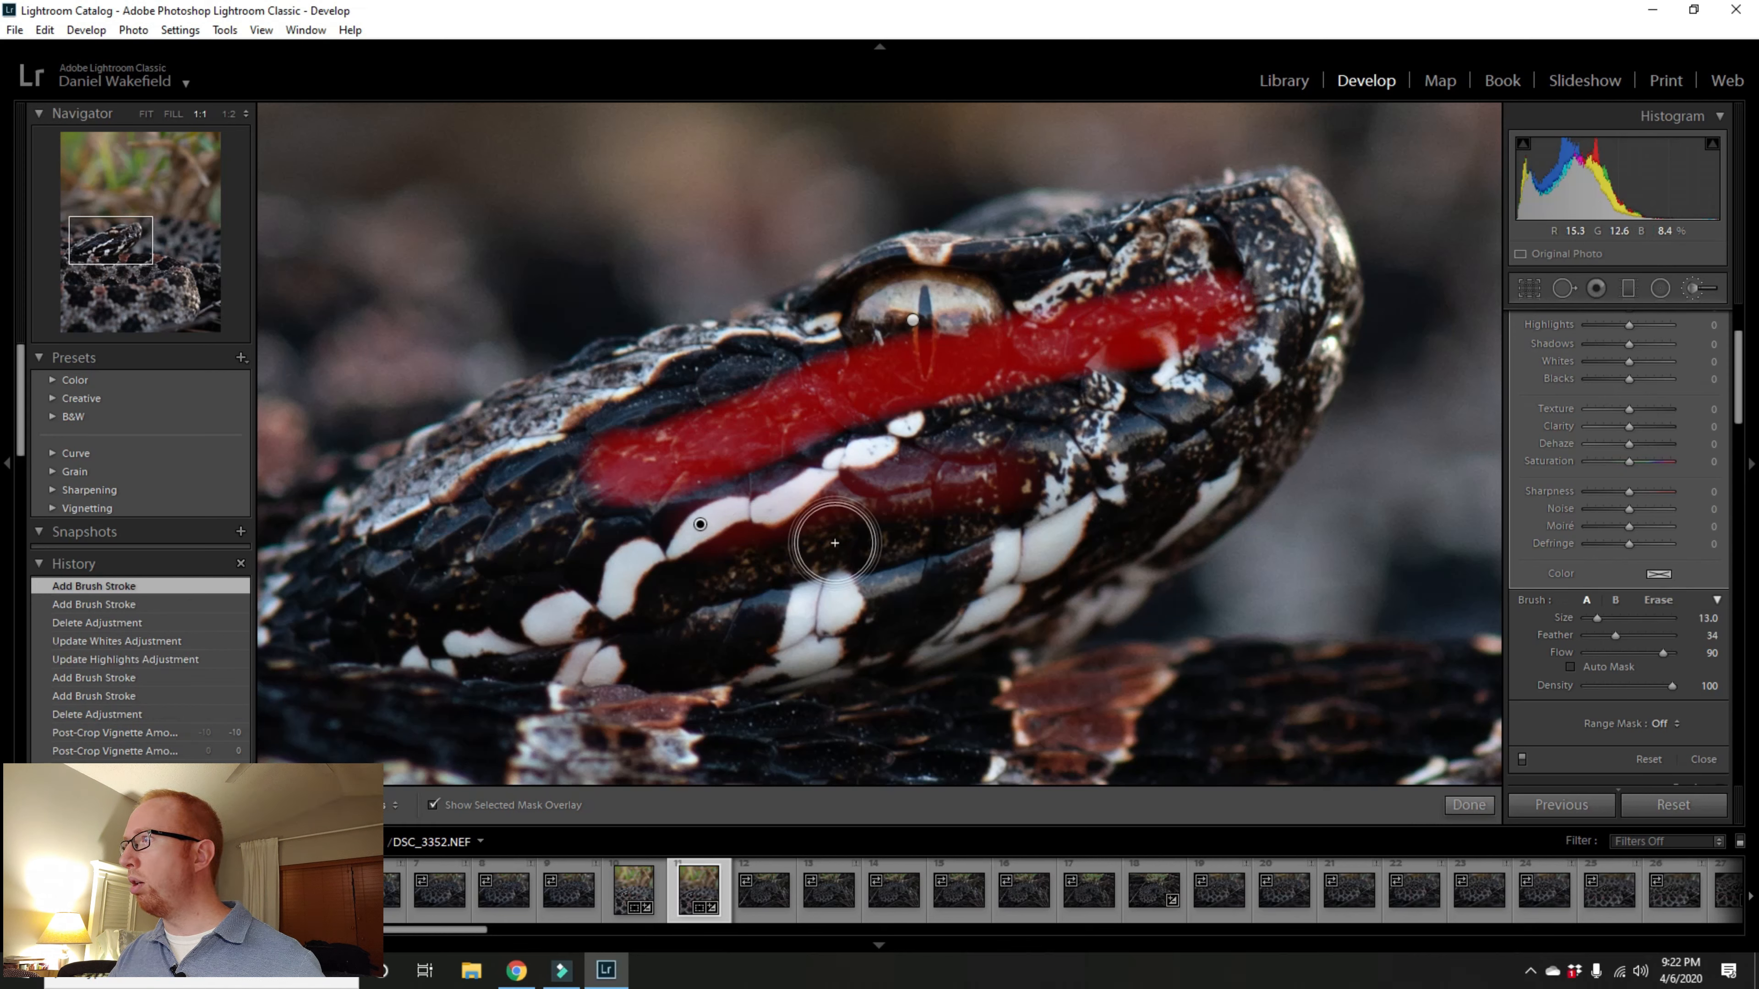
{"action": "scroll", "coordinate": [838, 543], "scroll_direction": "up", "scroll_amount": 4}
{"action": "scroll", "coordinate": [838, 543], "scroll_direction": "up", "scroll_amount": 1}
{"action": "mouse_move", "coordinate": [838, 543]}
{"action": "left_mouse_down"}
{"action": "mouse_move", "coordinate": [946, 524]}
{"action": "mouse_move", "coordinate": [1110, 454]}
{"action": "mouse_move", "coordinate": [1221, 368]}
{"action": "mouse_move", "coordinate": [1248, 273]}
{"action": "mouse_move", "coordinate": [903, 305]}
{"action": "mouse_move", "coordinate": [741, 391]}
{"action": "mouse_move", "coordinate": [598, 421]}
{"action": "mouse_move", "coordinate": [445, 530]}
{"action": "mouse_move", "coordinate": [869, 447]}
{"action": "mouse_move", "coordinate": [1064, 374]}
{"action": "mouse_move", "coordinate": [1028, 360]}
{"action": "mouse_move", "coordinate": [871, 411]}
{"action": "mouse_move", "coordinate": [1027, 422]}
{"action": "mouse_move", "coordinate": [1077, 465]}
{"action": "left_mouse_up"}
{"action": "mouse_move", "coordinate": [794, 575]}
{"action": "left_mouse_down"}
{"action": "mouse_move", "coordinate": [545, 611]}
{"action": "mouse_move", "coordinate": [477, 601]}
{"action": "mouse_move", "coordinate": [518, 589]}
{"action": "mouse_move", "coordinate": [397, 588]}
{"action": "left_mouse_up"}
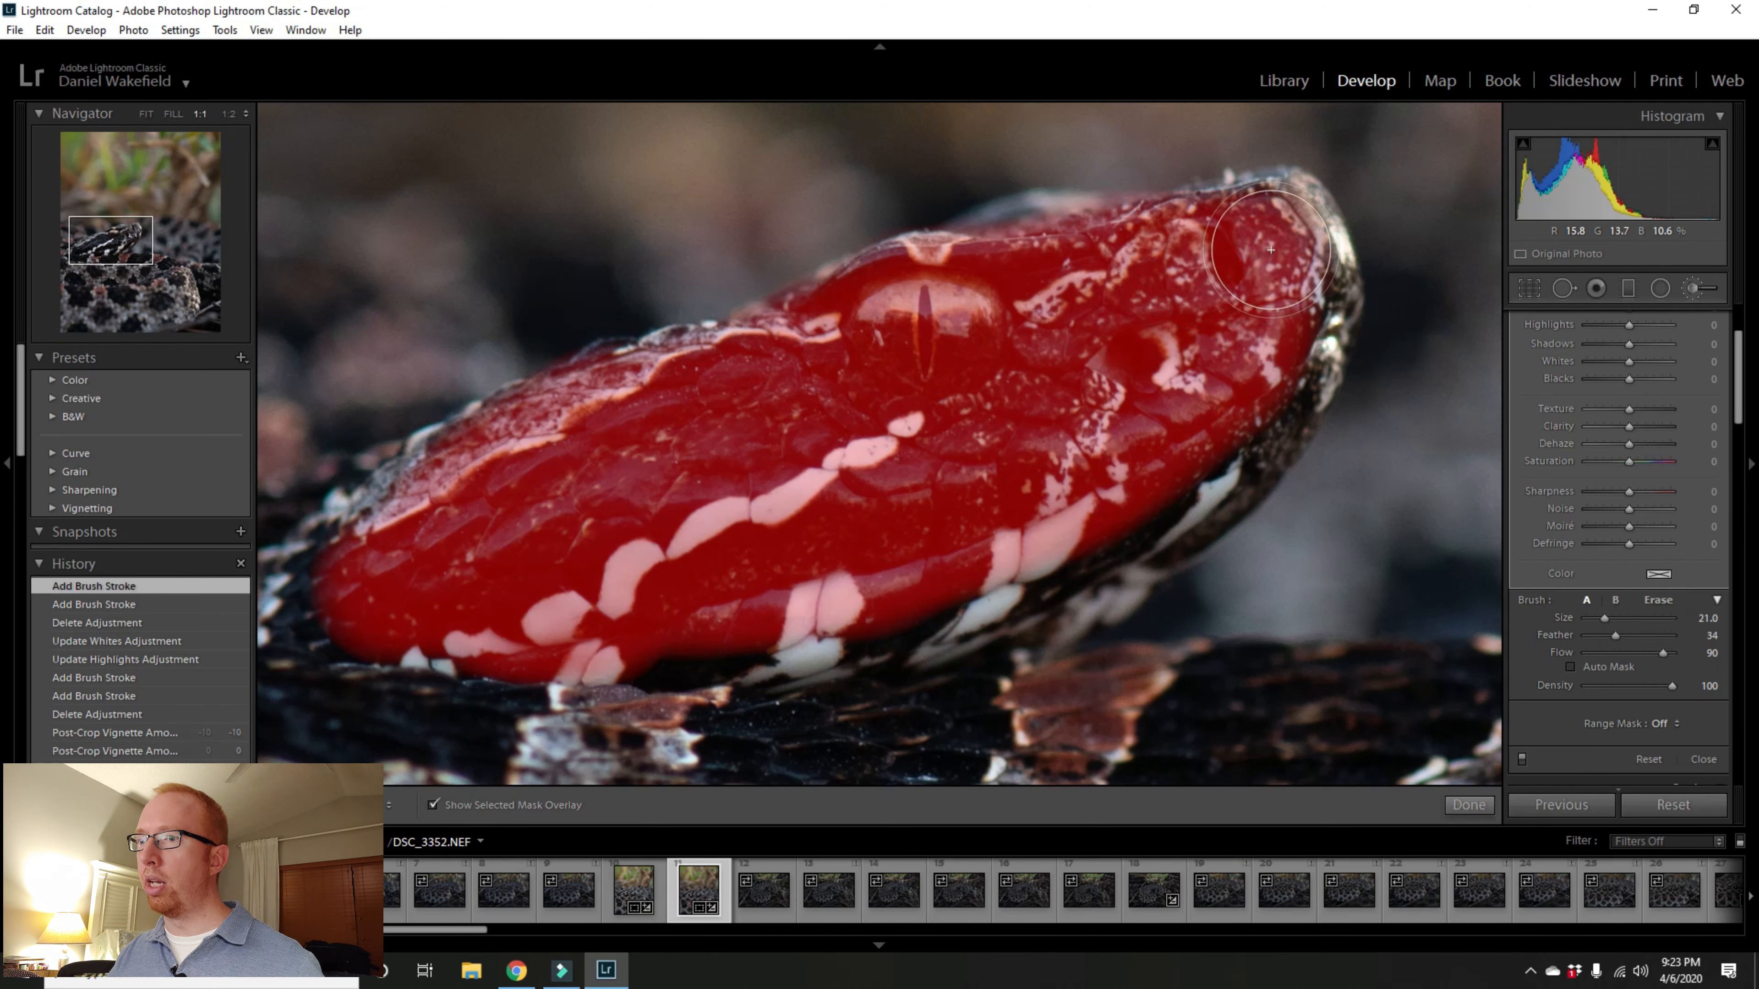
{"action": "left_click_drag", "start_coordinate": [1237, 389], "coordinate": [1187, 426]}
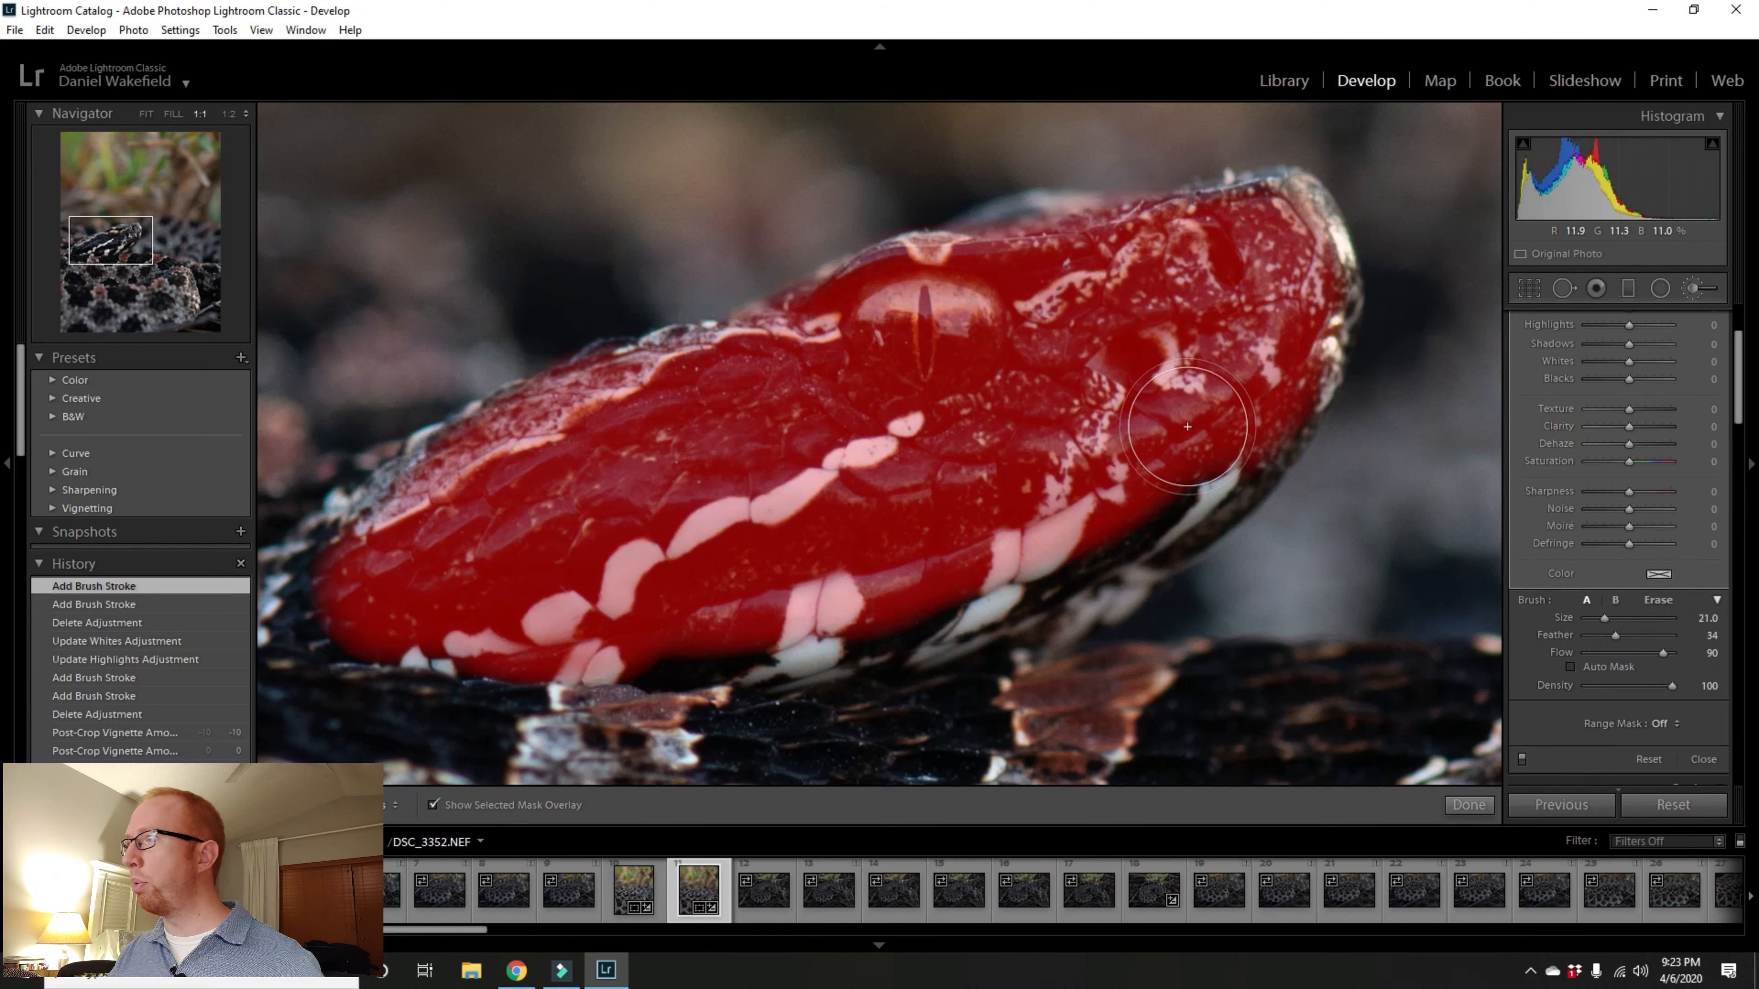
Step: Hide the mask overlay and set the head mask's Sharpness to 26
{"action": "left_click", "coordinate": [433, 806]}
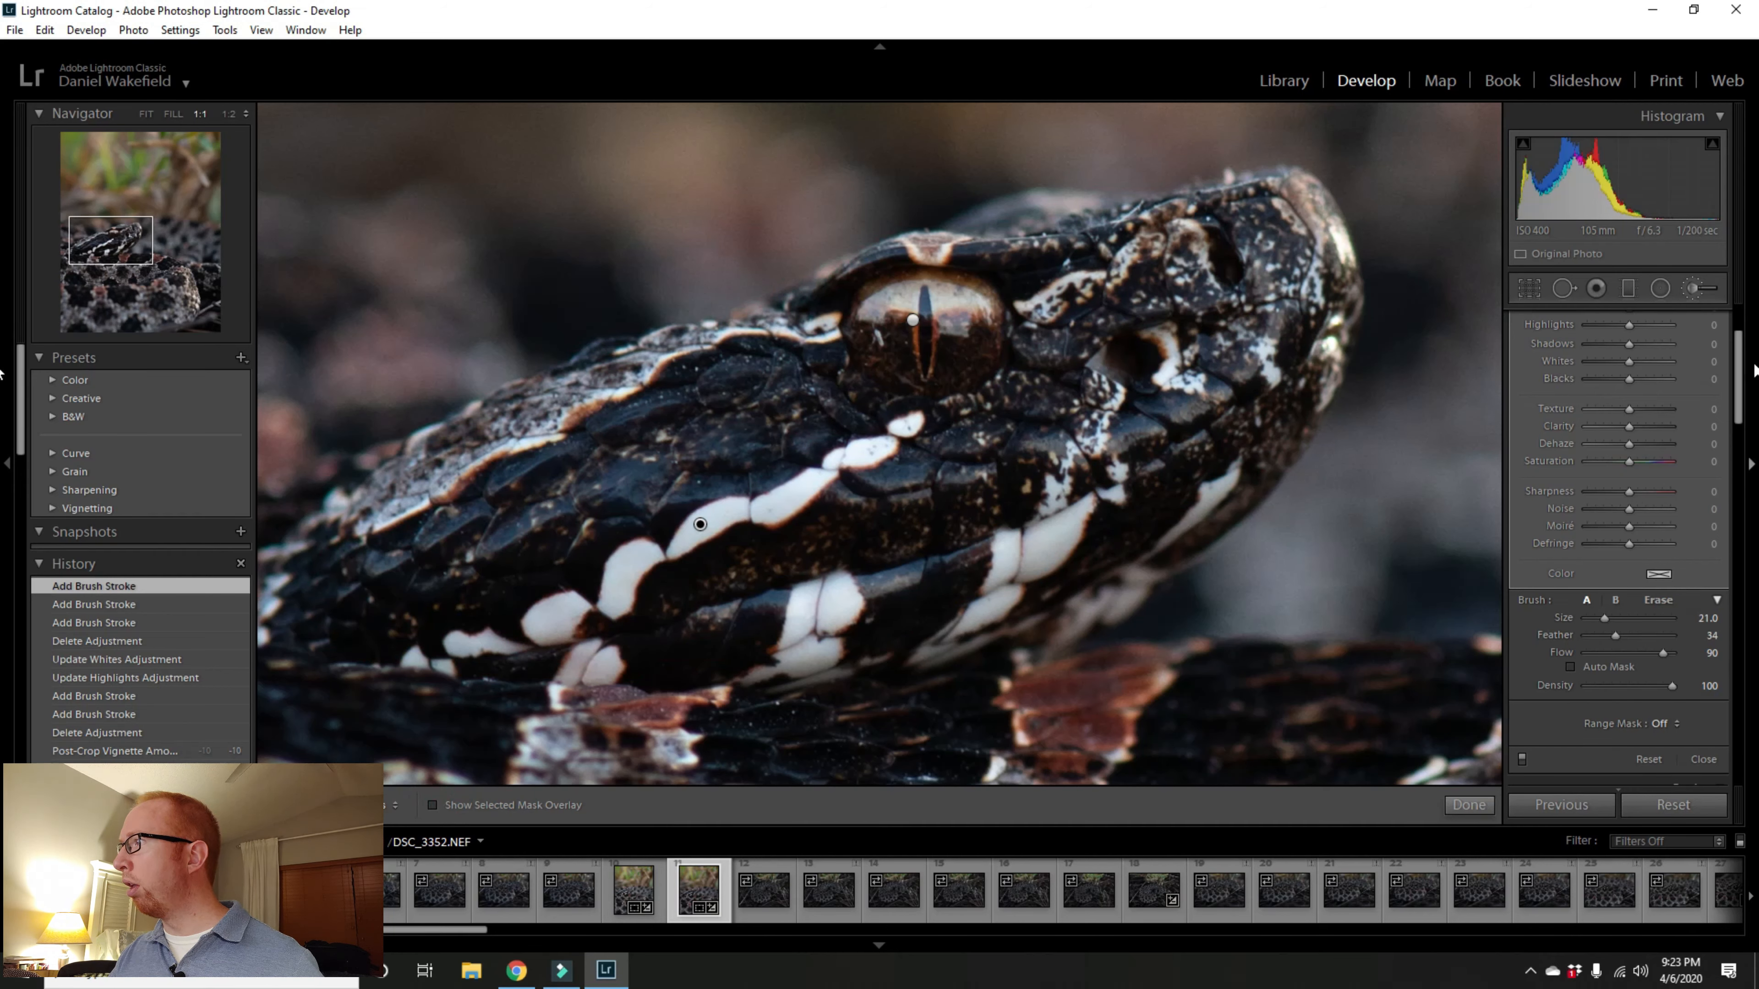
{"action": "left_click_drag", "start_coordinate": [1744, 365], "coordinate": [1744, 346]}
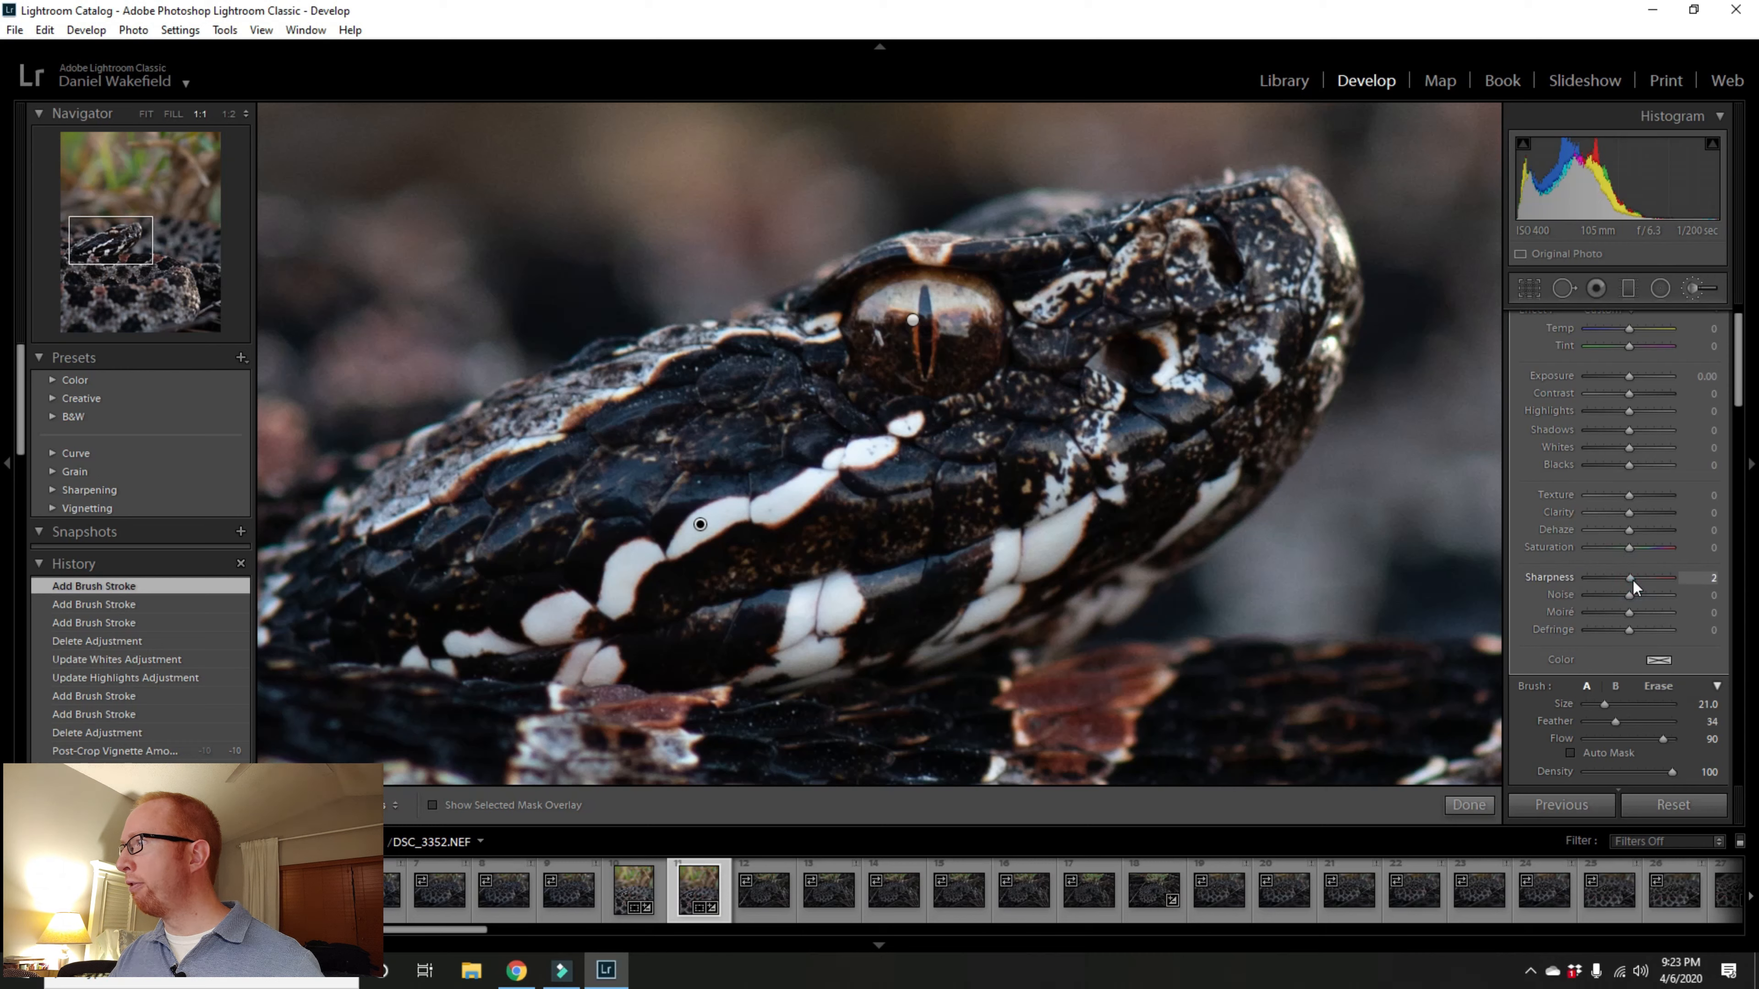
{"action": "left_click_drag", "start_coordinate": [1638, 578], "coordinate": [1642, 578]}
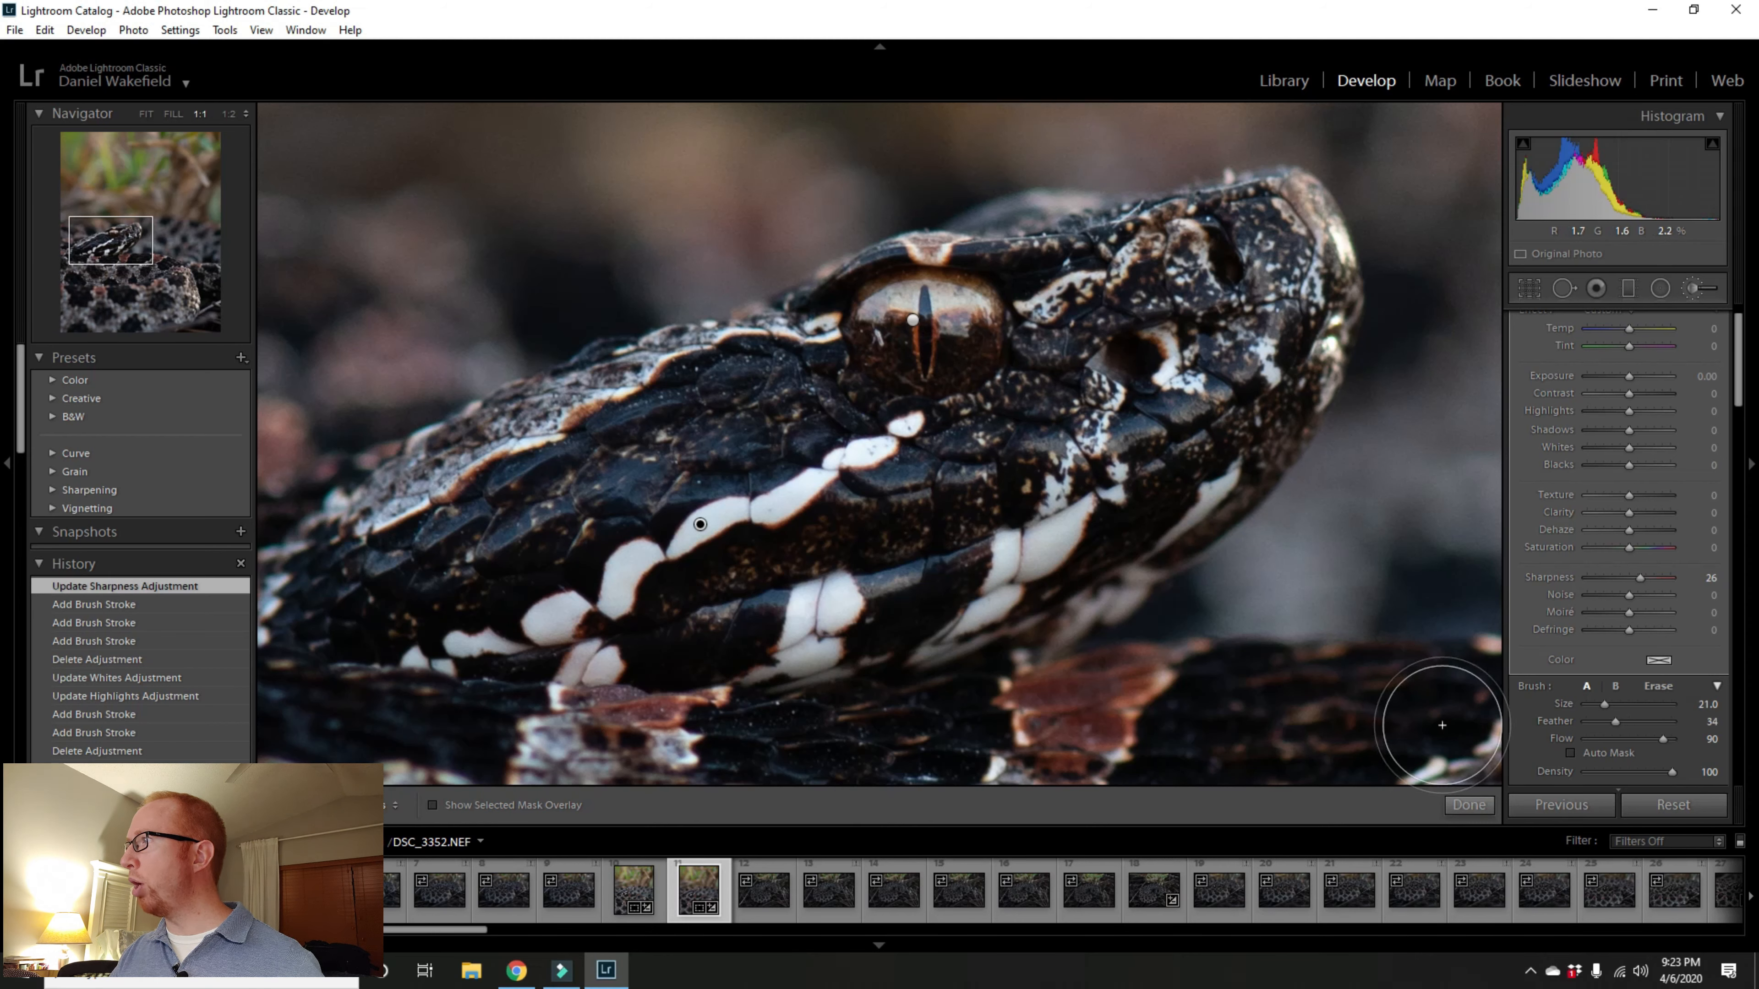
Step: Set the head mask's Exposure to 0.20, fit the photo in view, and close the brush tool
{"action": "left_click", "coordinate": [1628, 378]}
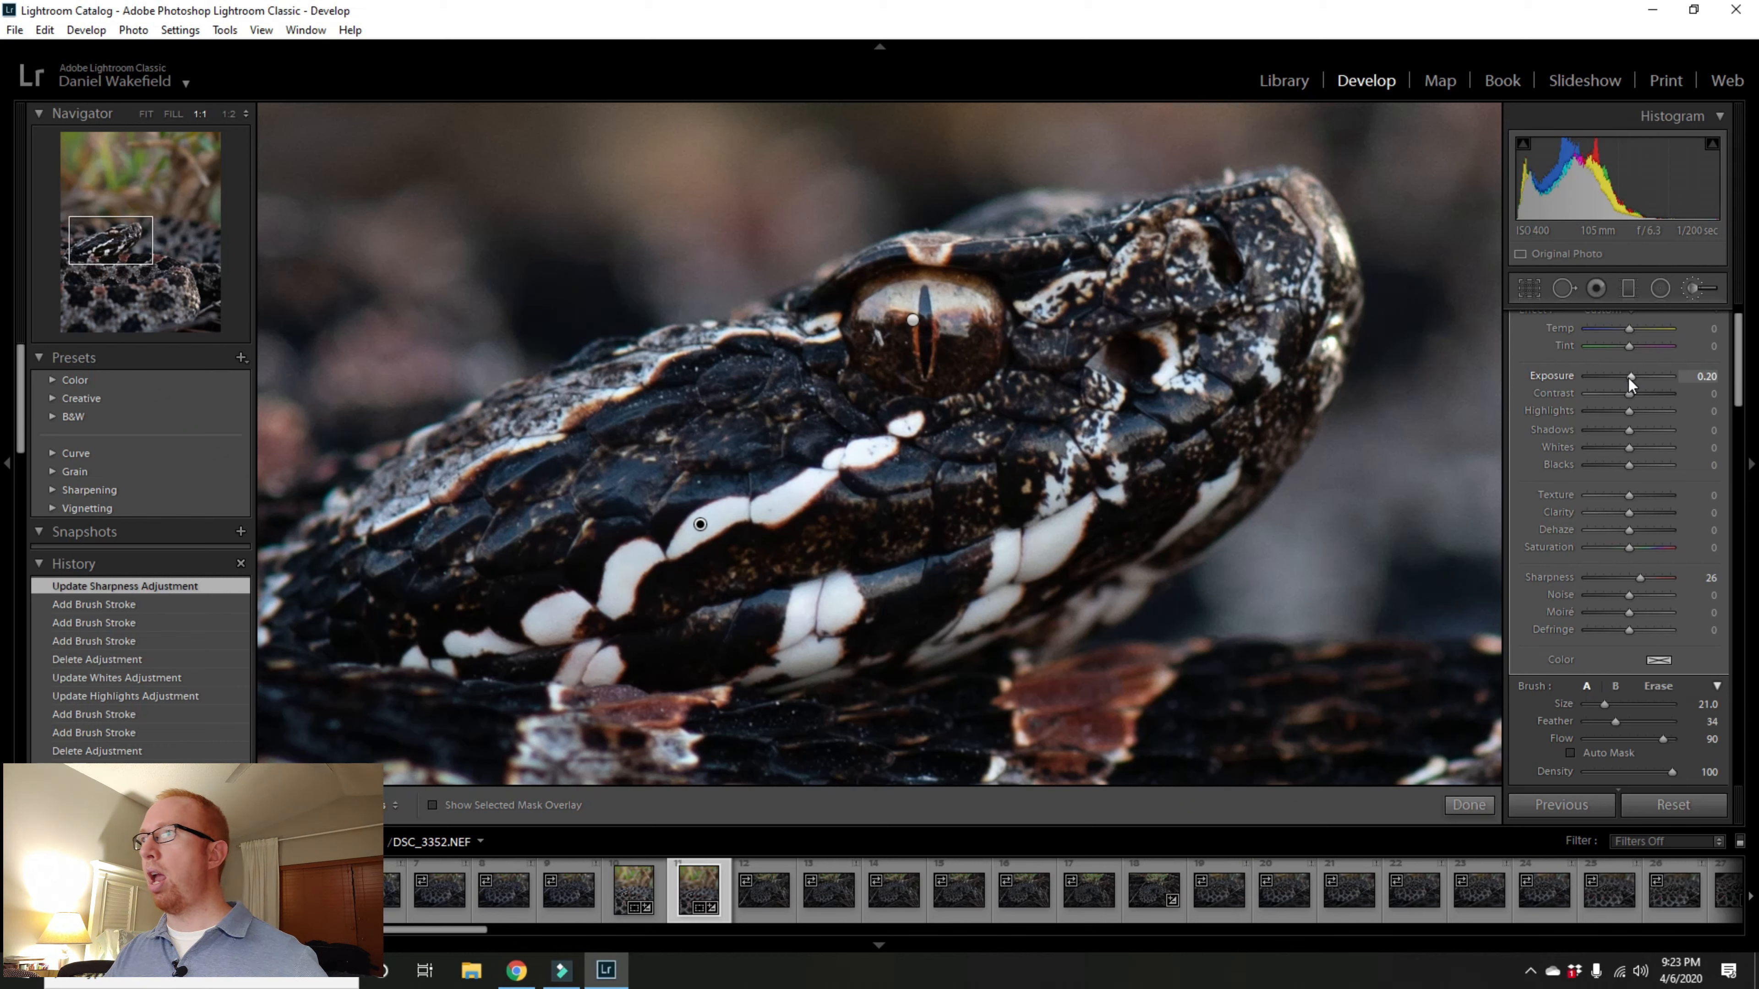
{"action": "key", "text": "Up"}
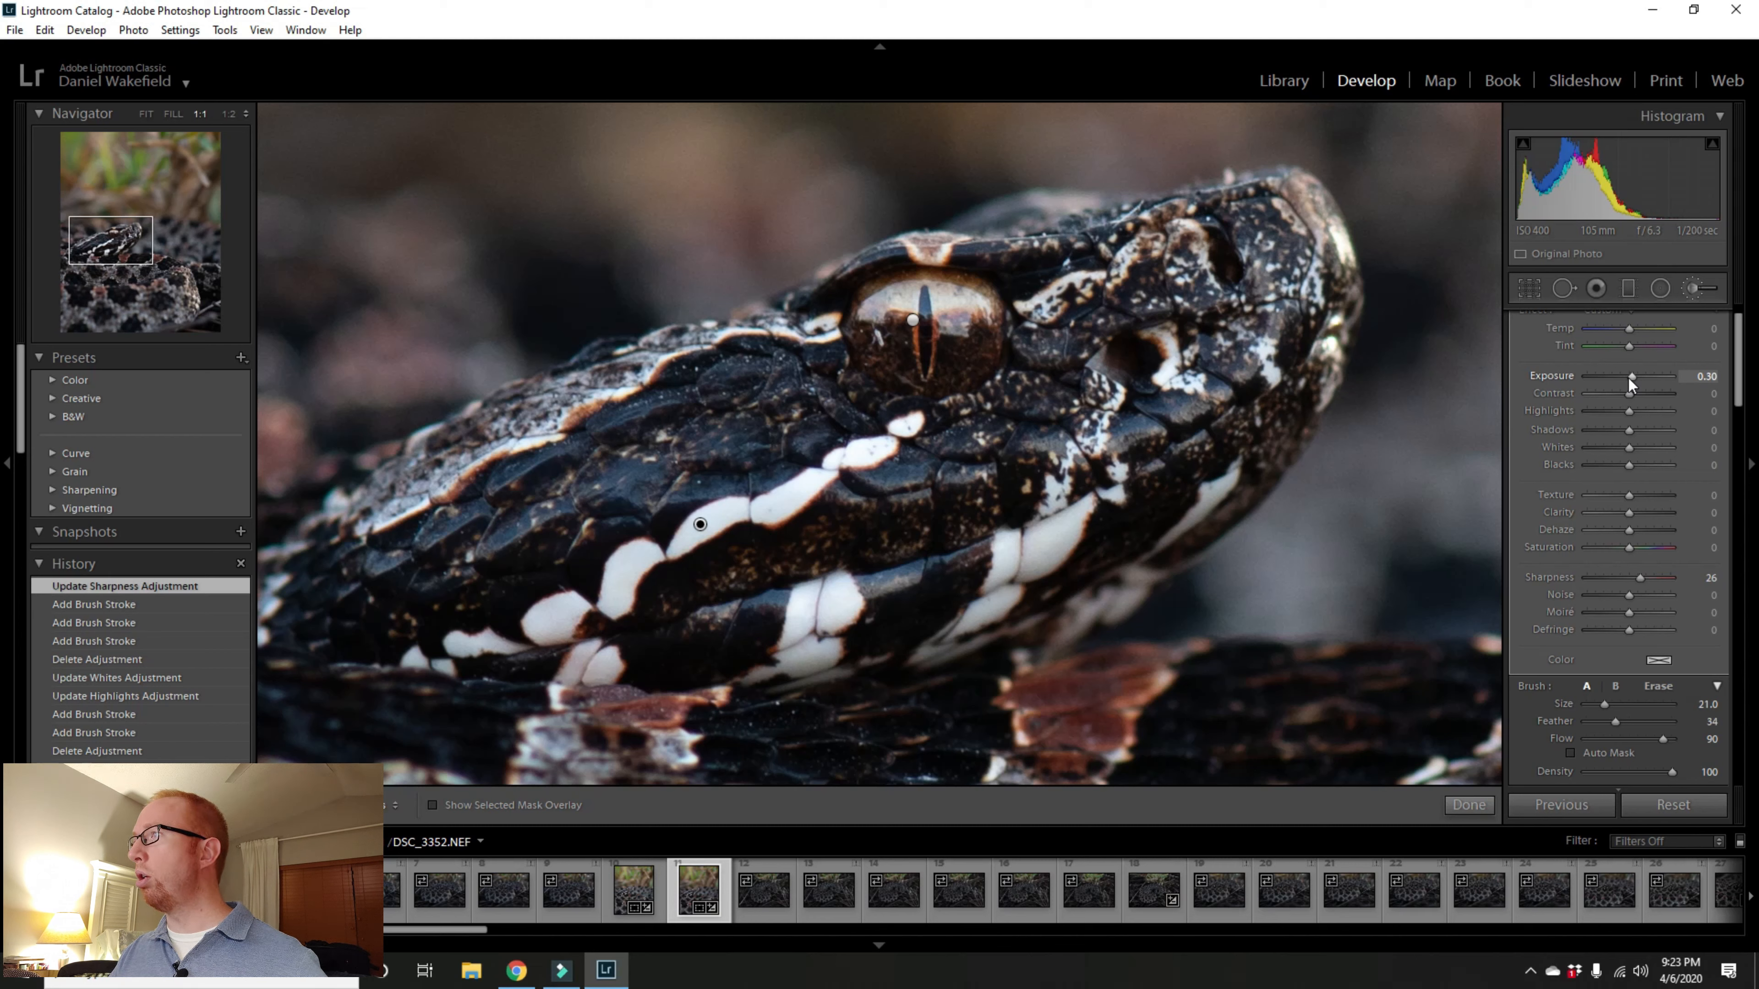
{"action": "left_click", "coordinate": [147, 115]}
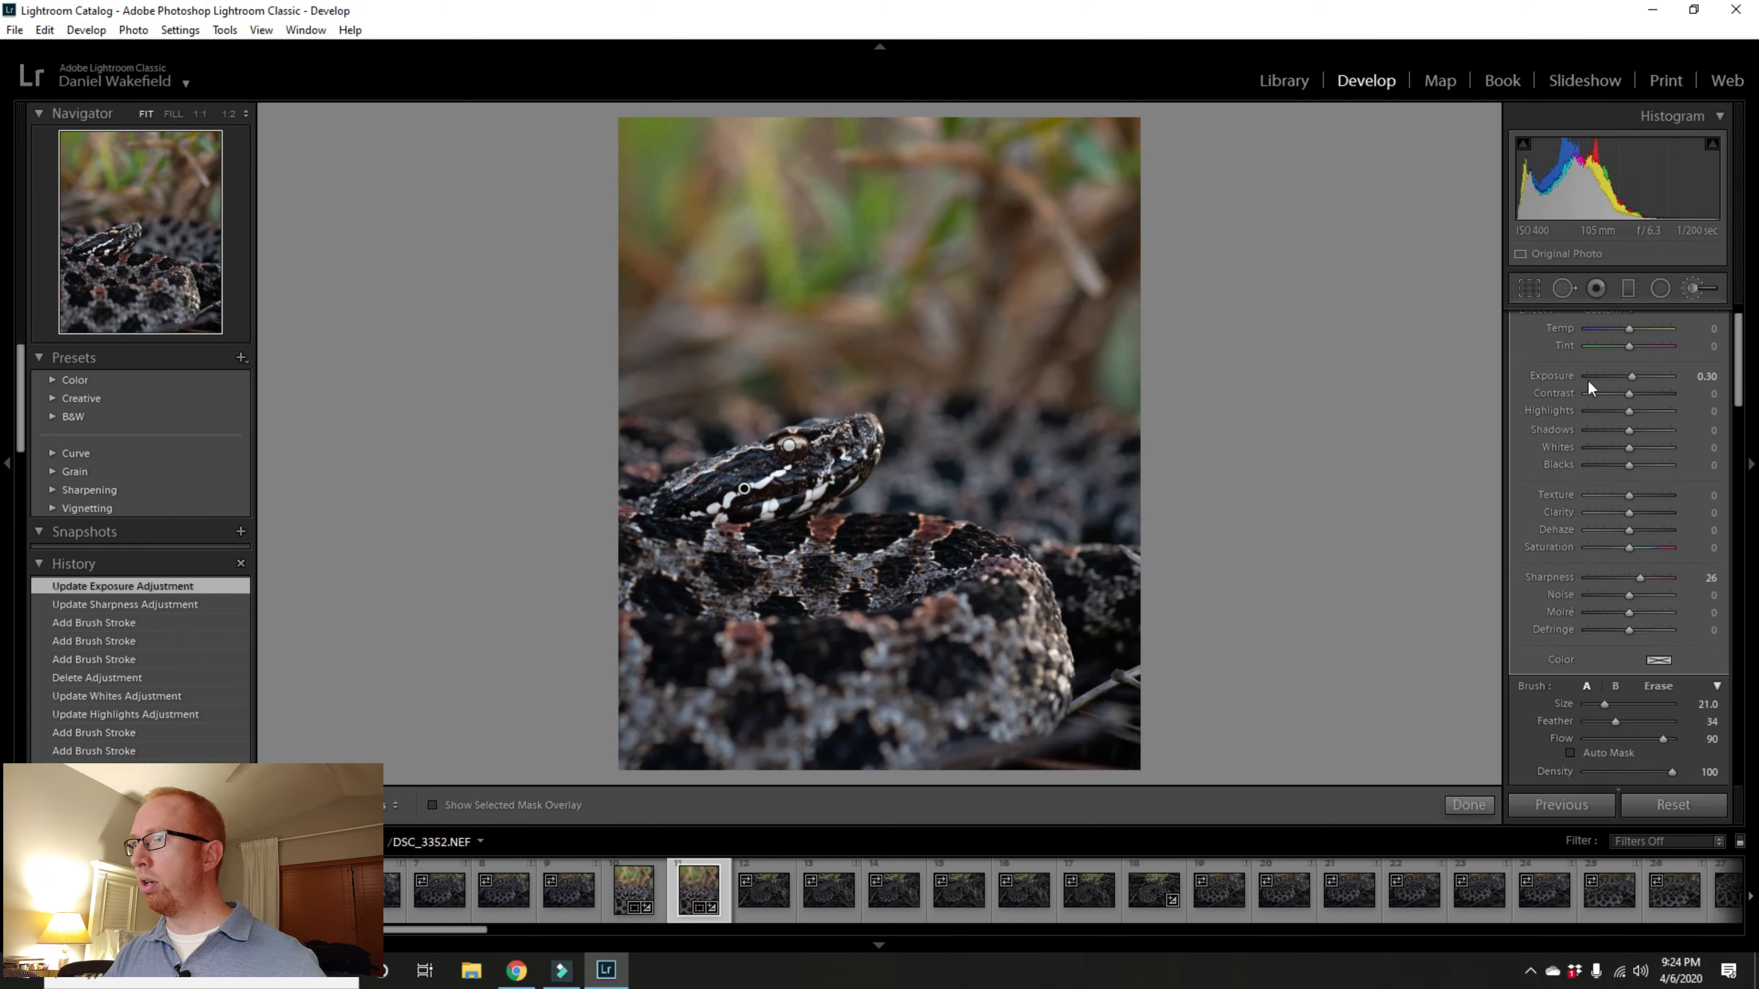
{"action": "left_click", "coordinate": [1632, 376]}
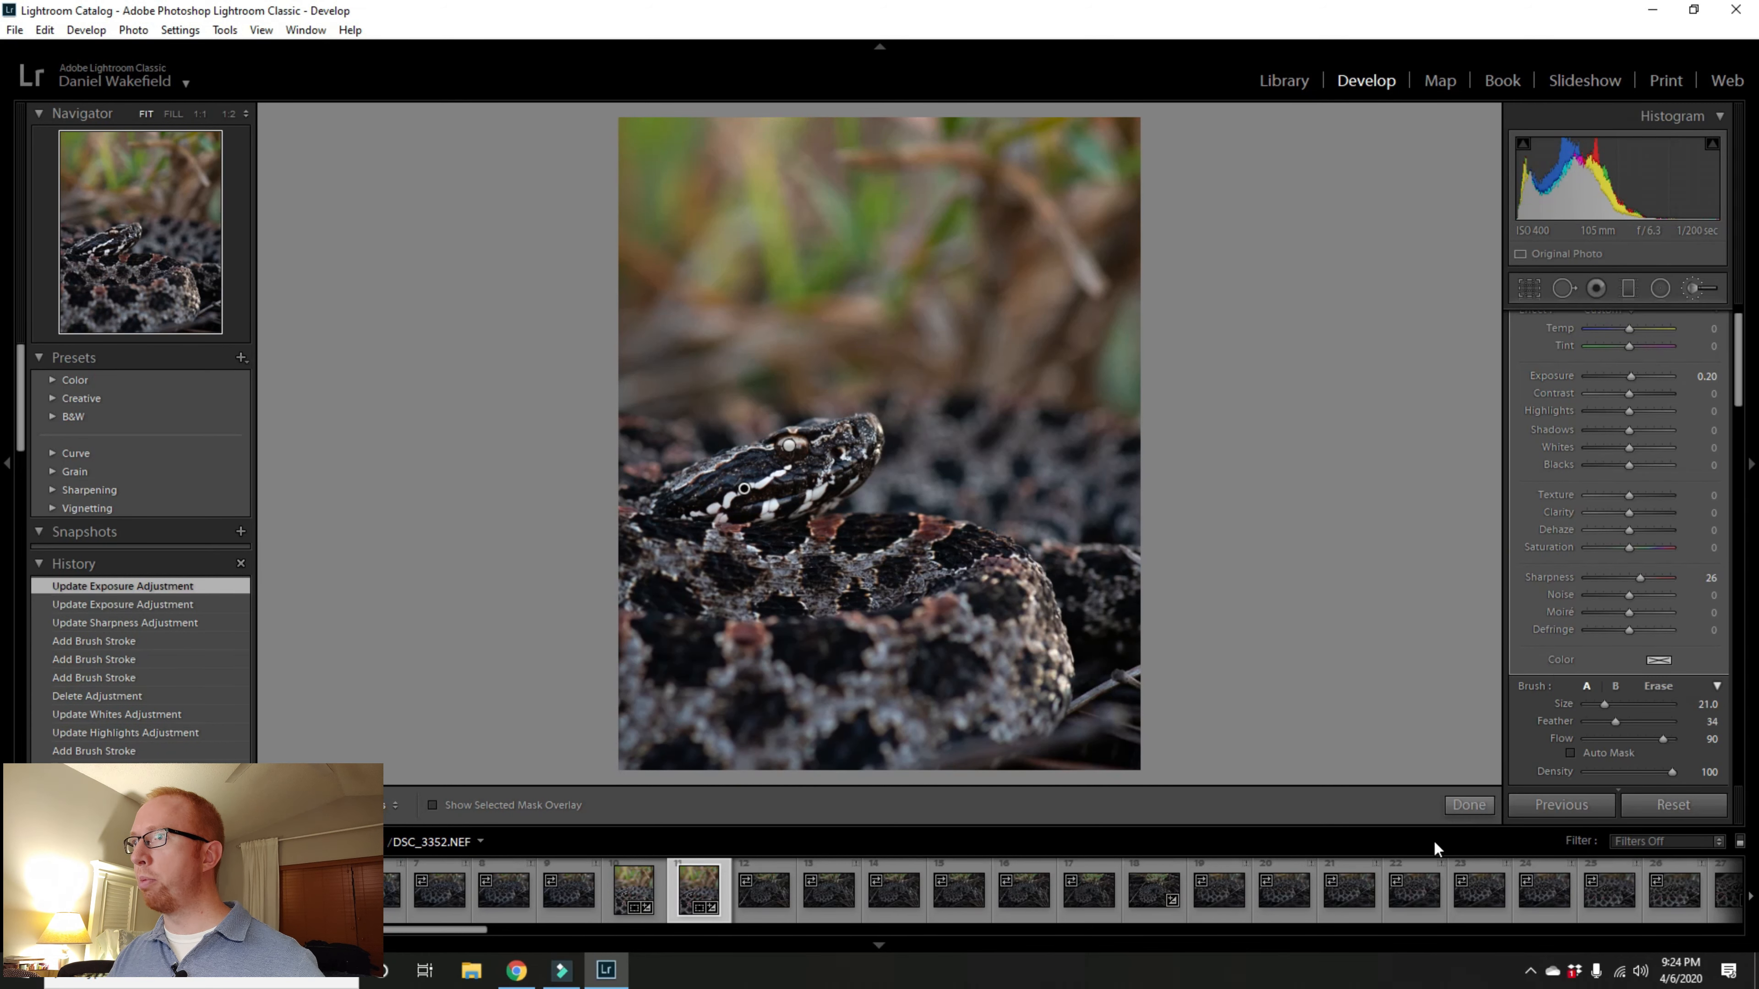
{"action": "left_click", "coordinate": [1486, 809]}
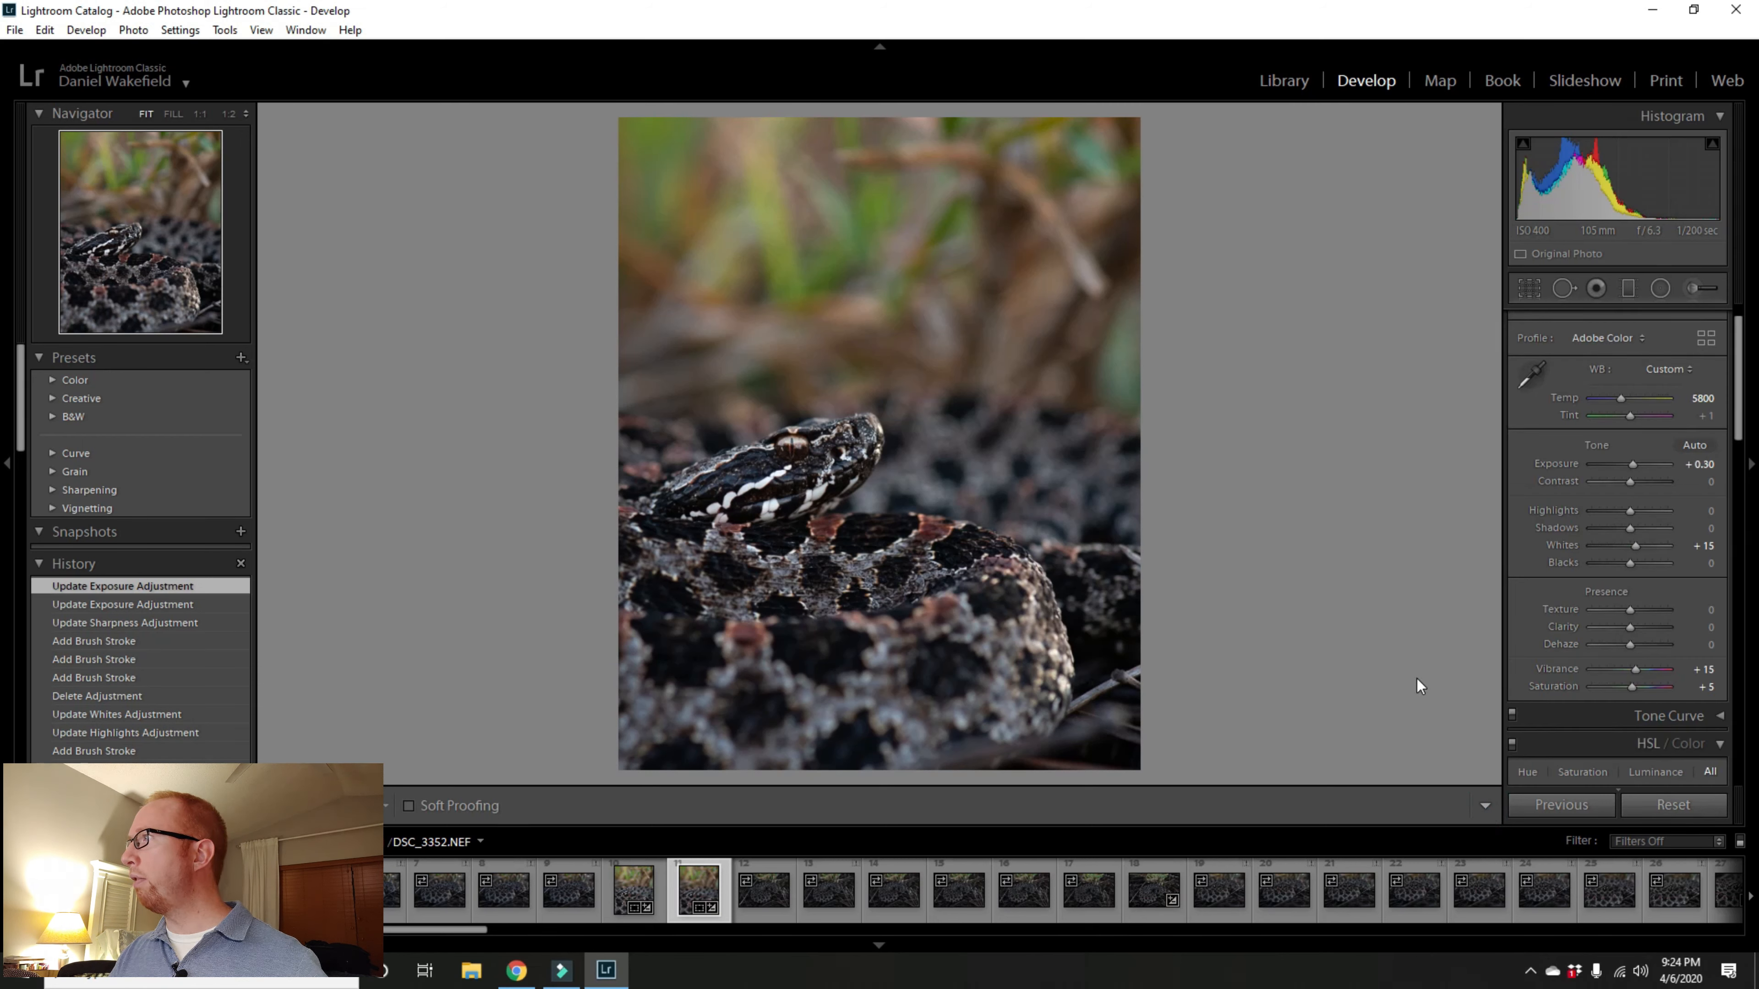
Step: Try a graduated filter over the upper background with Exposure -0.52, then delete it and close the tool
{"action": "left_click", "coordinate": [1627, 288]}
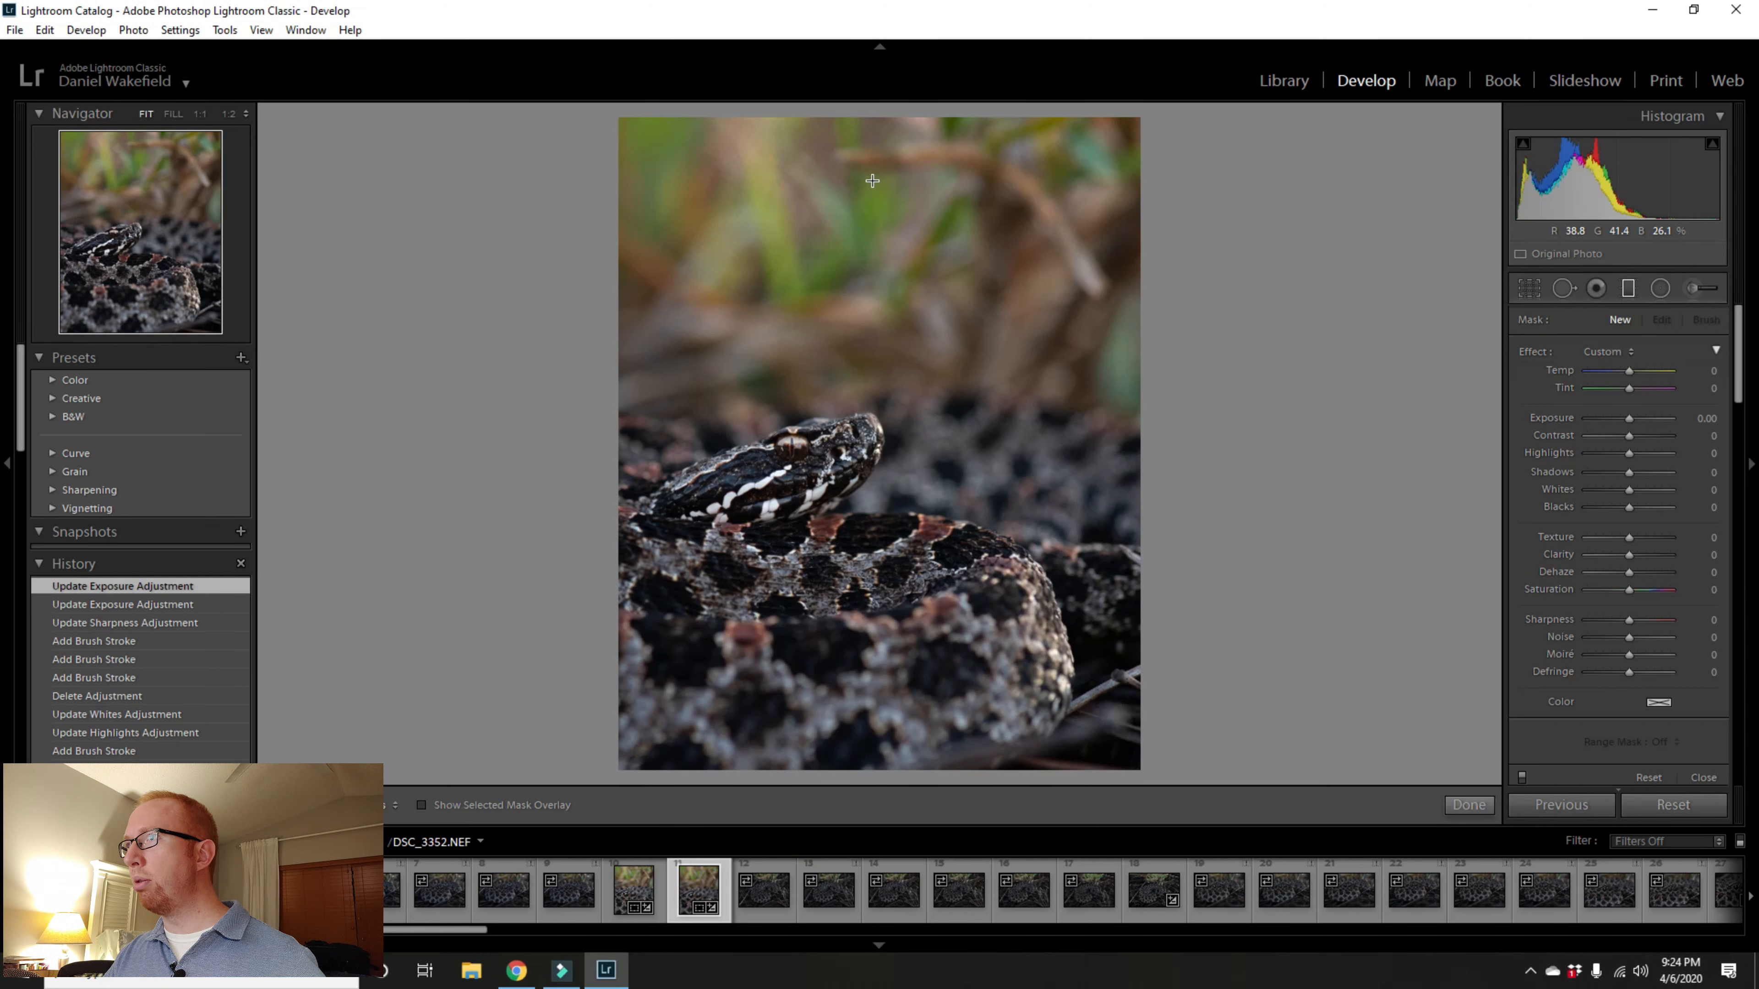
{"action": "left_click_drag", "start_coordinate": [871, 181], "coordinate": [871, 394]}
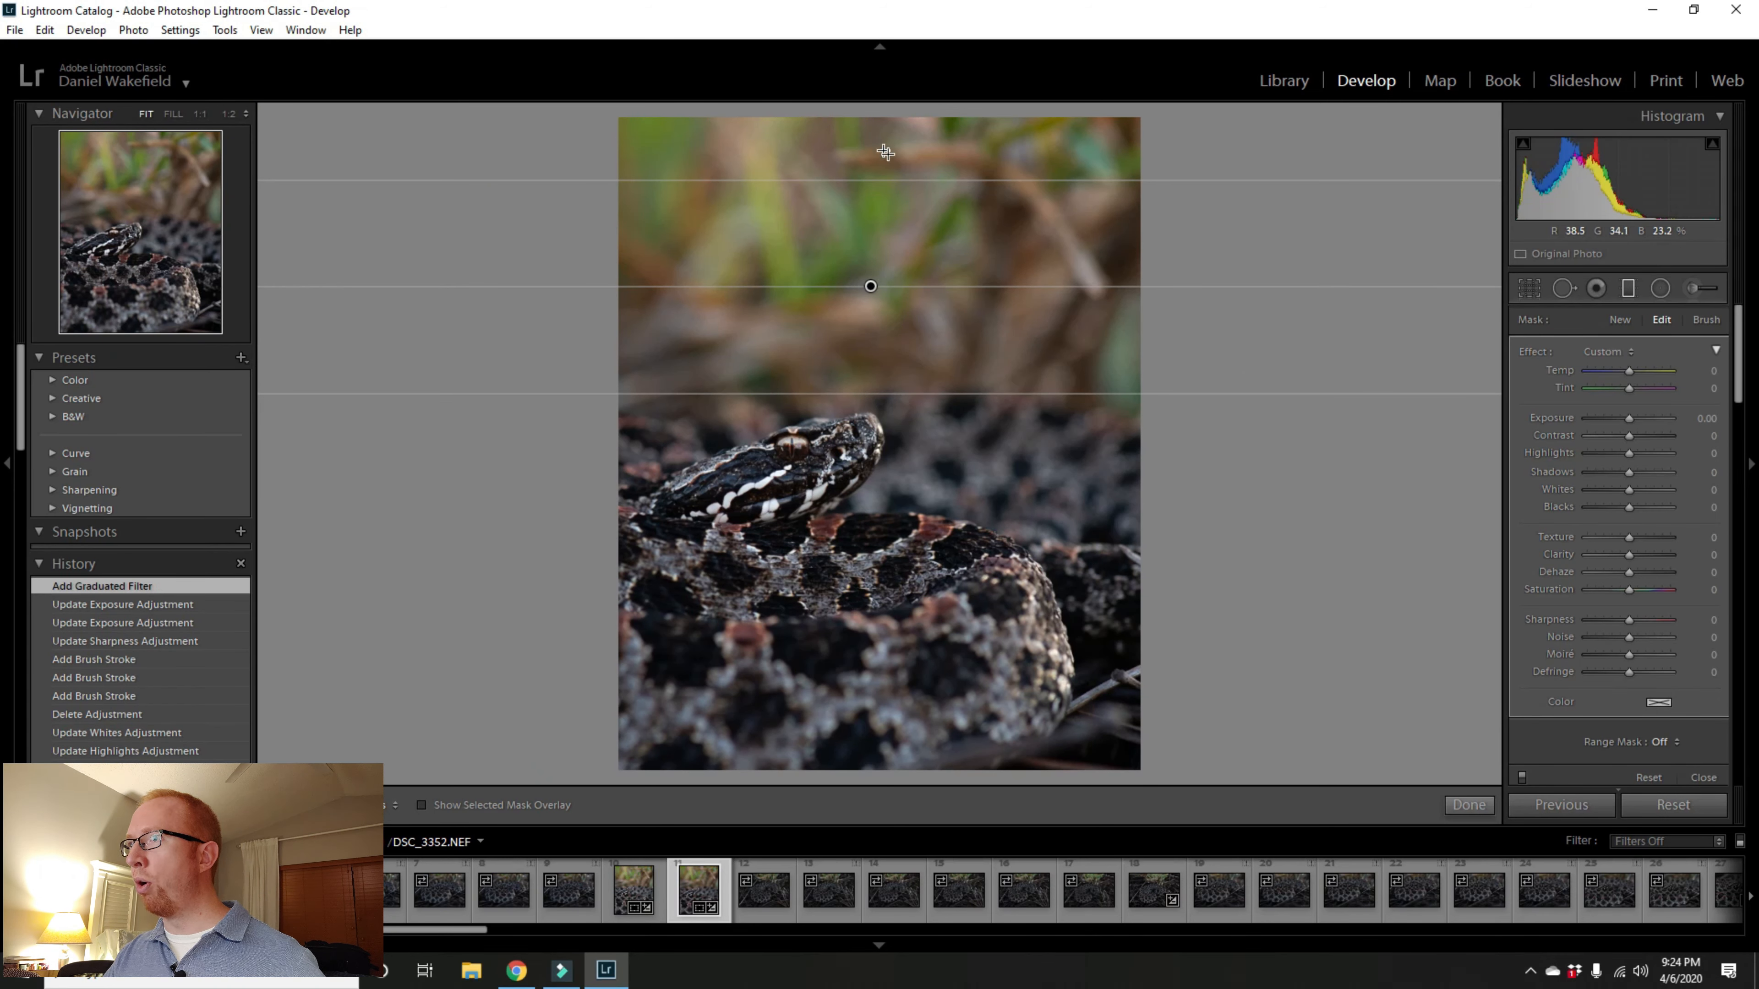
{"action": "mouse_move", "coordinate": [946, 396]}
{"action": "left_mouse_down"}
{"action": "mouse_move", "coordinate": [942, 252]}
{"action": "mouse_move", "coordinate": [950, 405]}
{"action": "left_mouse_up"}
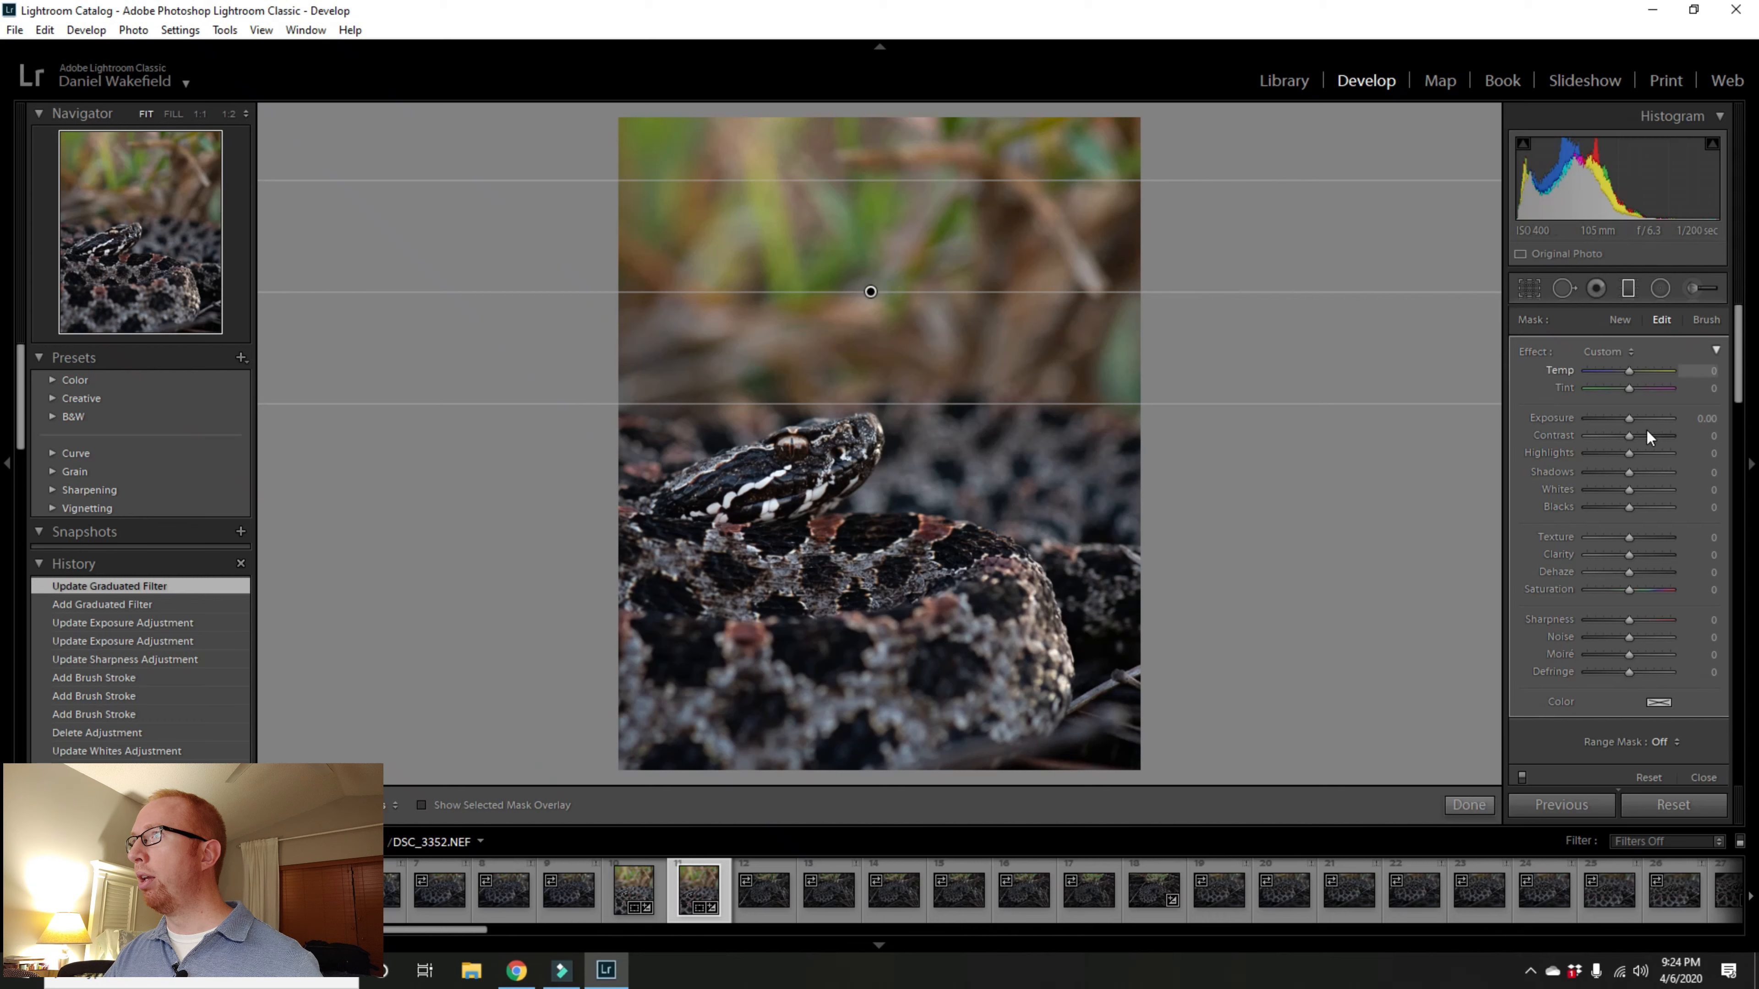
{"action": "left_click_drag", "start_coordinate": [1631, 423], "coordinate": [1624, 420]}
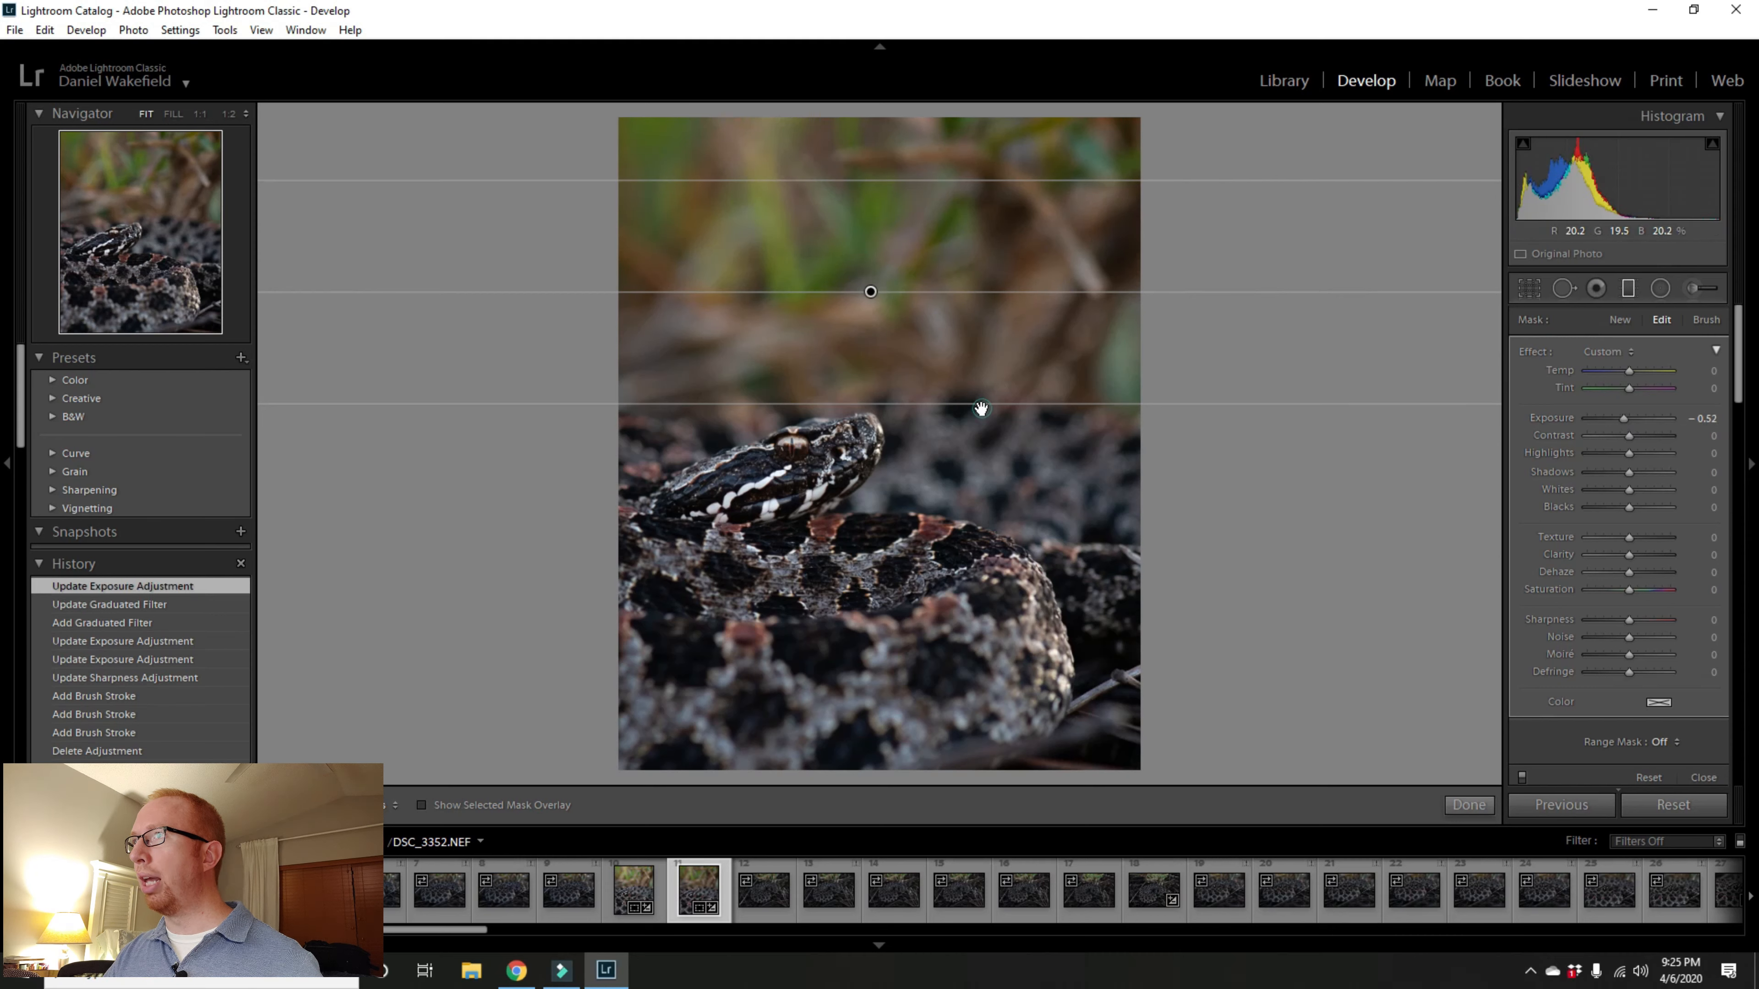
{"action": "left_click_drag", "start_coordinate": [981, 409], "coordinate": [1000, 186]}
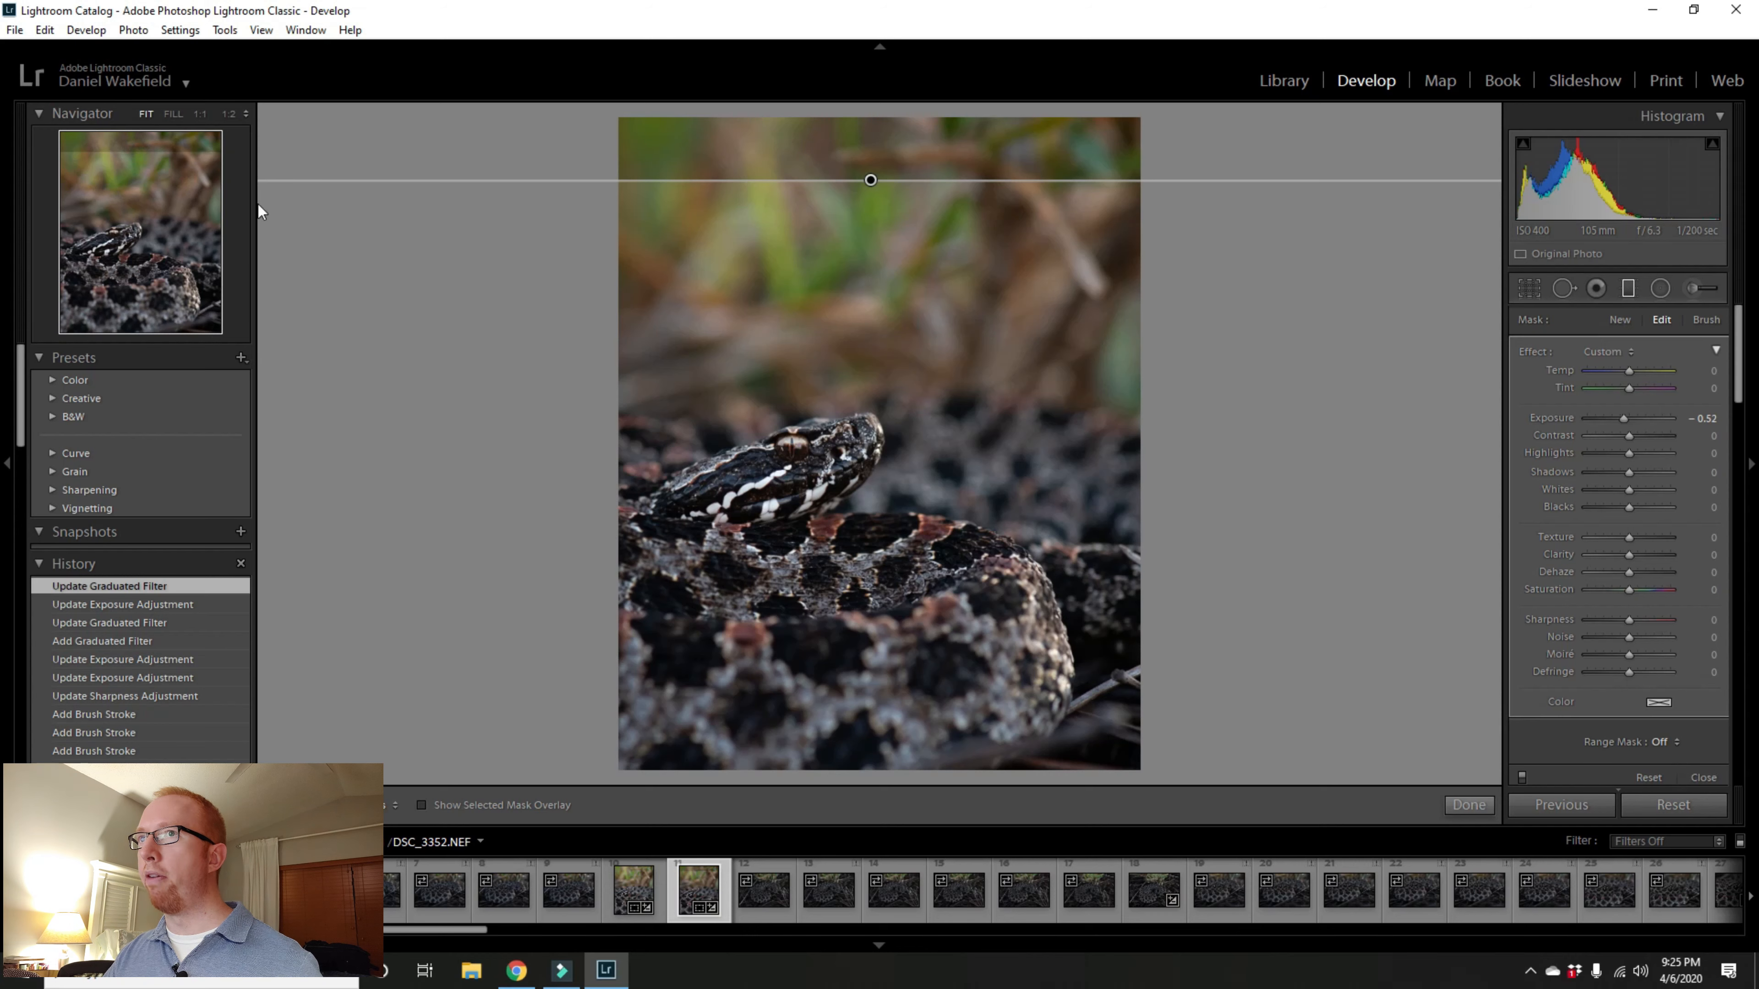
{"action": "left_click_drag", "start_coordinate": [966, 184], "coordinate": [946, 409]}
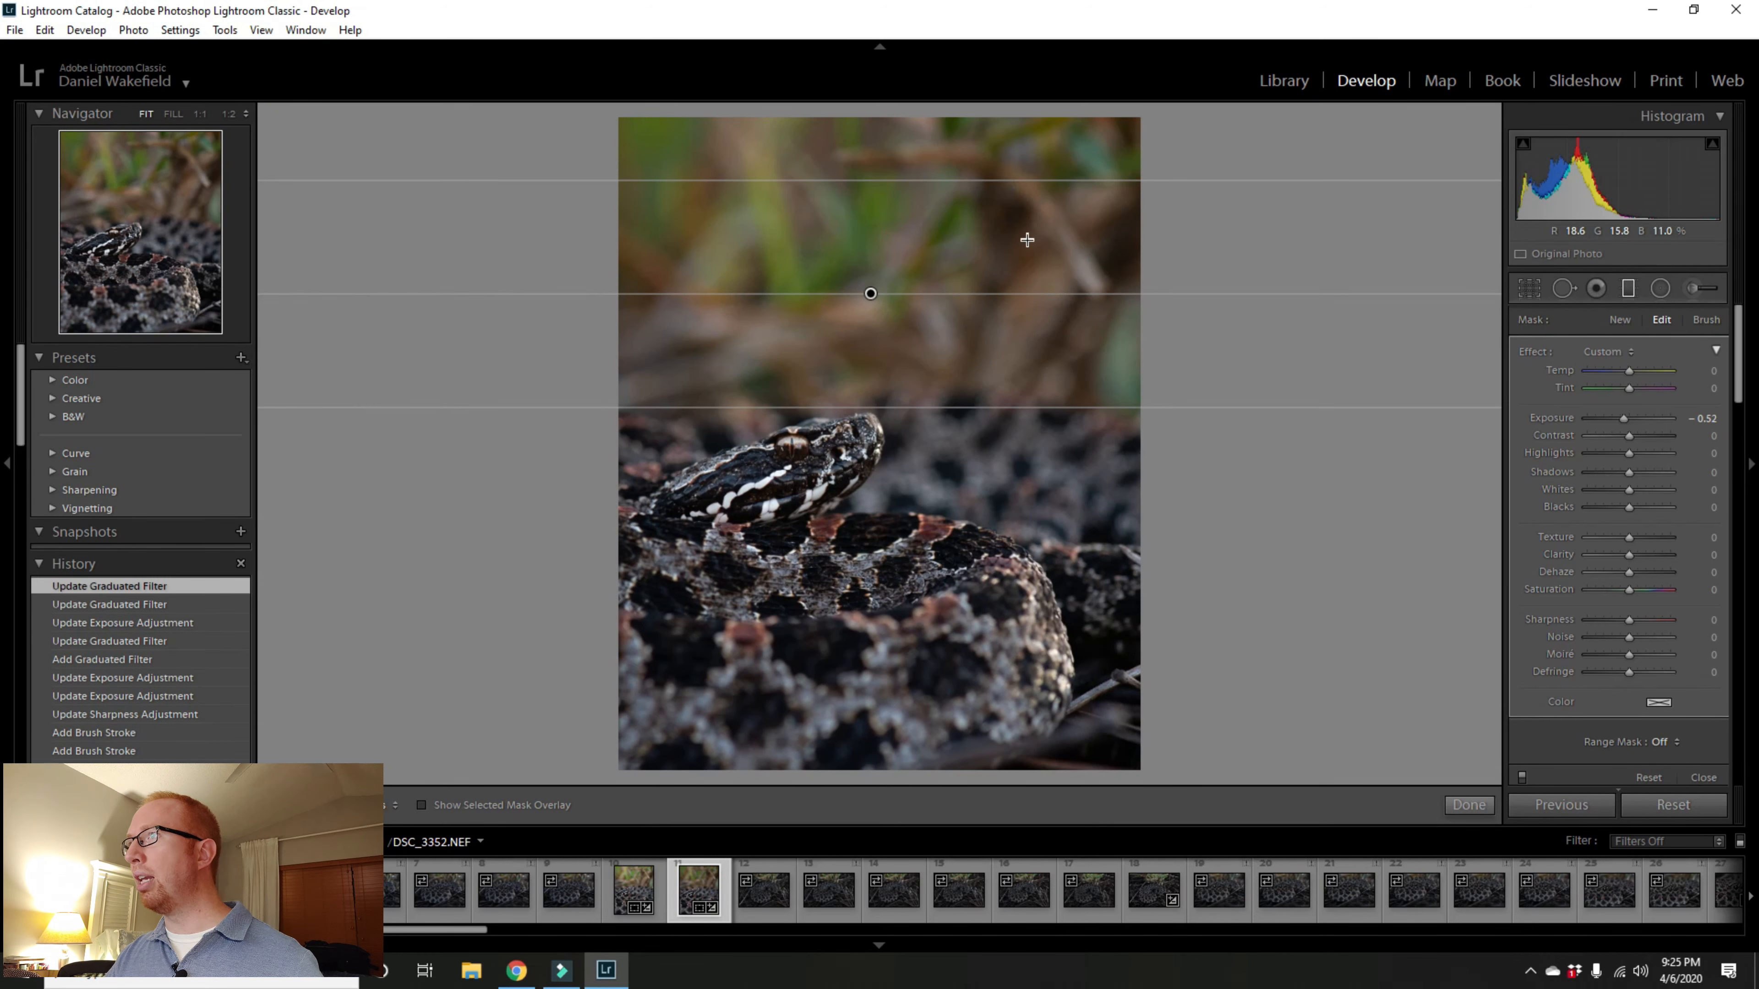
{"action": "right_click", "coordinate": [872, 296]}
{"action": "left_click", "coordinate": [914, 327]}
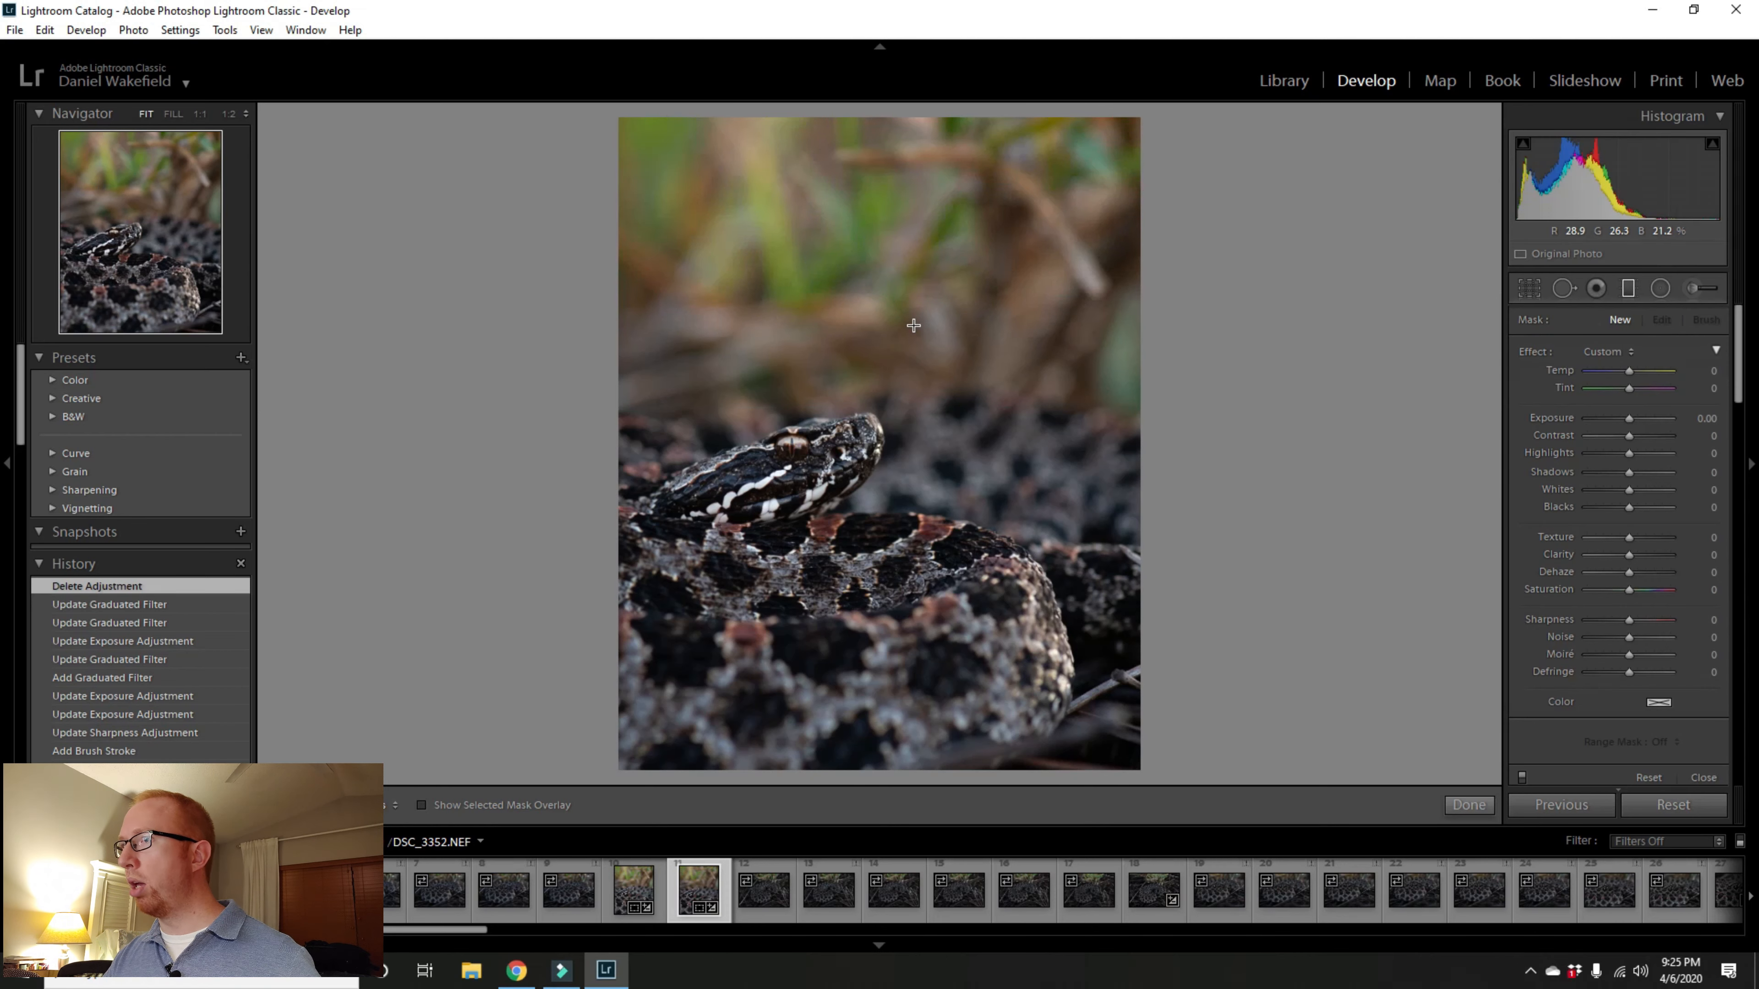
{"action": "left_click", "coordinate": [1466, 806]}
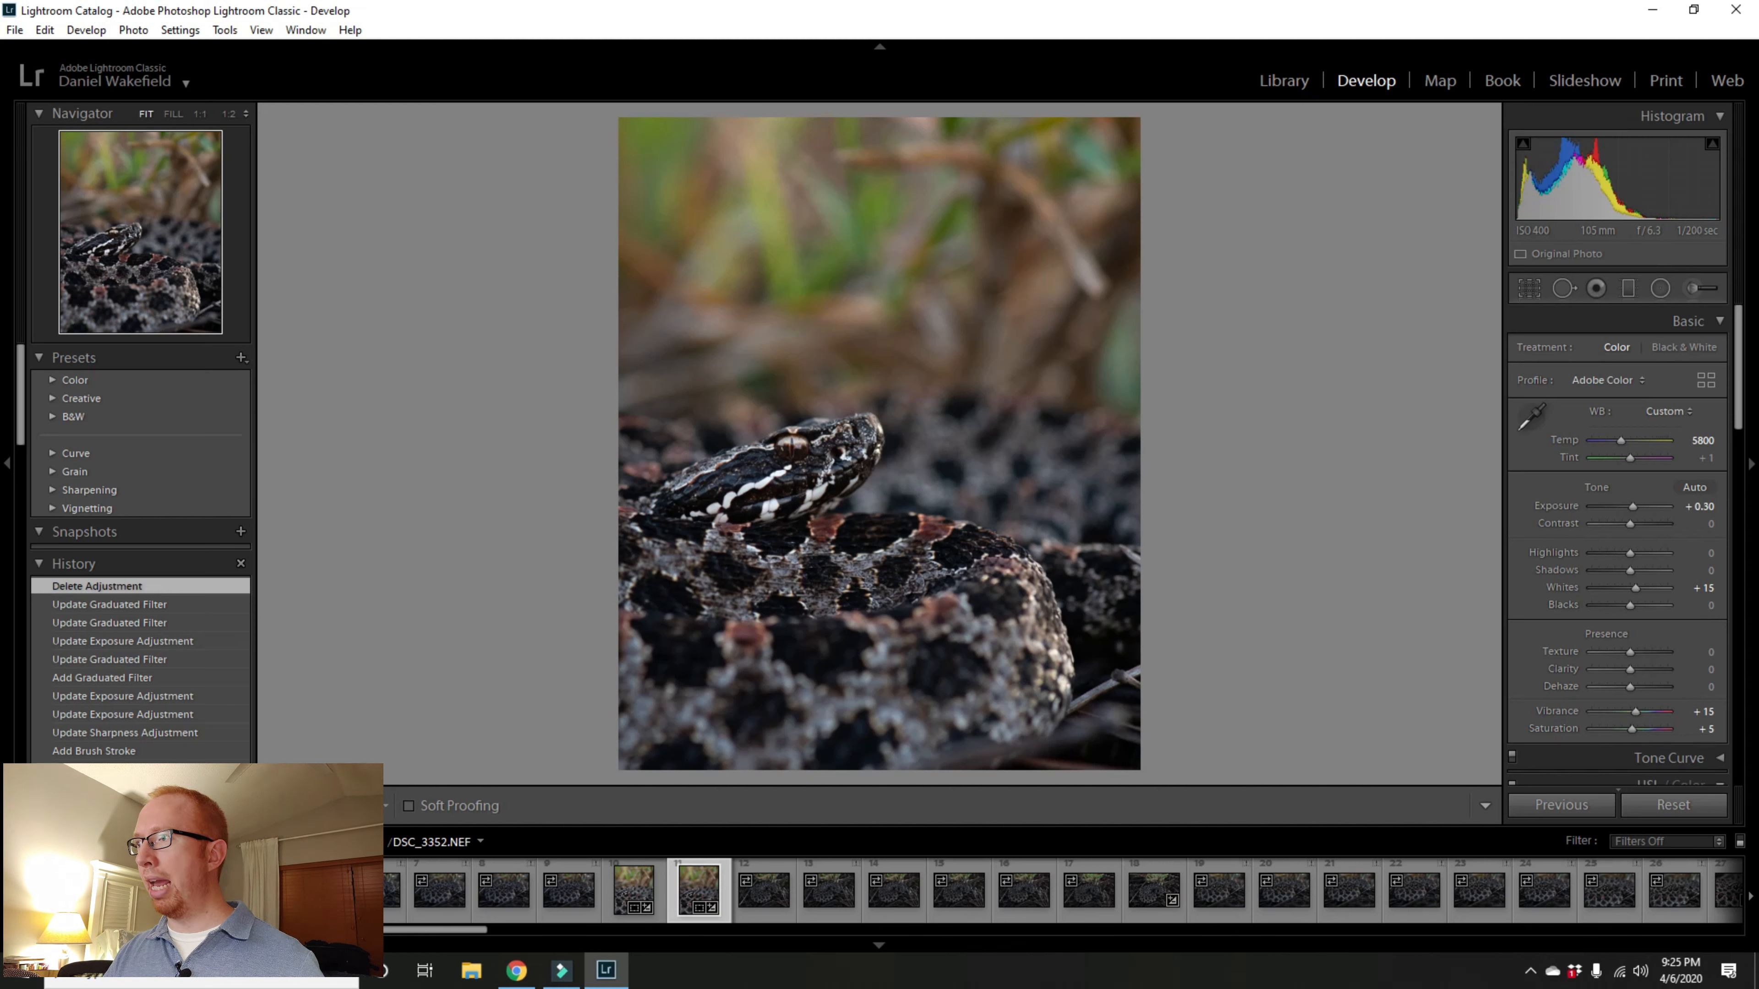
Step: Compare the before and after views, then raise the global Exposure to +0.50
{"action": "key", "text": "y"}
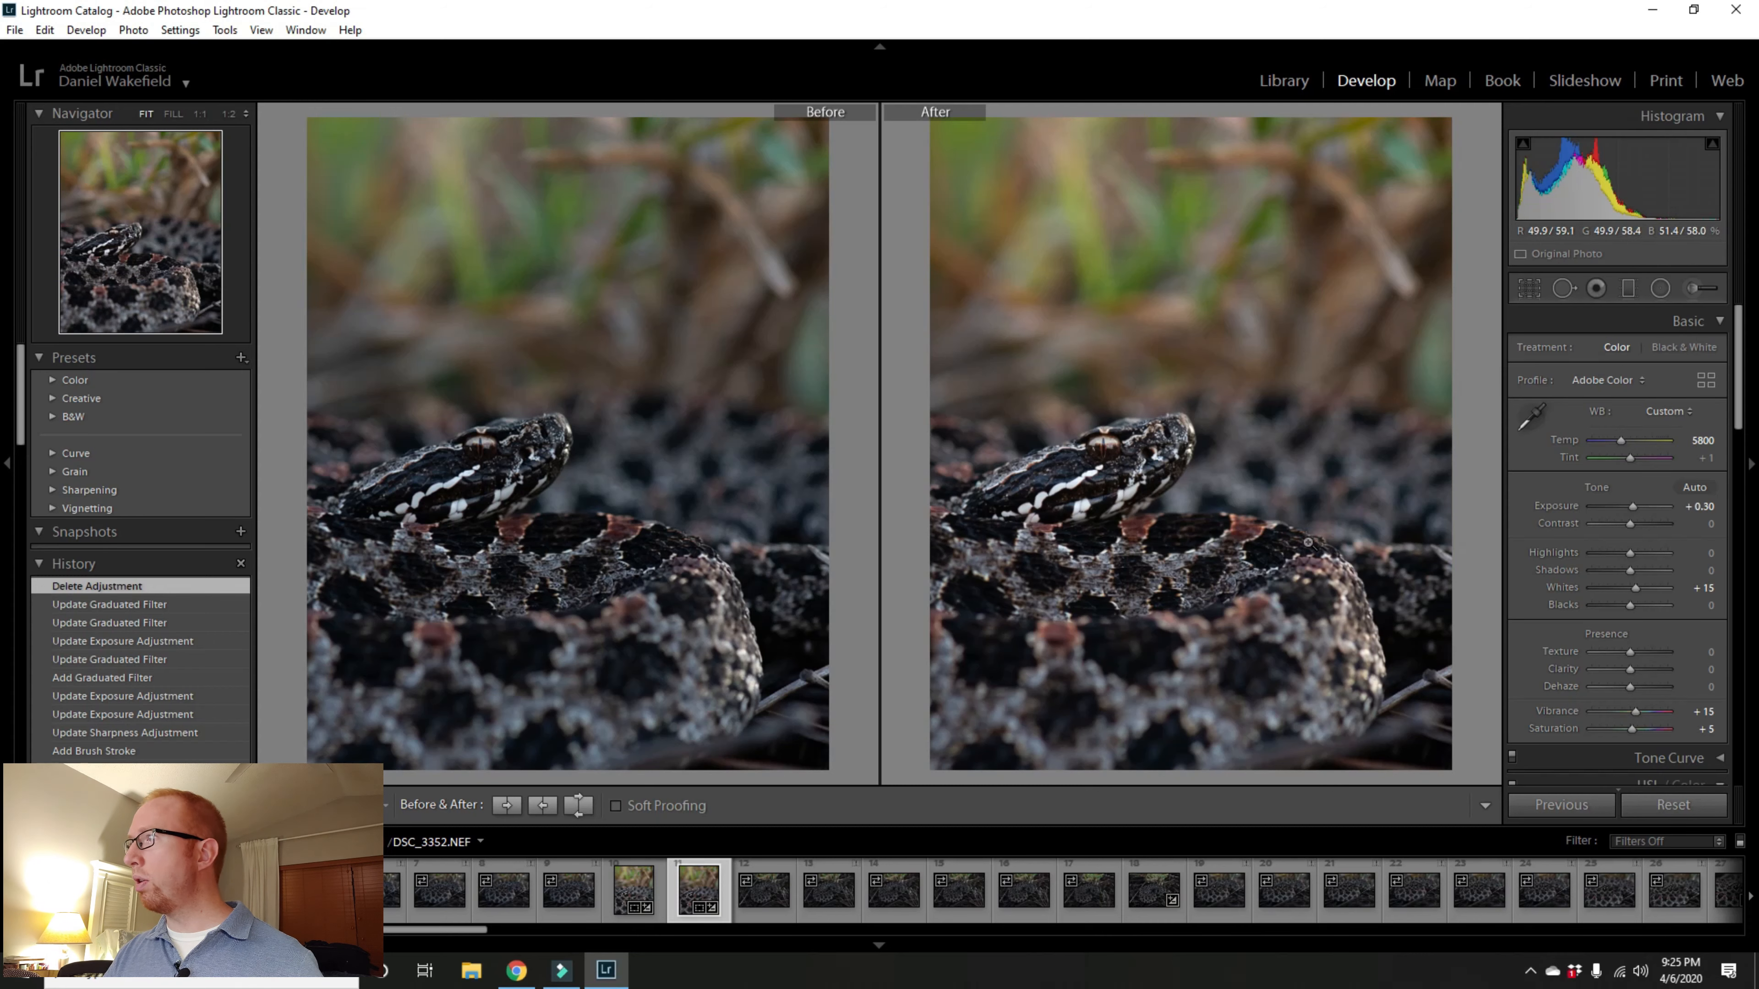
{"action": "key", "text": "y"}
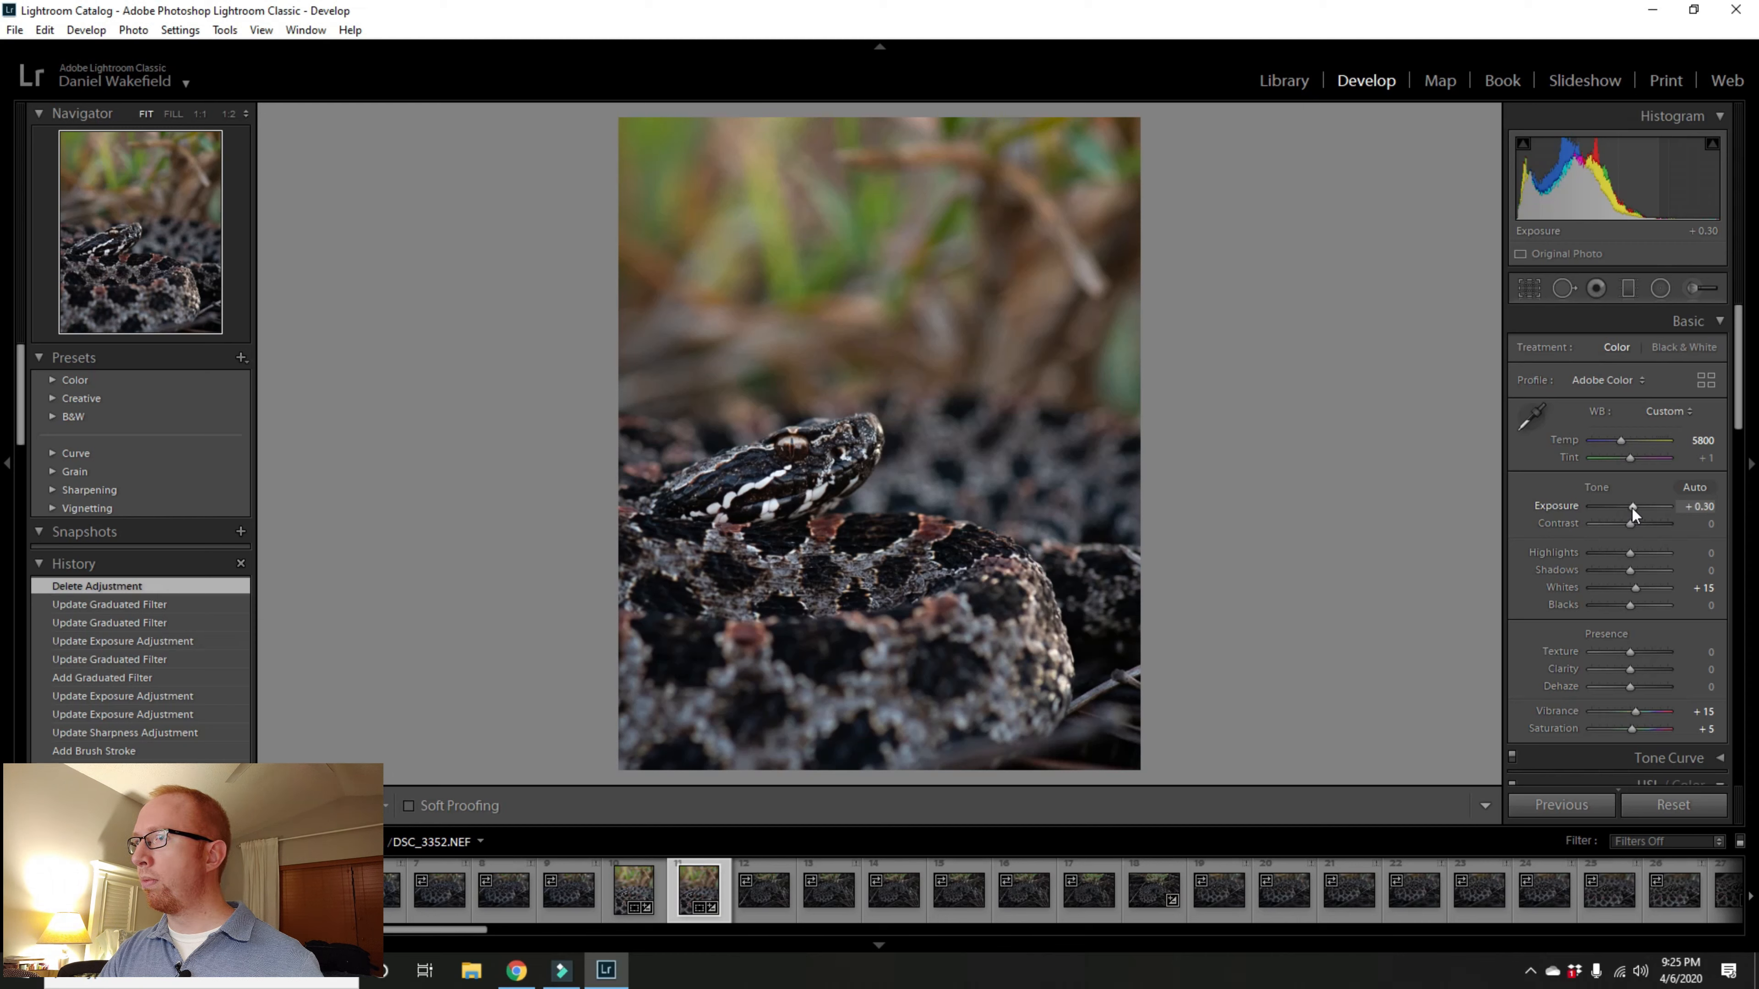
{"action": "key", "text": "Up"}
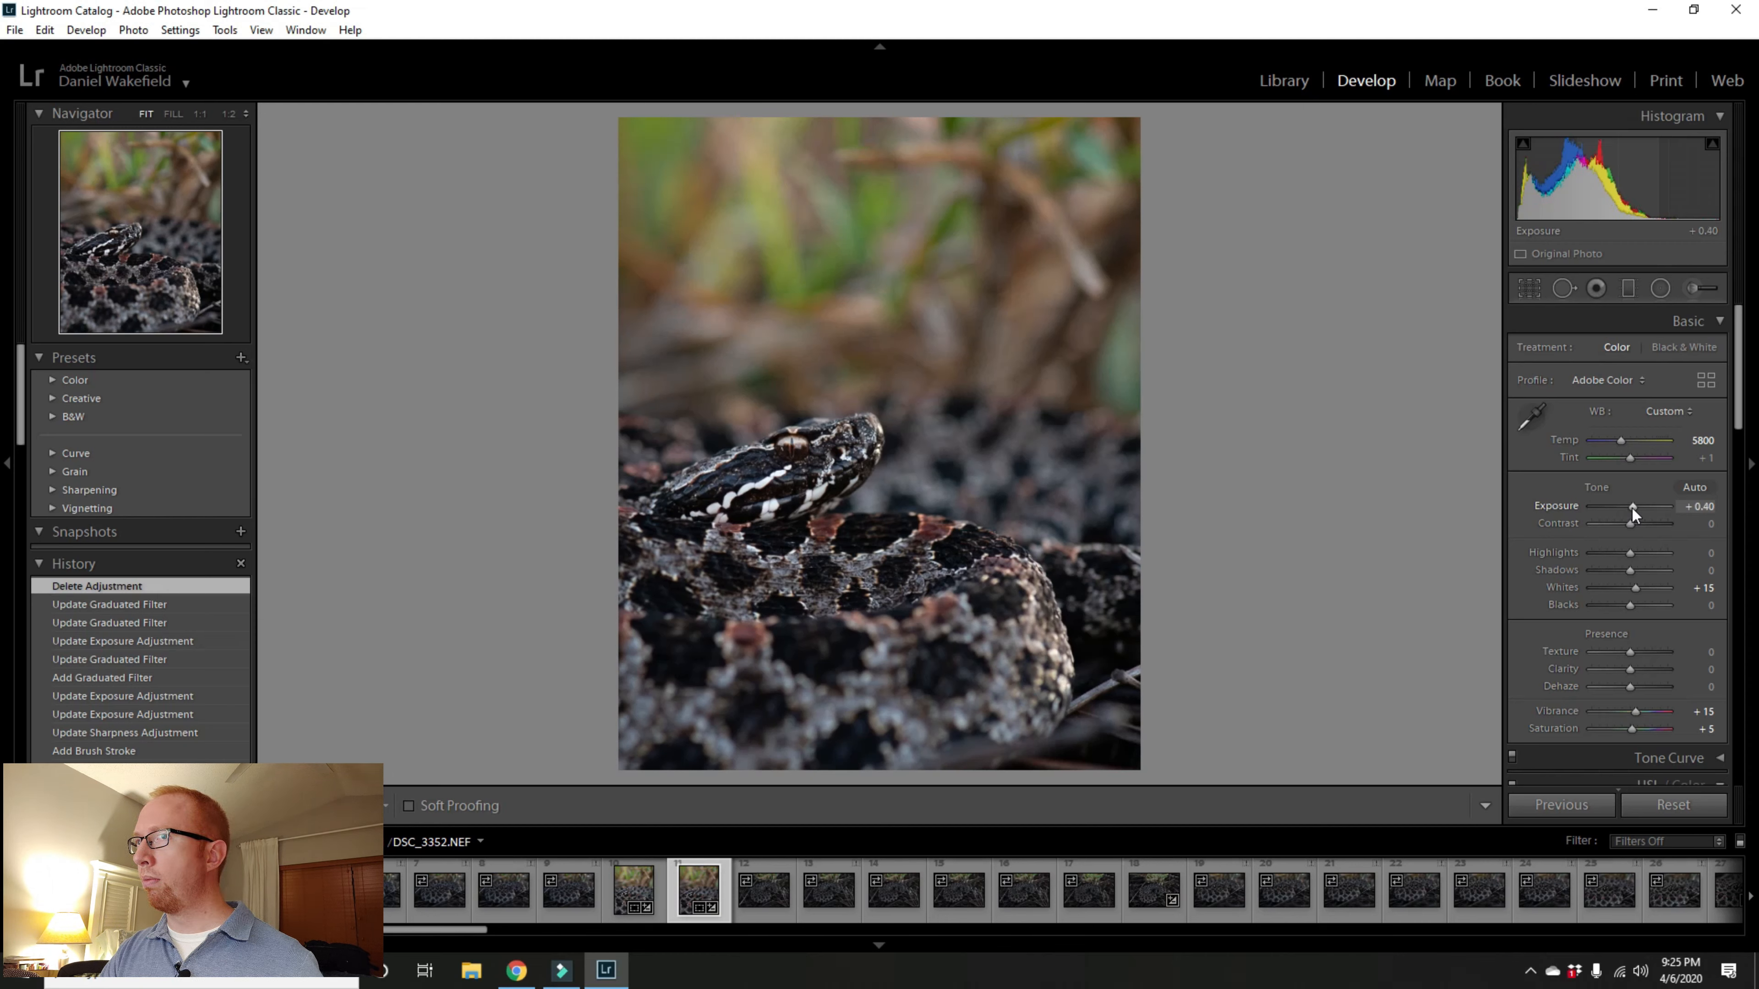
{"action": "key", "text": "Up"}
{"action": "key", "text": "Up"}
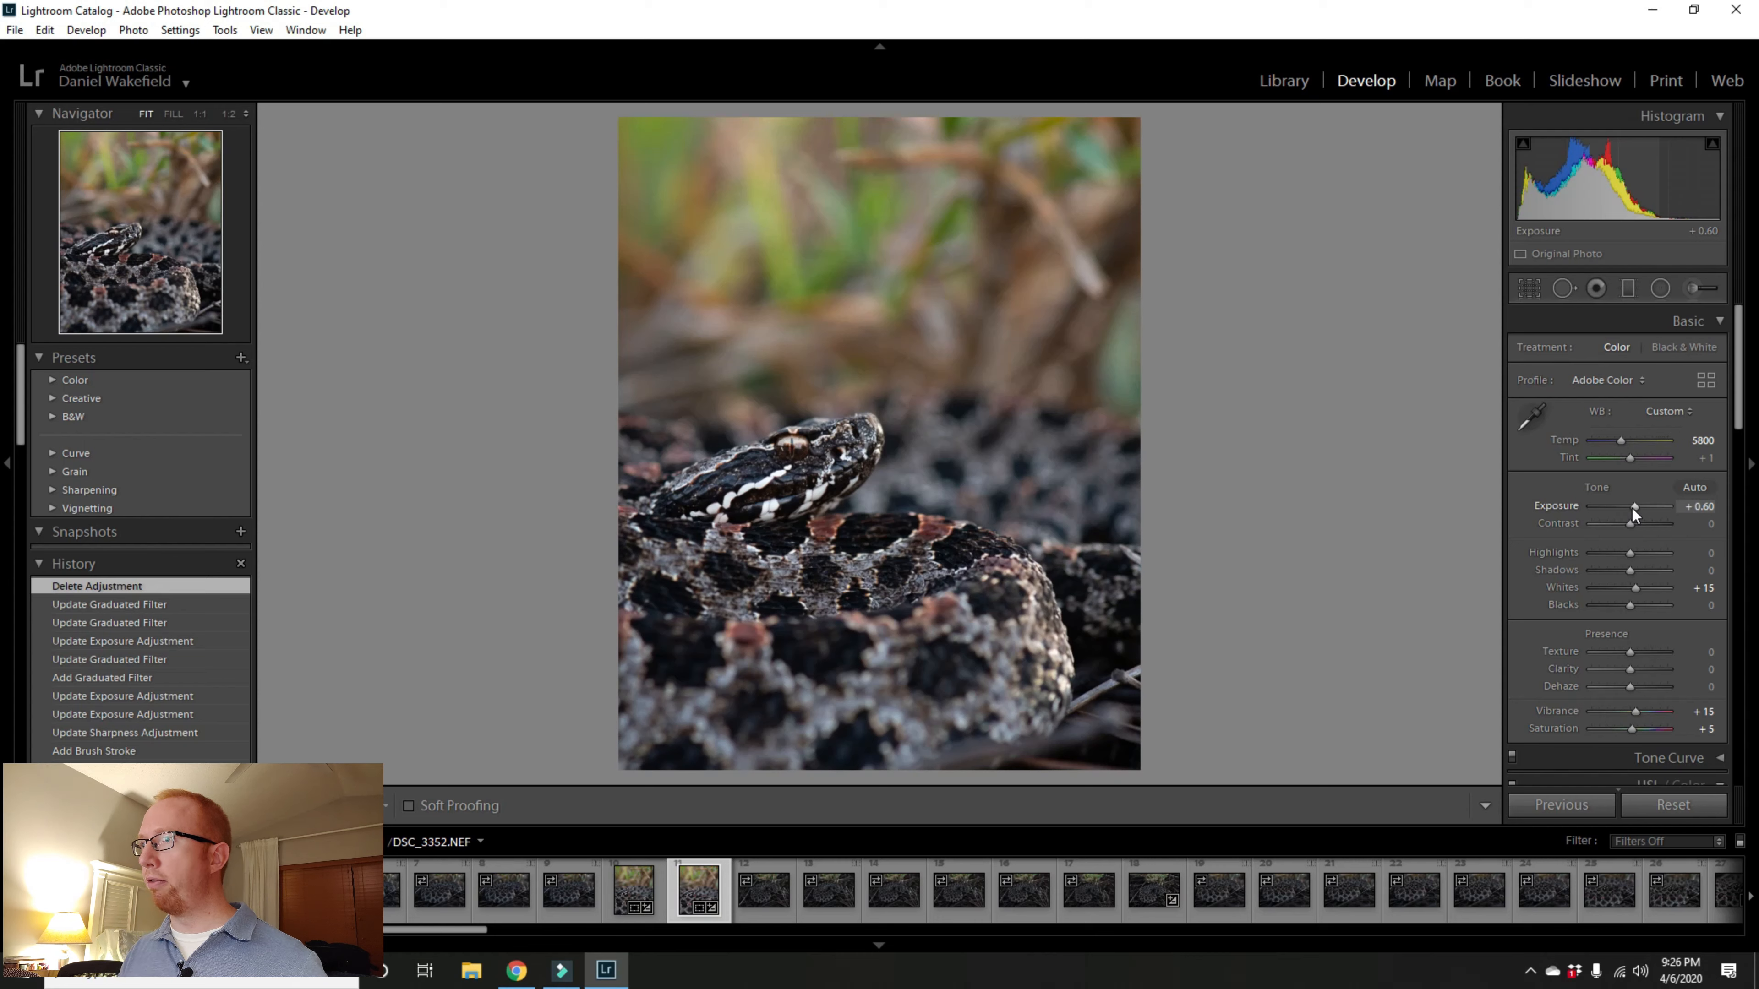
{"action": "key", "text": "Down"}
{"action": "key", "text": "Down"}
{"action": "key", "text": "Down"}
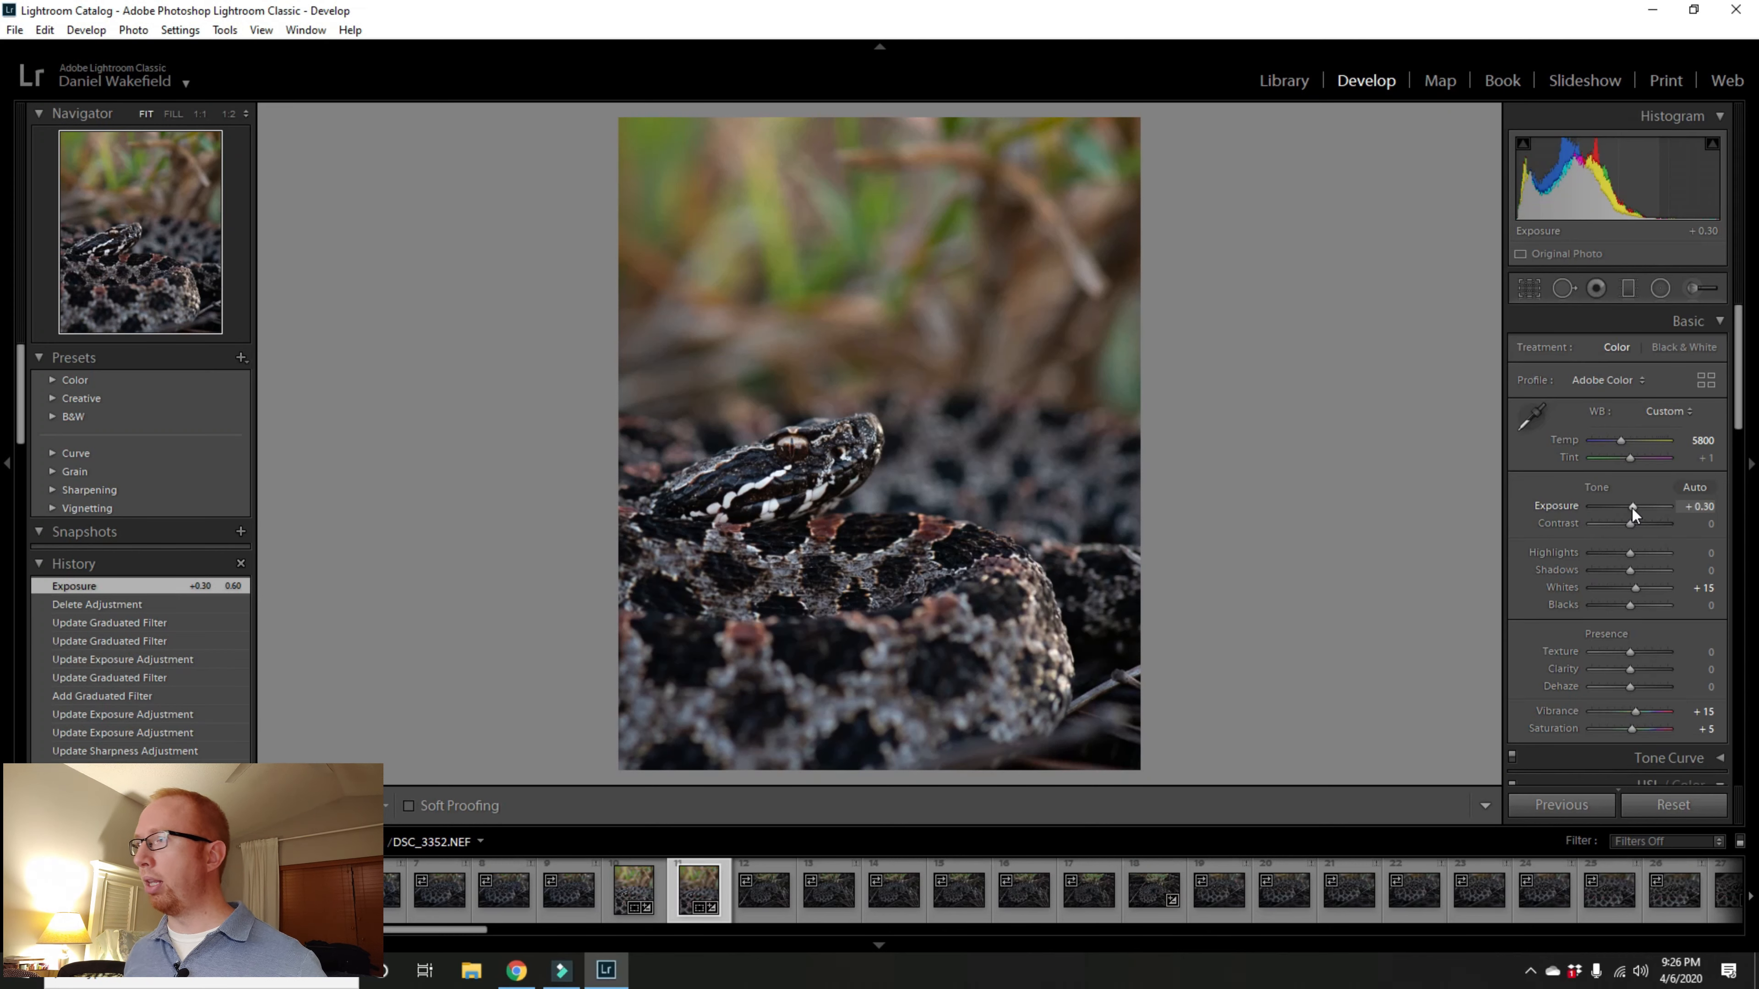
{"action": "key", "text": "Up"}
{"action": "key", "text": "Up"}
{"action": "key", "text": "Up"}
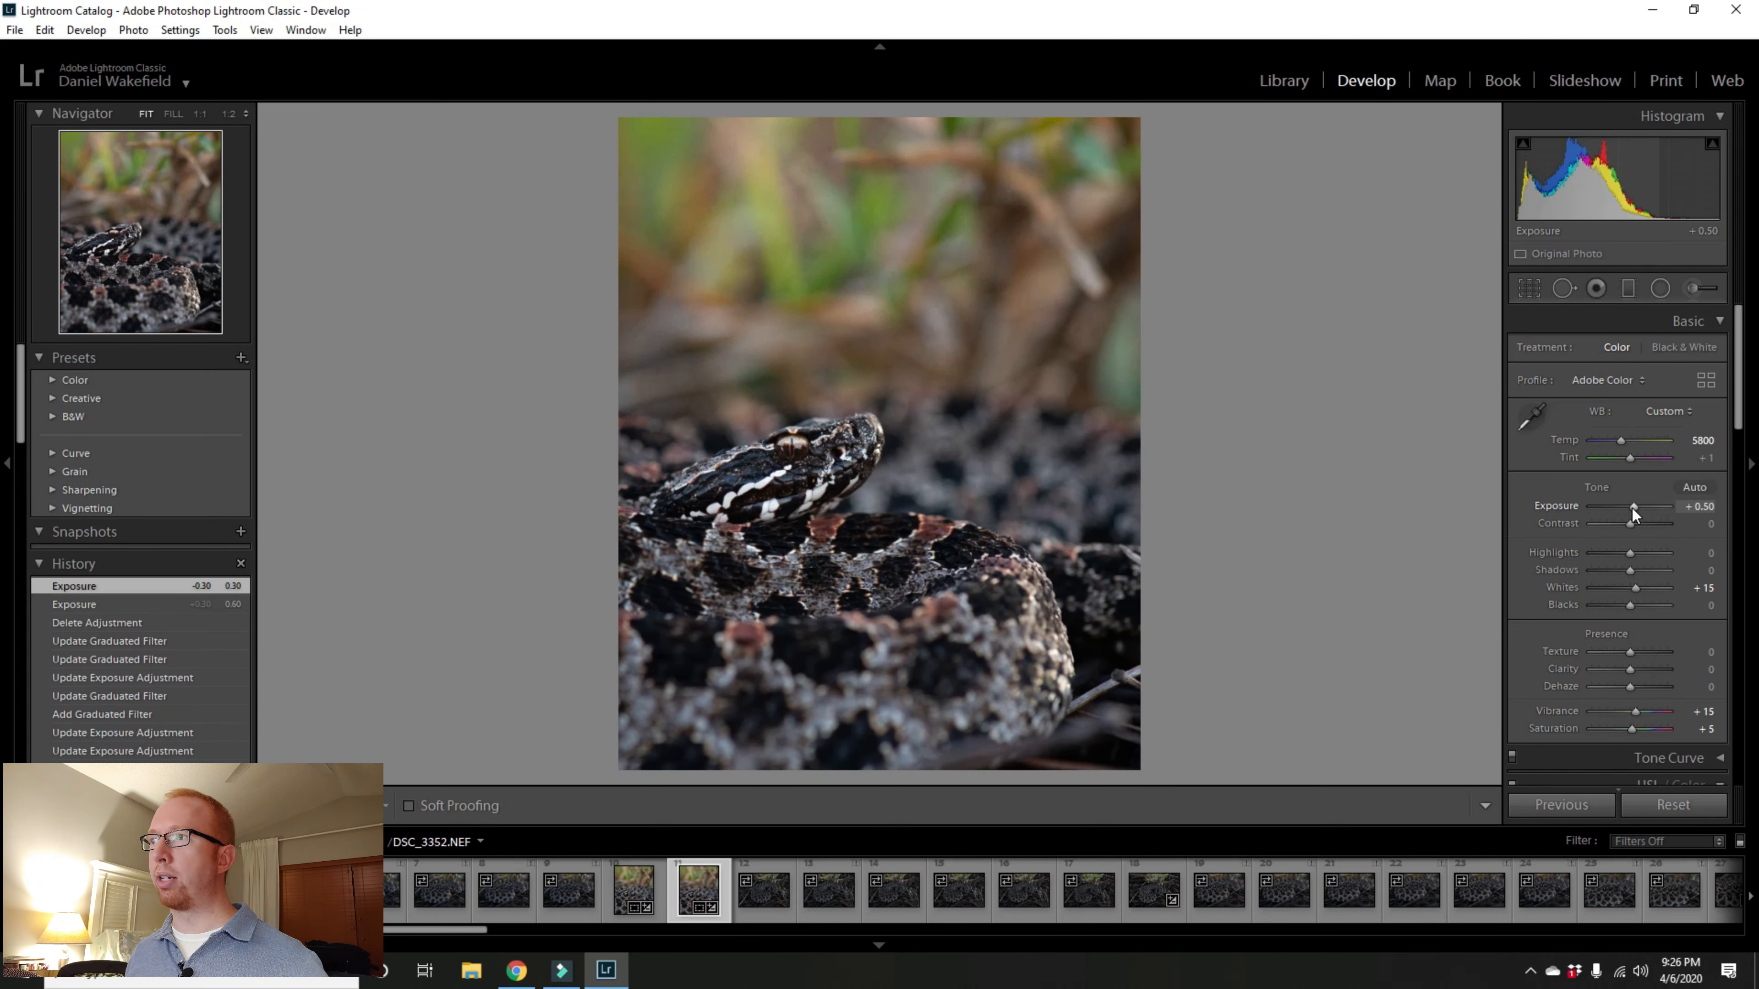